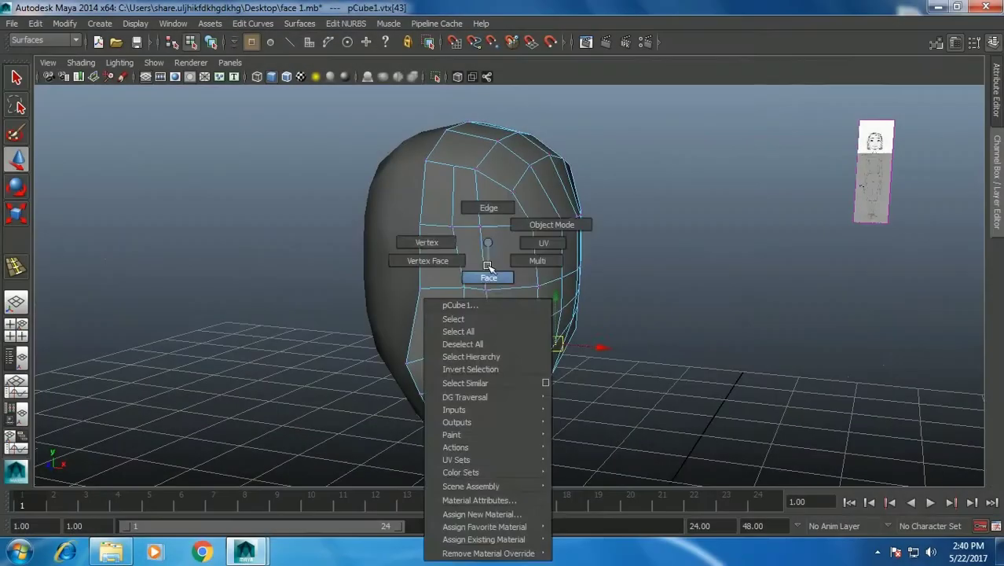
Switch the head mesh to face selection, tumble the view, and return to four views.
{"action": "right_click_drag", "start_coordinate": [488, 267], "coordinate": [489, 274]}
{"action": "mouse_move", "coordinate": [502, 274]}
{"action": "left_mouse_down", "text": "alt"}
{"action": "mouse_move", "coordinate": [542, 265]}
{"action": "mouse_move", "coordinate": [565, 278]}
{"action": "mouse_move", "coordinate": [371, 277]}
{"action": "mouse_move", "coordinate": [486, 271]}
{"action": "mouse_move", "coordinate": [531, 288]}
{"action": "mouse_move", "coordinate": [562, 272]}
{"action": "mouse_move", "coordinate": [582, 306]}
{"action": "left_mouse_up", "text": "alt"}
{"action": "left_click", "coordinate": [481, 265]}
{"action": "left_click_drag", "start_coordinate": [501, 274], "coordinate": [520, 278], "text": "alt"}
{"action": "key", "text": "space"}
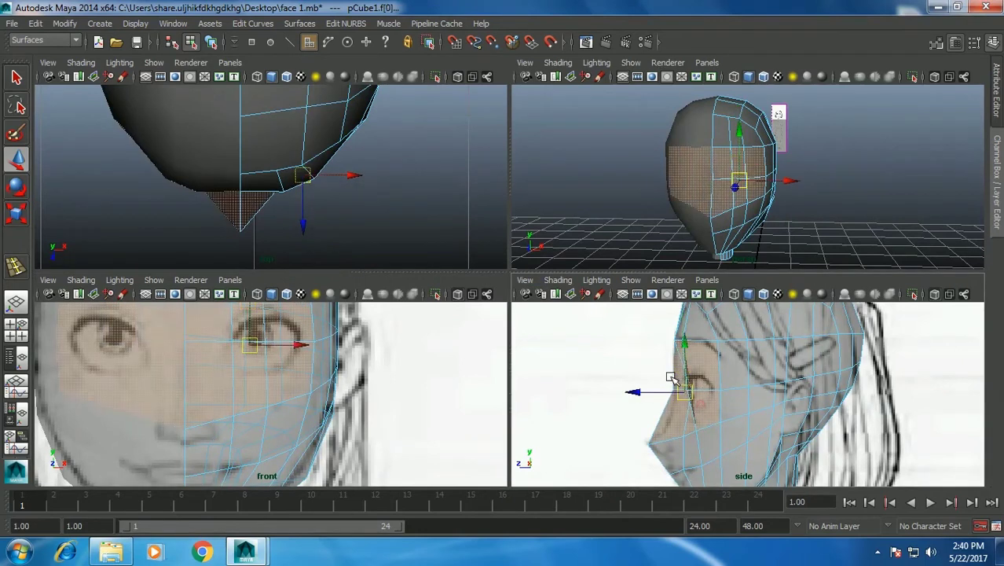
Maximise the side view and switch the head mesh to vertex selection.
{"action": "left_click_drag", "start_coordinate": [673, 382], "coordinate": [722, 308]}
{"action": "left_click_drag", "start_coordinate": [680, 217], "coordinate": [703, 209], "text": "alt"}
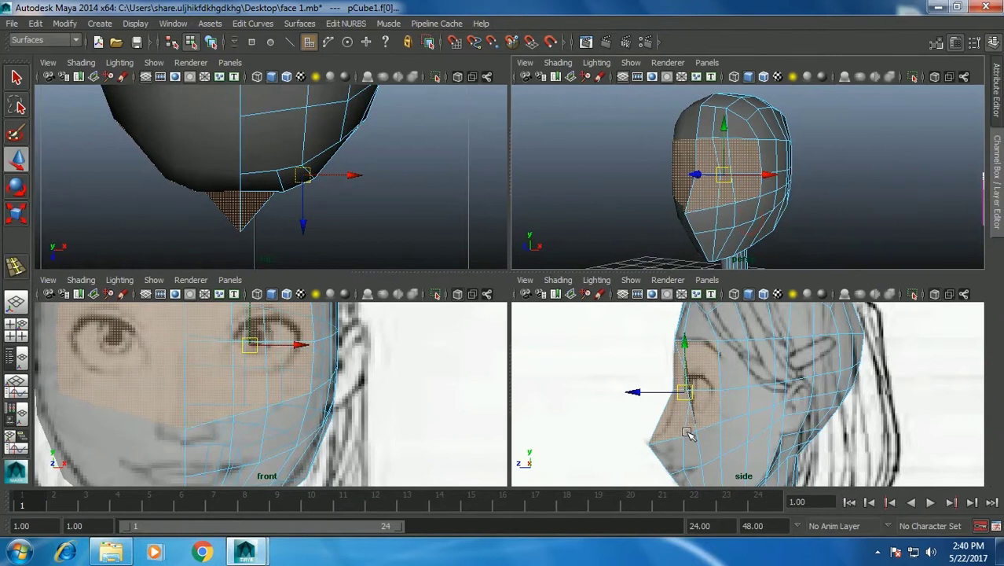
{"action": "key", "text": "space"}
{"action": "left_click", "coordinate": [364, 329]}
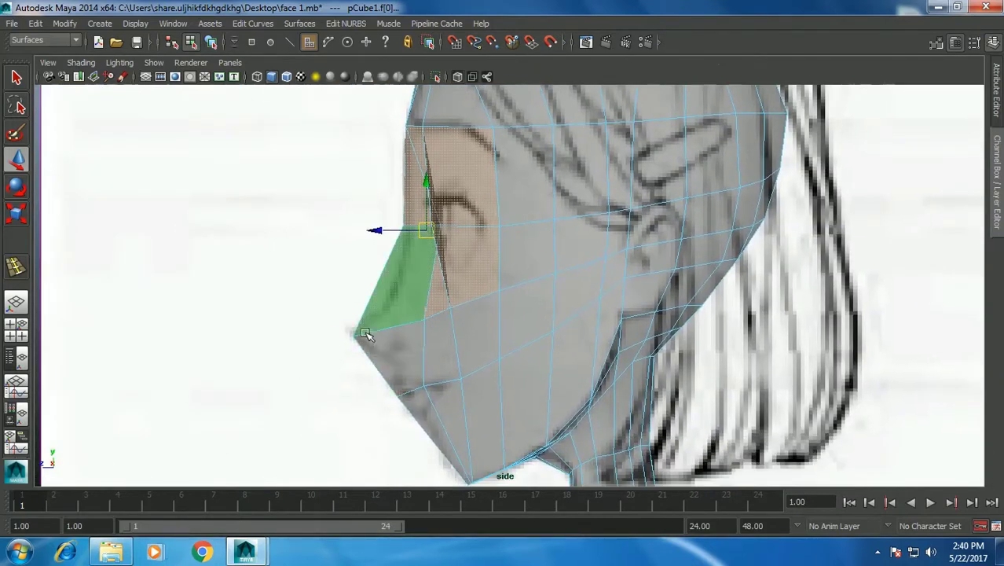
{"action": "key", "text": "F9"}
Pull the nose-tip vertex out to meet the nose in the side sketch.
{"action": "left_click", "coordinate": [359, 337]}
{"action": "left_click_drag", "start_coordinate": [353, 335], "coordinate": [406, 254]}
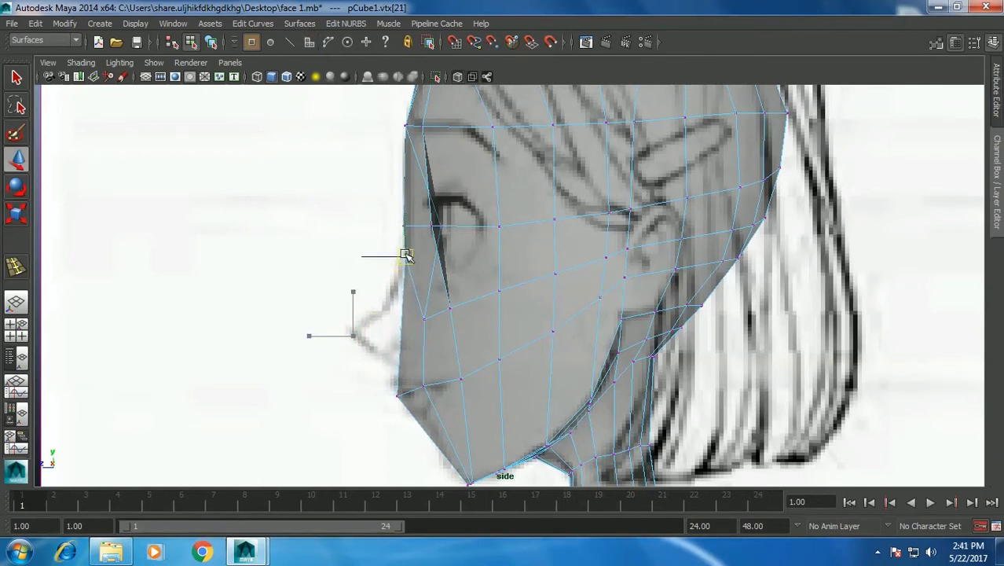
{"action": "key", "text": "ctrl+z"}
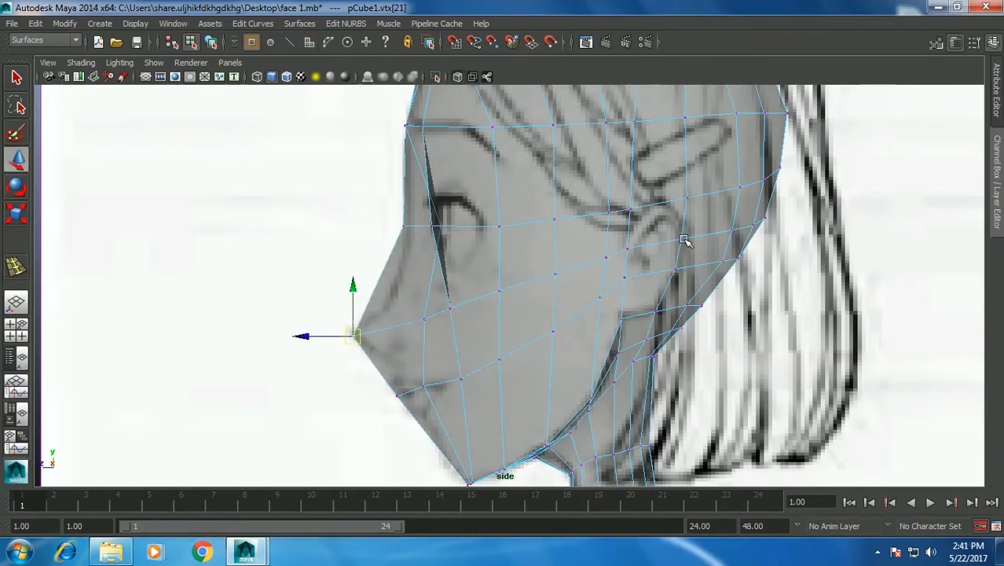
{"action": "left_click_drag", "start_coordinate": [351, 323], "coordinate": [407, 265]}
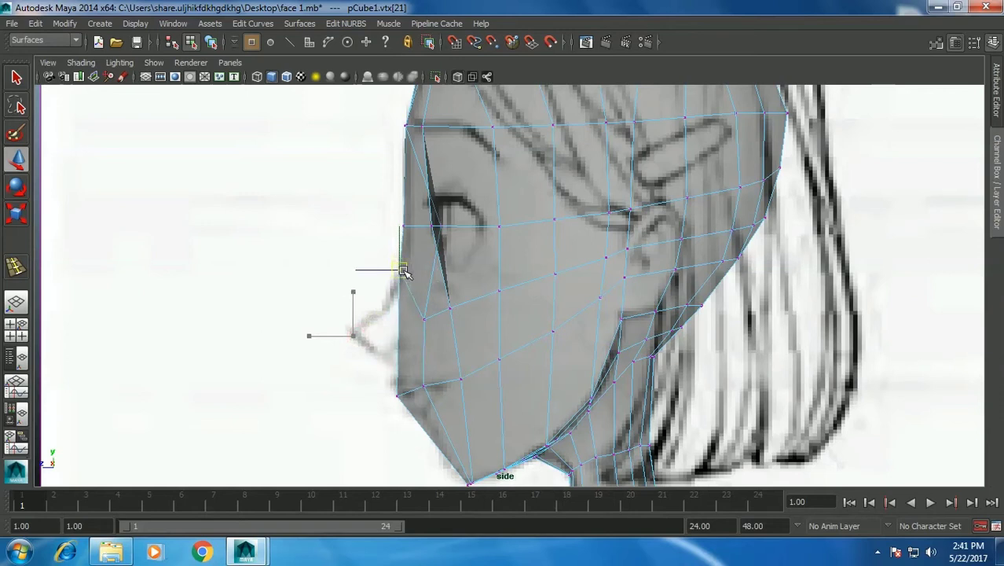
{"action": "left_click_drag", "start_coordinate": [406, 265], "coordinate": [410, 265]}
{"action": "left_click", "coordinate": [422, 308]}
{"action": "key", "text": "space"}
{"action": "scroll", "coordinate": [700, 219], "scroll_direction": "up", "scroll_amount": 2}
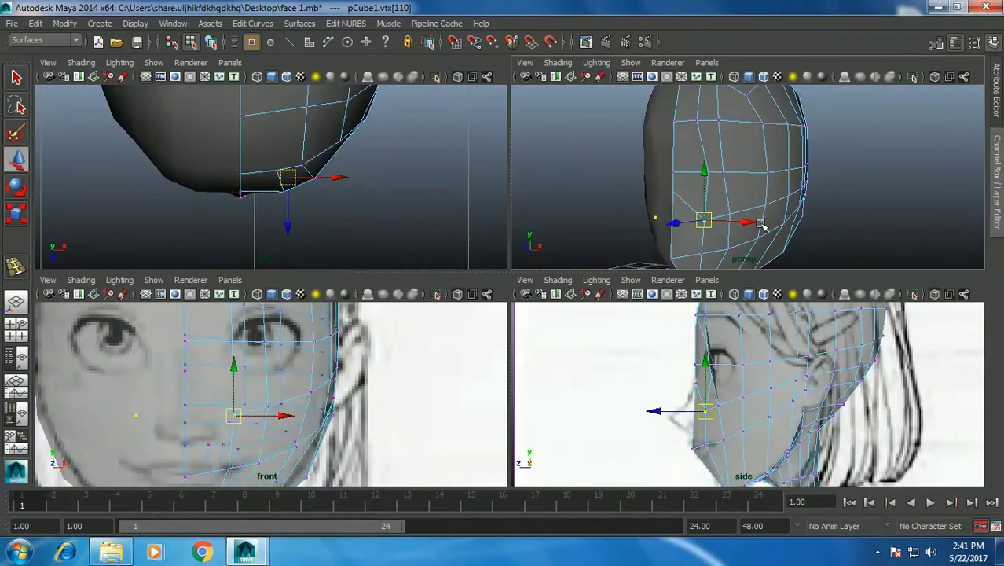
Raise the selected profile vertex and pick the vertex below the eye.
{"action": "scroll", "coordinate": [685, 391], "scroll_direction": "up", "scroll_amount": 2}
{"action": "left_click_drag", "start_coordinate": [690, 366], "coordinate": [697, 340]}
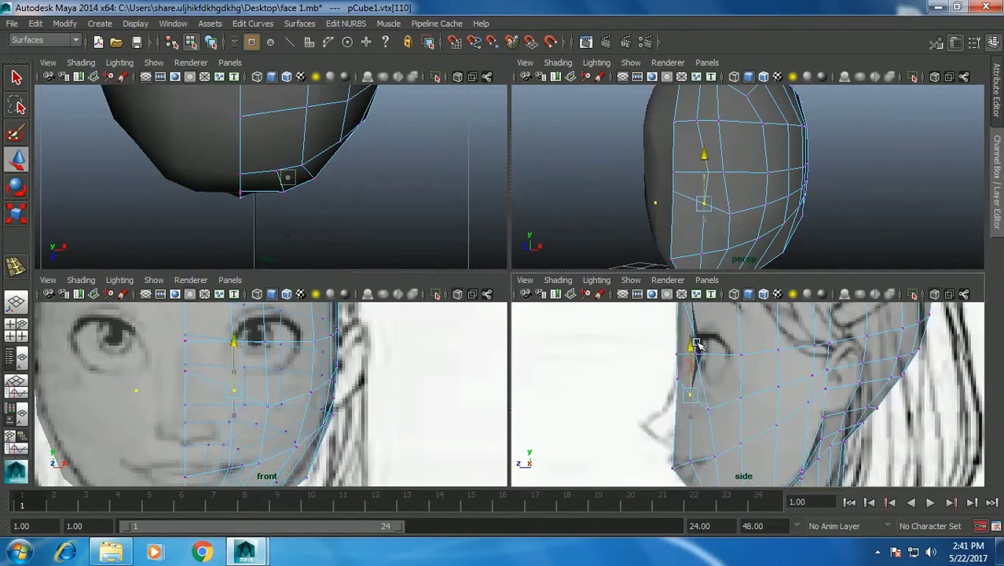
{"action": "left_click_drag", "start_coordinate": [692, 382], "coordinate": [735, 400]}
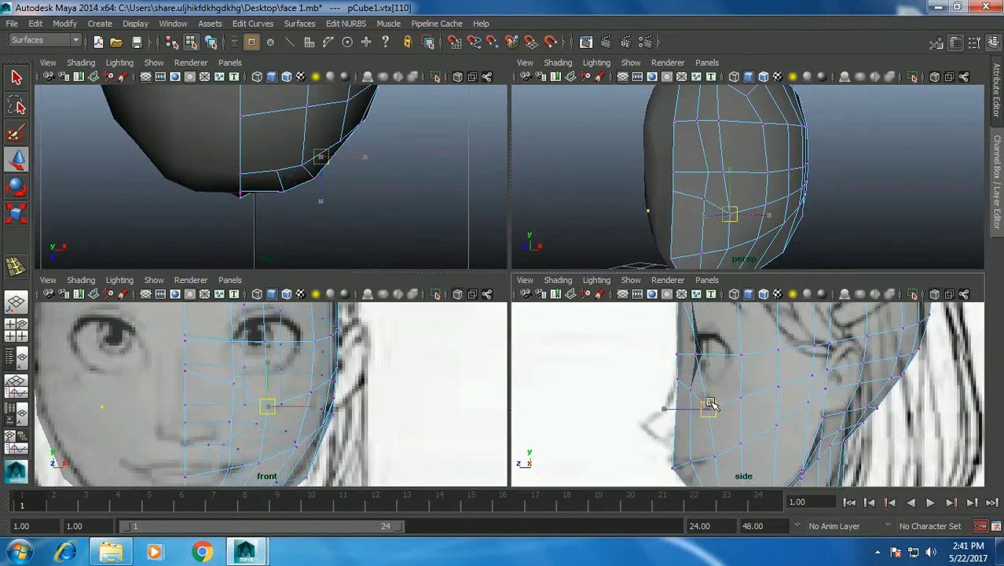
{"action": "left_click", "coordinate": [733, 384]}
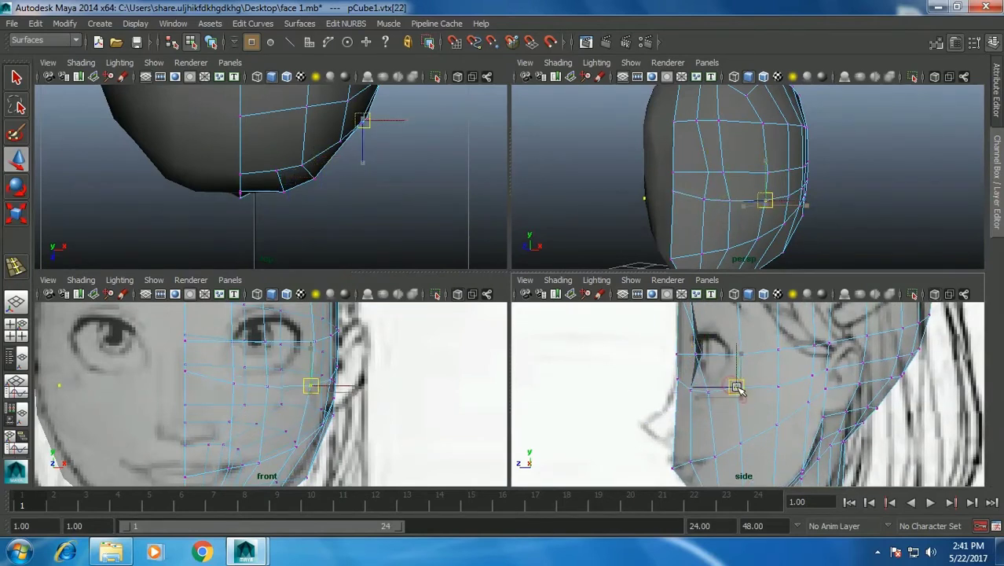
{"action": "middle_click_drag", "start_coordinate": [739, 369], "coordinate": [750, 393], "text": "alt"}
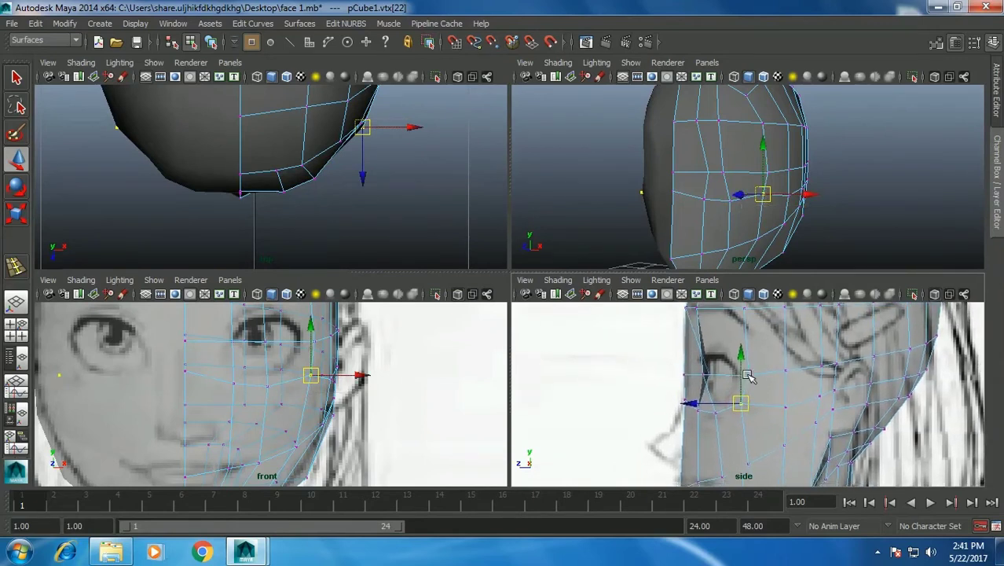
{"action": "middle_click_drag", "start_coordinate": [739, 405], "coordinate": [732, 393], "text": "alt"}
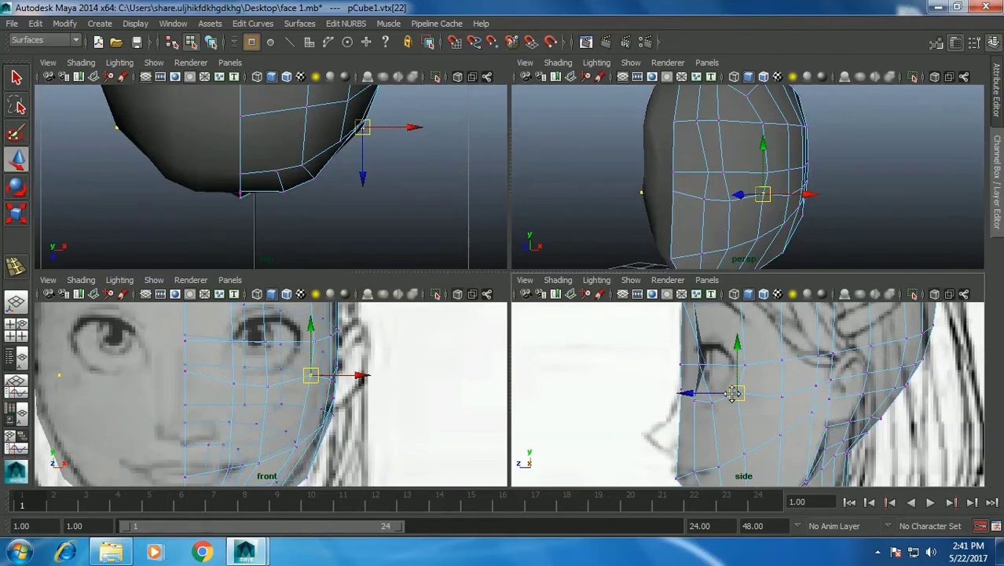
Lower the brow vertex slightly in the maximised side view.
{"action": "key", "text": "space"}
{"action": "scroll", "coordinate": [605, 347], "scroll_direction": "up", "scroll_amount": 2}
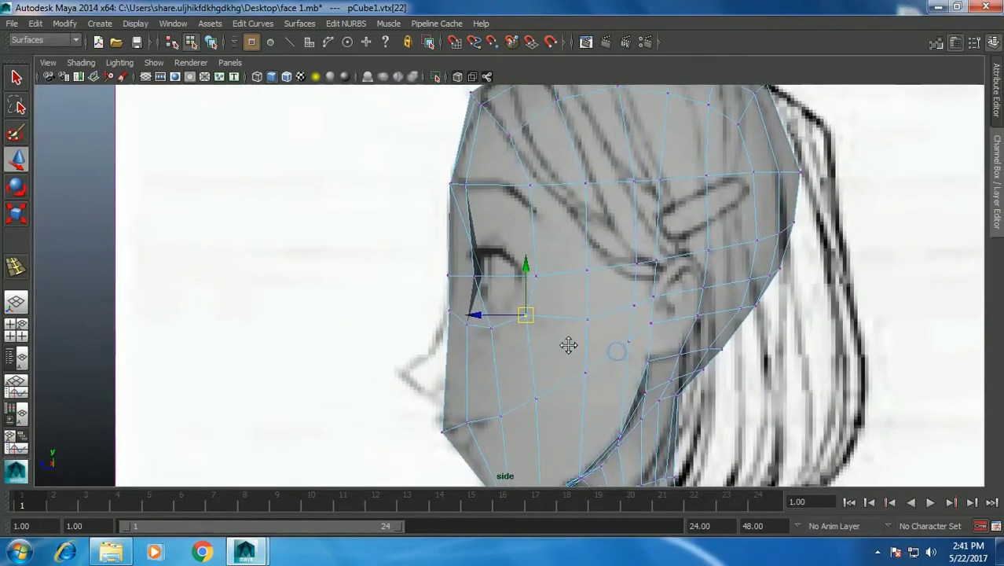
{"action": "left_click", "coordinate": [522, 186]}
{"action": "left_click_drag", "start_coordinate": [525, 187], "coordinate": [532, 207]}
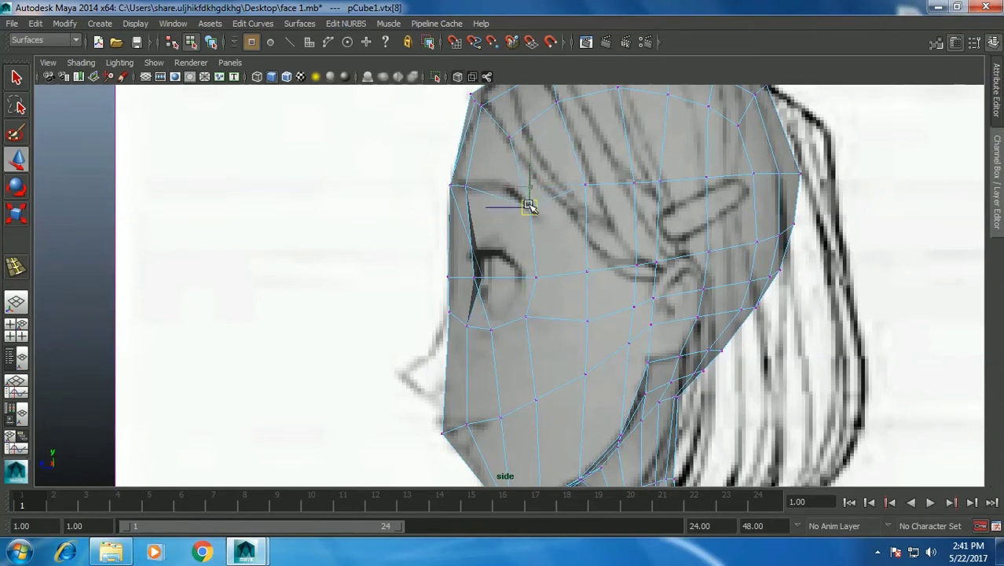
{"action": "left_click", "coordinate": [539, 280]}
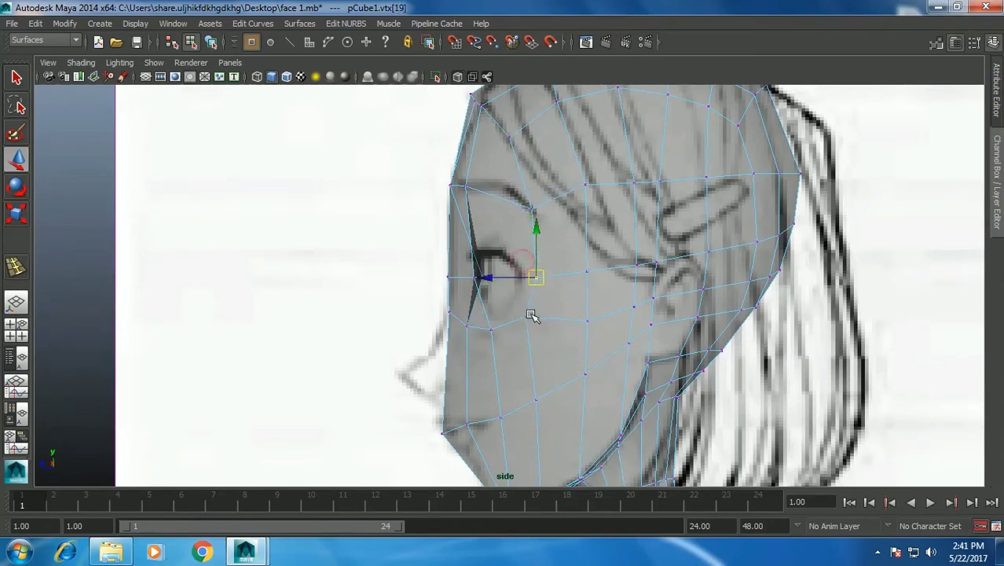
Nudge the lip and under-nose vertices onto the side sketch line.
{"action": "mouse_move", "coordinate": [437, 302]}
{"action": "left_mouse_down"}
{"action": "mouse_move", "coordinate": [462, 326]}
{"action": "mouse_move", "coordinate": [414, 339]}
{"action": "left_mouse_up"}
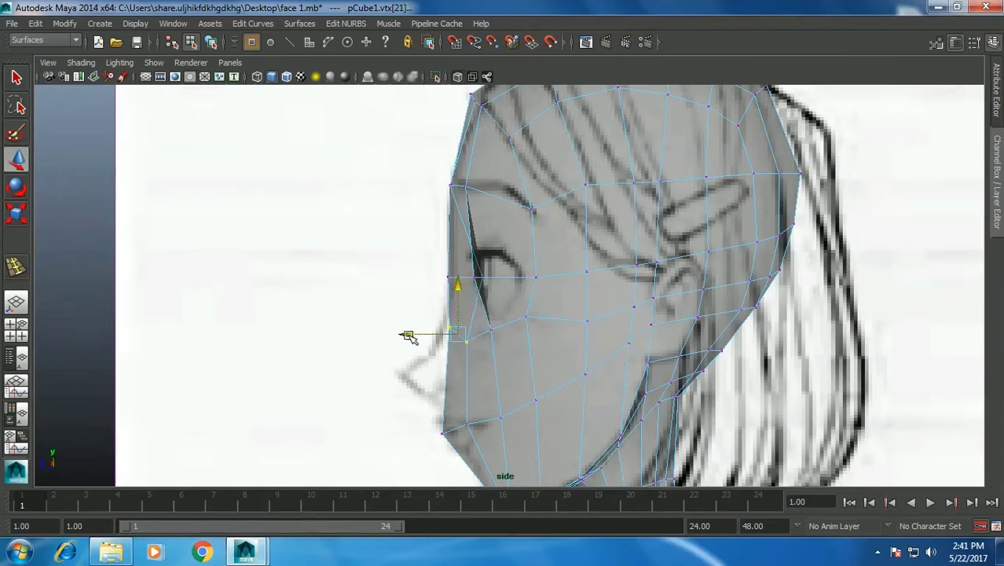
{"action": "left_click", "coordinate": [489, 328]}
{"action": "mouse_move", "coordinate": [489, 283]}
{"action": "left_mouse_down"}
{"action": "mouse_move", "coordinate": [489, 301]}
{"action": "mouse_move", "coordinate": [531, 334]}
{"action": "left_mouse_up"}
{"action": "left_click", "coordinate": [524, 316]}
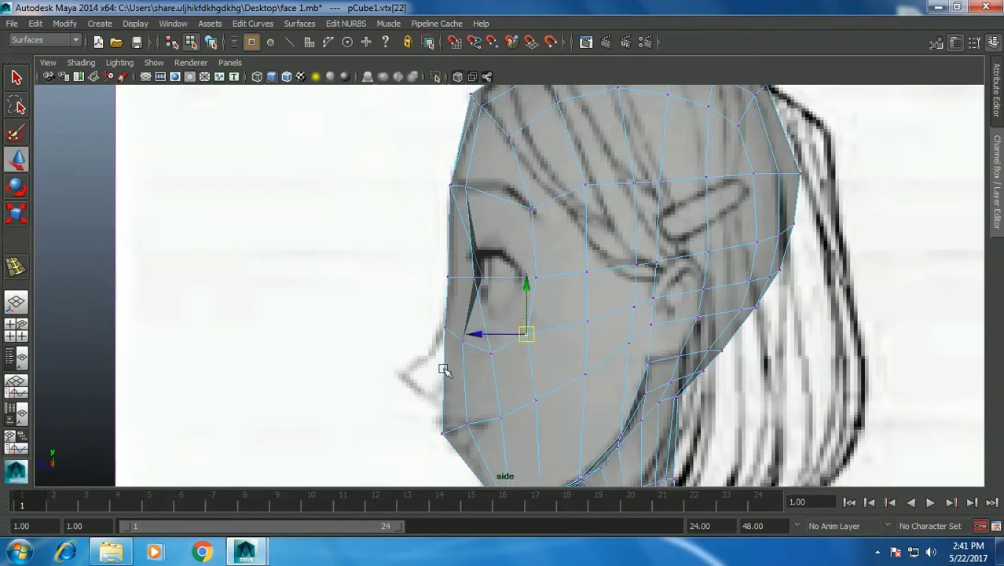
{"action": "left_click", "coordinate": [441, 326]}
{"action": "key", "text": "space"}
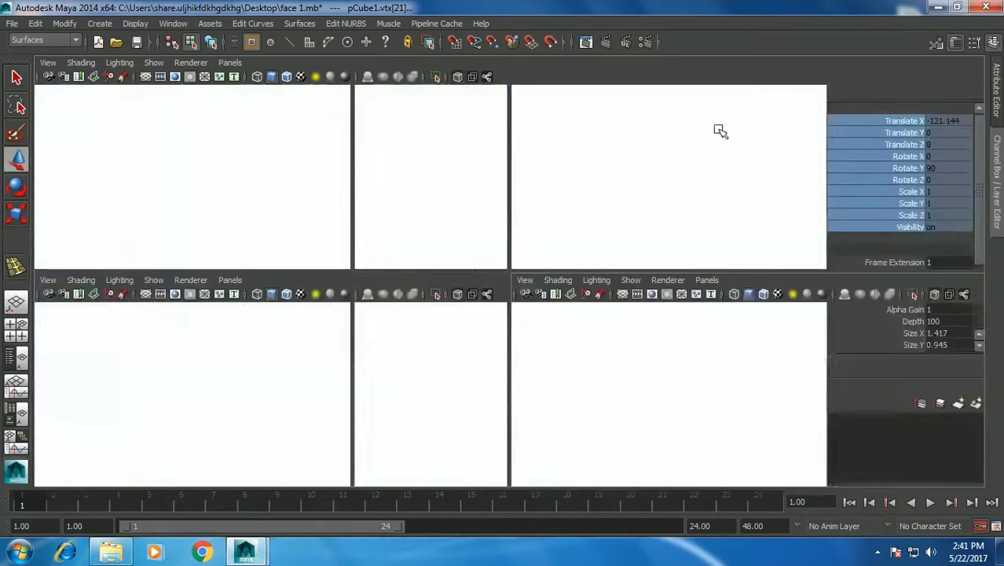
Frame the eyebrow in the front view and select its vertex.
{"action": "key", "text": "space"}
{"action": "key", "text": "space"}
{"action": "middle_click_drag", "start_coordinate": [328, 360], "coordinate": [333, 382], "text": "alt"}
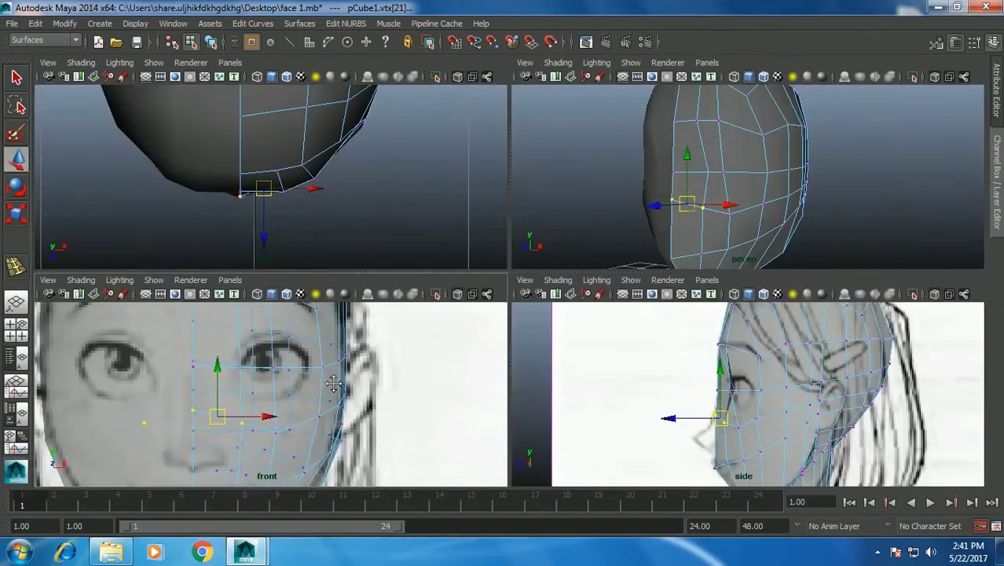
{"action": "scroll", "coordinate": [777, 358], "scroll_direction": "up", "scroll_amount": 2}
{"action": "left_click", "coordinate": [761, 348]}
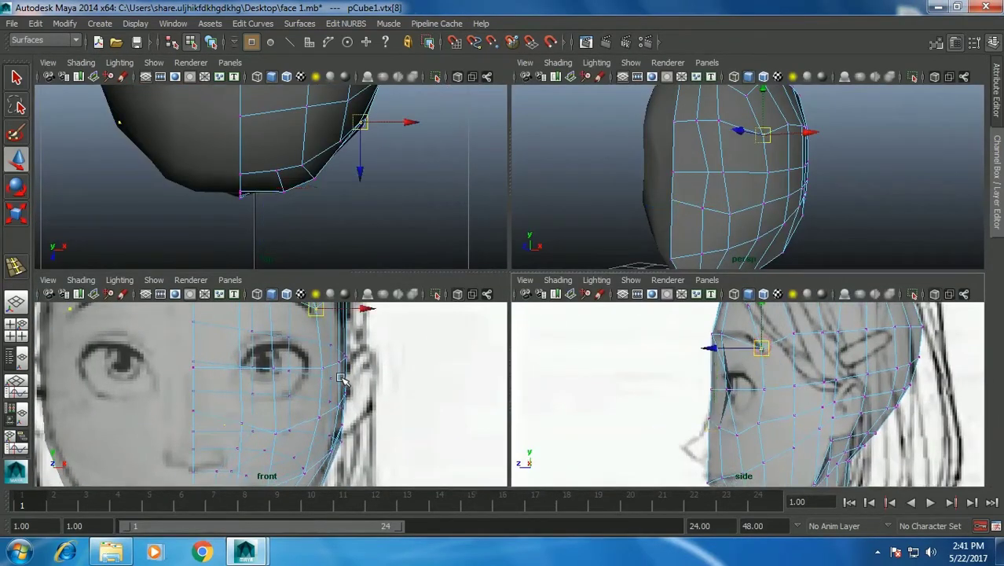
{"action": "middle_click_drag", "start_coordinate": [341, 380], "coordinate": [353, 407], "text": "alt"}
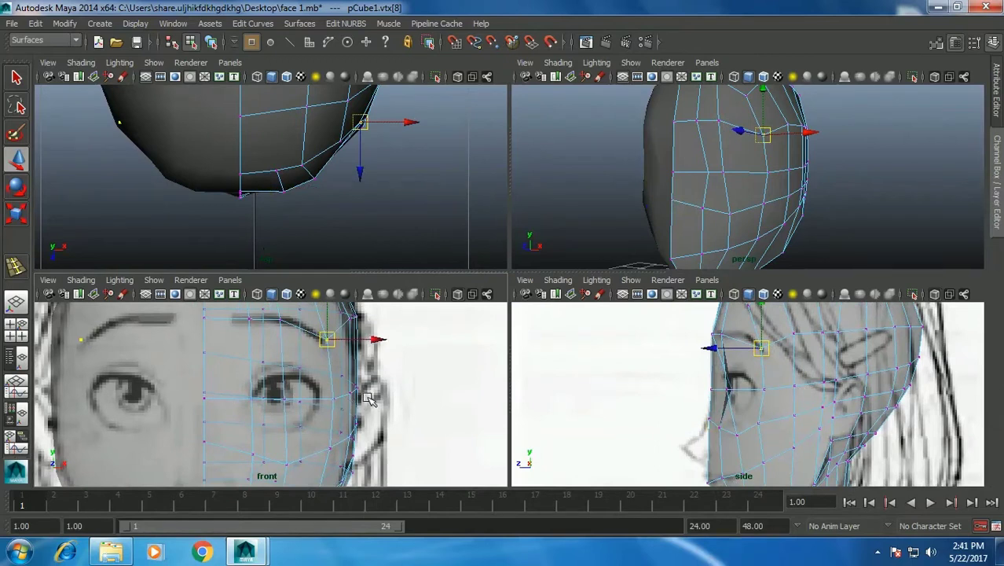
Inspect the brow from several angles, undo two changes, and return to object mode.
{"action": "left_click_drag", "start_coordinate": [762, 192], "coordinate": [788, 197], "text": "alt"}
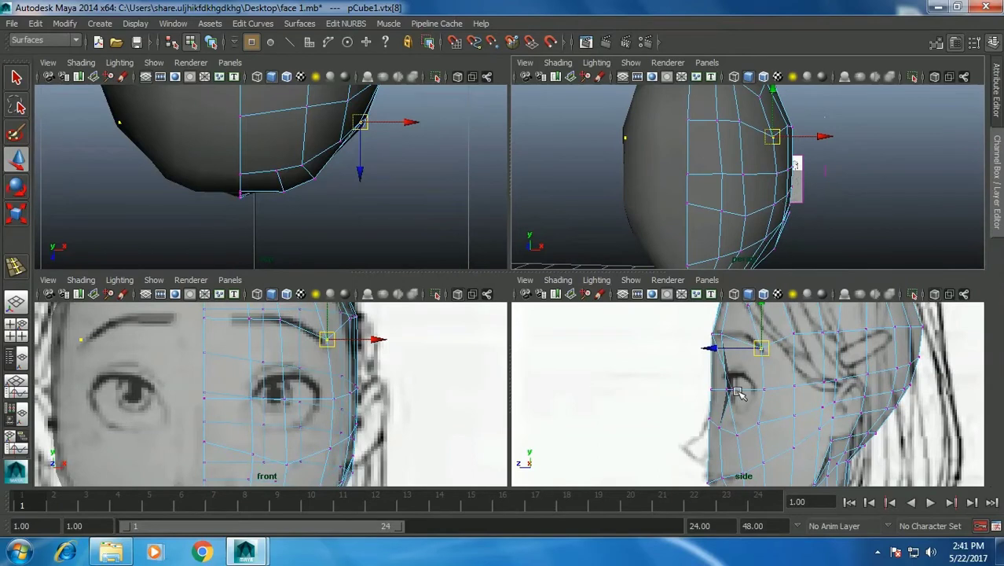
{"action": "left_click", "coordinate": [718, 334]}
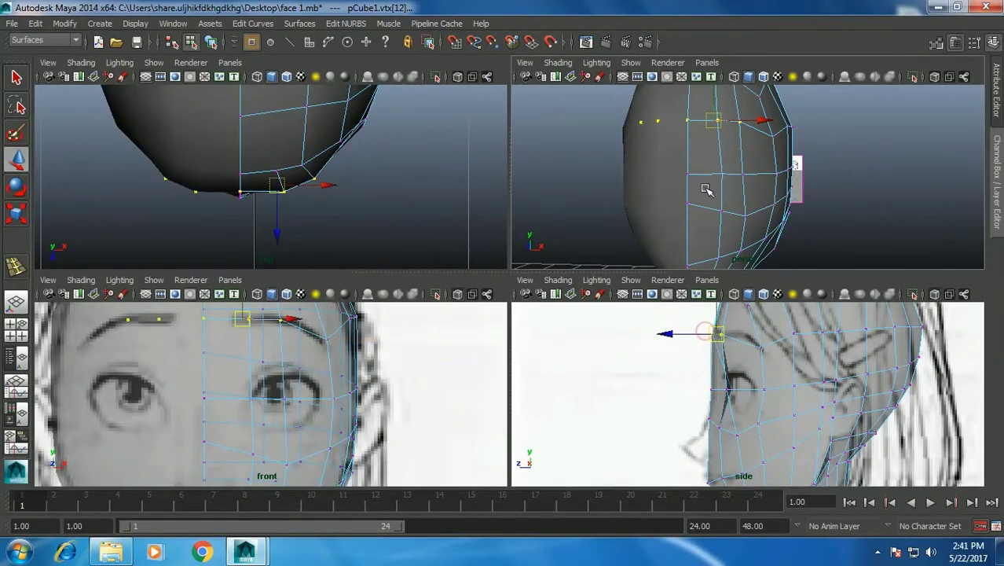
{"action": "left_click_drag", "start_coordinate": [708, 189], "coordinate": [771, 176], "text": "alt"}
{"action": "key", "text": "ctrl+z"}
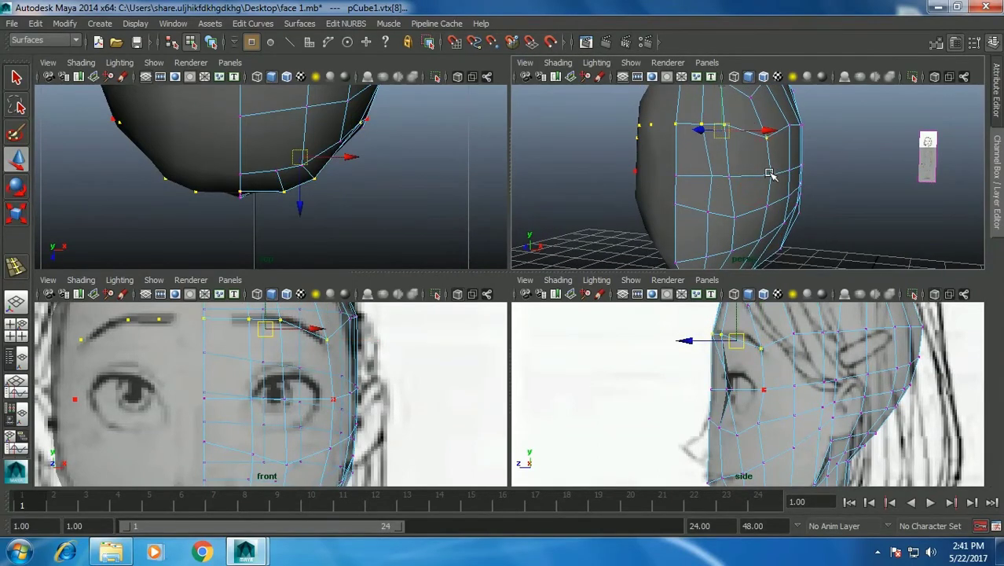
{"action": "key", "text": "ctrl+z"}
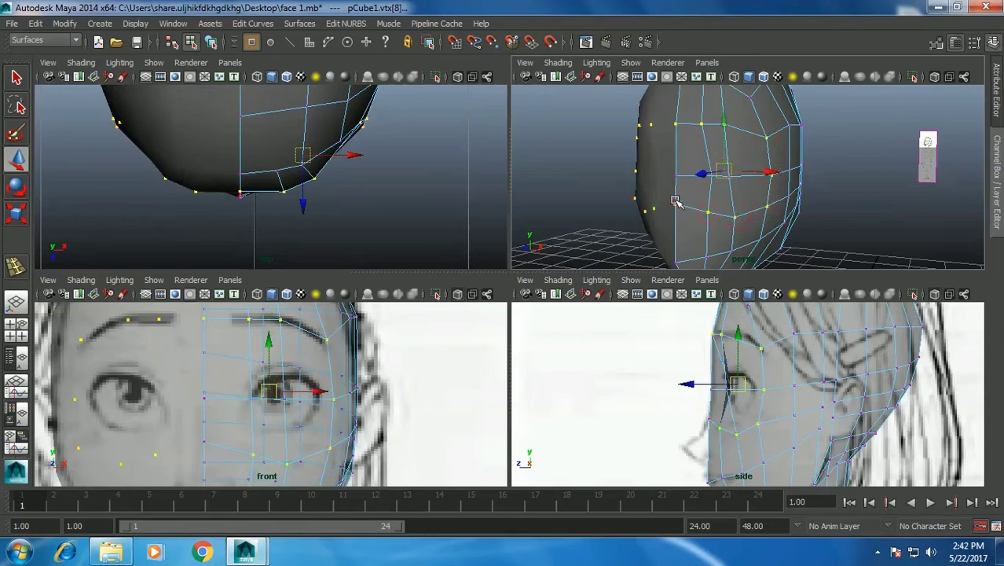
{"action": "mouse_move", "coordinate": [675, 200]}
{"action": "left_mouse_down", "text": "alt"}
{"action": "mouse_move", "coordinate": [839, 226]}
{"action": "mouse_move", "coordinate": [749, 201]}
{"action": "left_mouse_up", "text": "alt"}
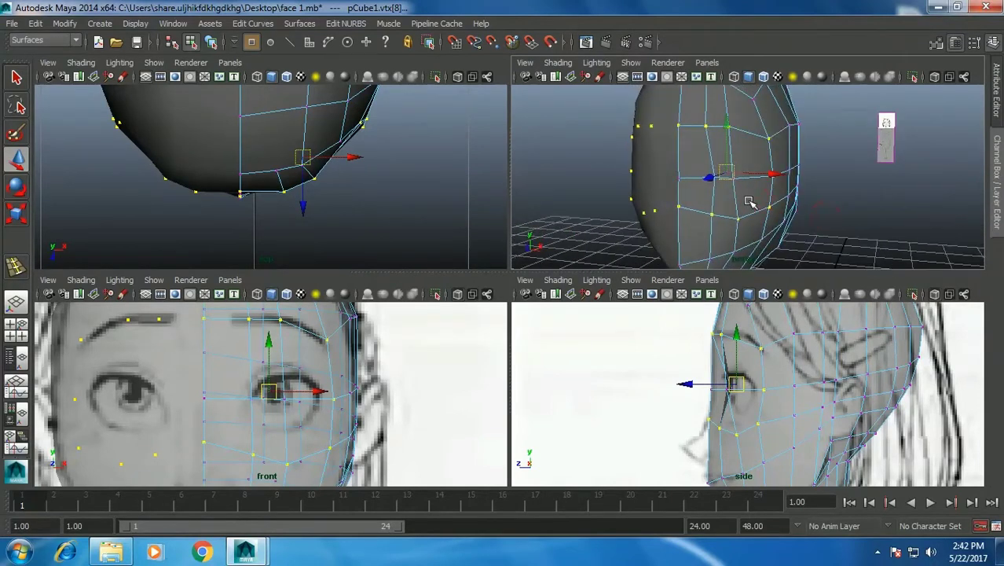
{"action": "left_click_drag", "start_coordinate": [733, 197], "coordinate": [701, 139], "text": "alt"}
{"action": "mouse_move", "coordinate": [702, 139]}
{"action": "right_mouse_down"}
{"action": "mouse_move", "coordinate": [751, 118]}
{"action": "mouse_move", "coordinate": [738, 141]}
{"action": "right_mouse_up"}
Select the face loops across the forehead and through the eye.
{"action": "left_click", "coordinate": [738, 150]}
{"action": "left_click", "coordinate": [705, 152], "text": "shift"}
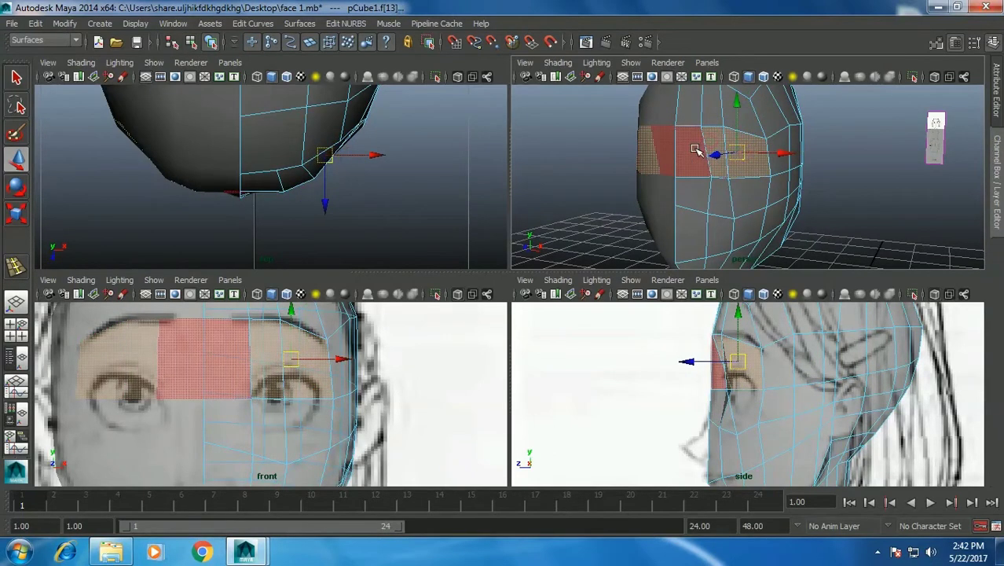
{"action": "double_click", "coordinate": [699, 156], "text": "shift"}
{"action": "double_click", "coordinate": [695, 197]}
{"action": "left_click_drag", "start_coordinate": [770, 217], "coordinate": [657, 273], "text": "alt"}
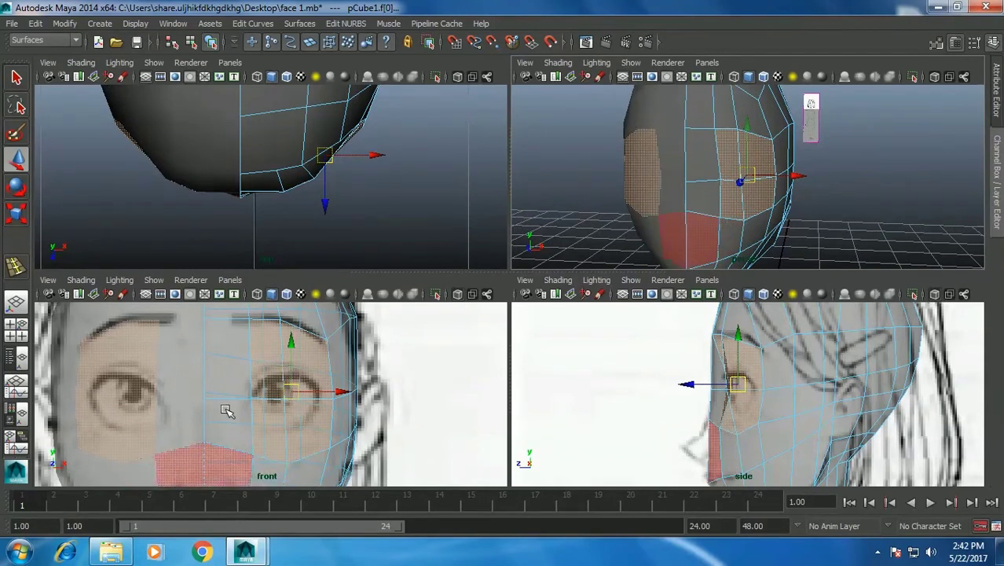
Slide the vertex beside the eye toward the eye corner.
{"action": "key", "text": "F9"}
{"action": "left_click", "coordinate": [722, 181]}
{"action": "key", "text": "F8"}
{"action": "key", "text": "F9"}
{"action": "left_click", "coordinate": [719, 180]}
{"action": "left_click_drag", "start_coordinate": [720, 179], "coordinate": [762, 181]}
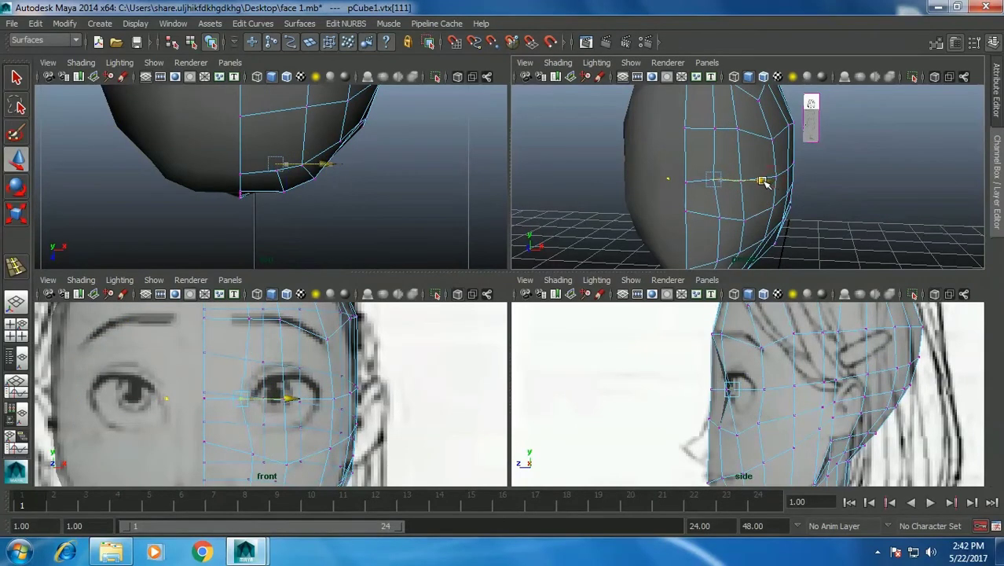
{"action": "left_click_drag", "start_coordinate": [762, 181], "coordinate": [757, 182]}
Shift the neighbouring vertex and the one above it to fit the sketch.
{"action": "left_click", "coordinate": [721, 218]}
{"action": "left_click_drag", "start_coordinate": [770, 221], "coordinate": [760, 221]}
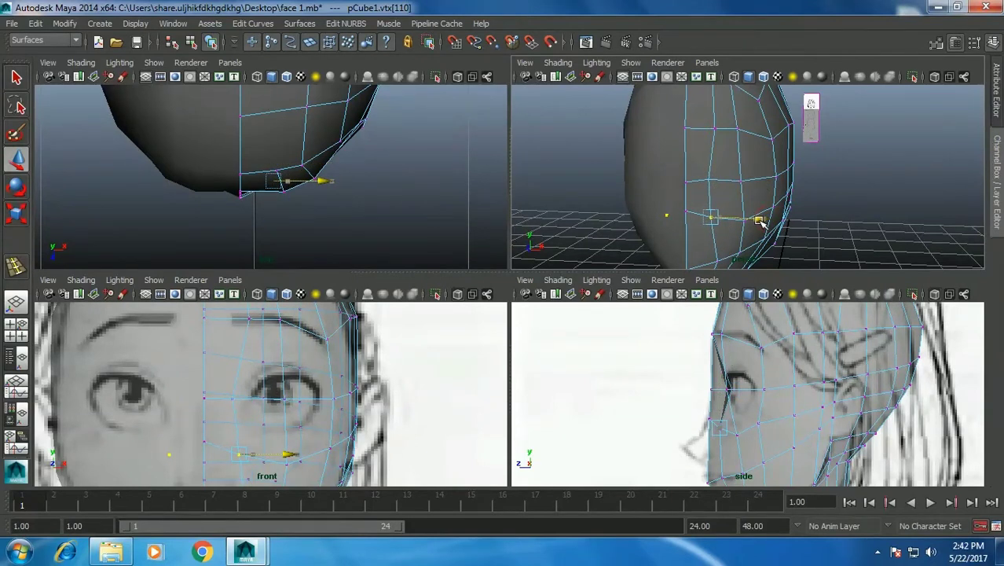
{"action": "left_click_drag", "start_coordinate": [759, 221], "coordinate": [761, 221]}
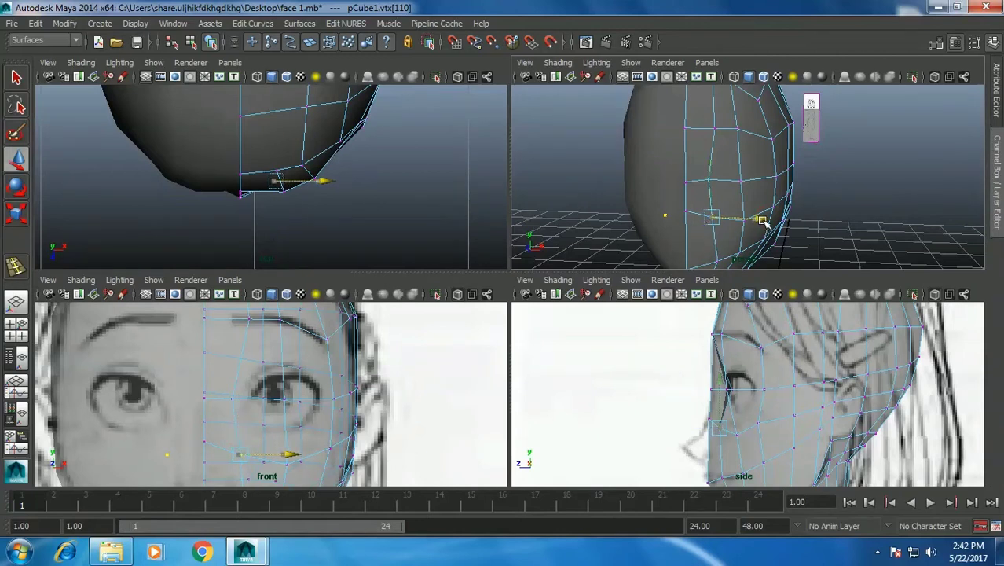
{"action": "key", "text": "Up"}
{"action": "left_click_drag", "start_coordinate": [754, 186], "coordinate": [756, 188]}
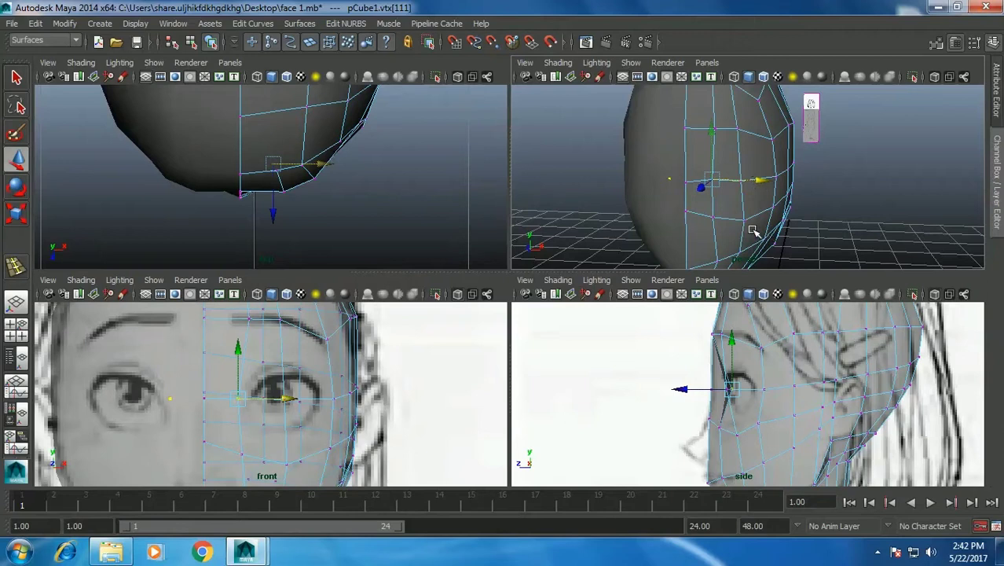
Select the eye-area faces in face mode and bring up the face marking menu.
{"action": "key", "text": "F11"}
{"action": "left_click_drag", "start_coordinate": [886, 240], "coordinate": [793, 189], "text": "alt"}
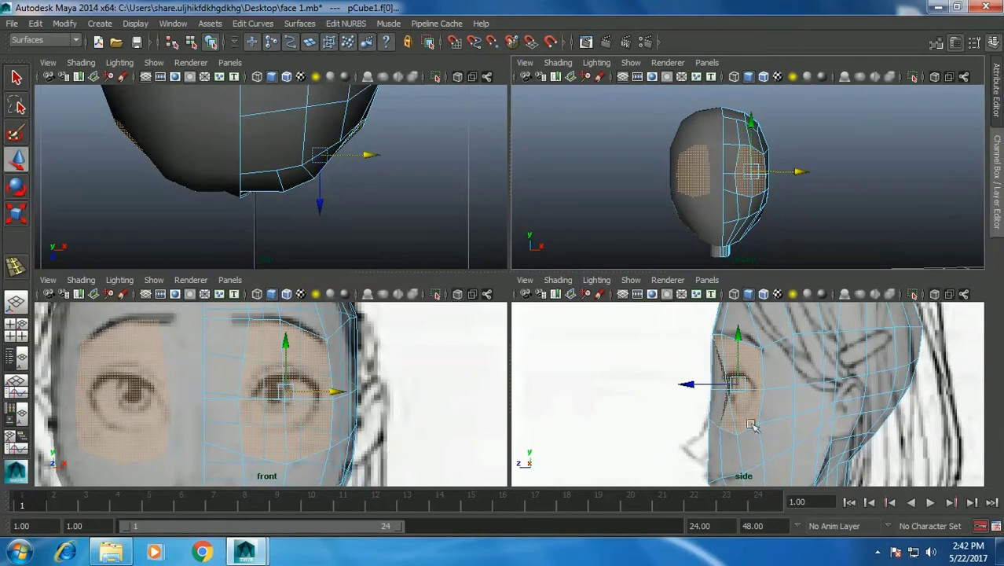
{"action": "right_click", "coordinate": [732, 175], "text": "shift"}
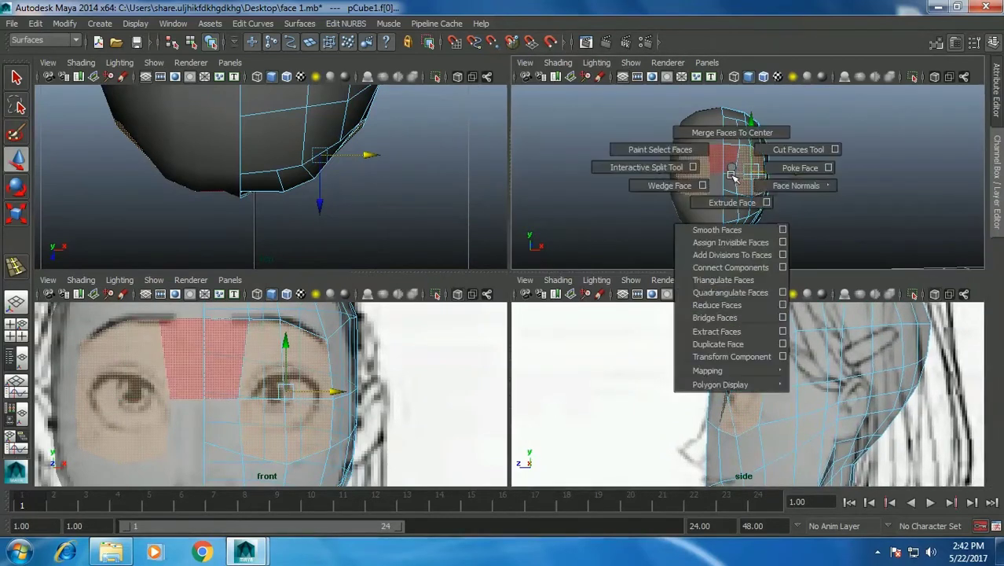
Extrude the eye faces, push them inward, and maximise the front view.
{"action": "left_click", "coordinate": [731, 202]}
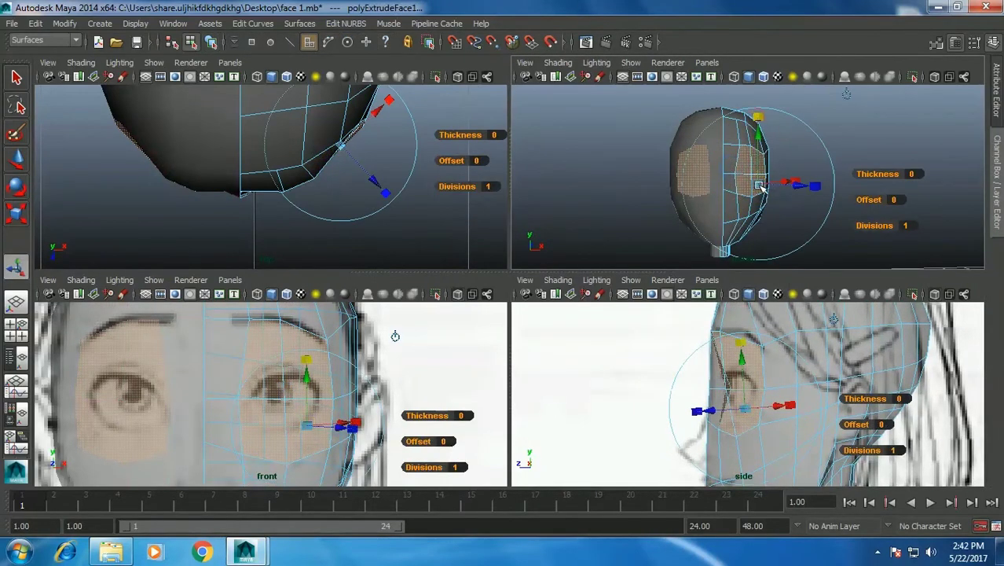
{"action": "left_click_drag", "start_coordinate": [763, 187], "coordinate": [728, 200]}
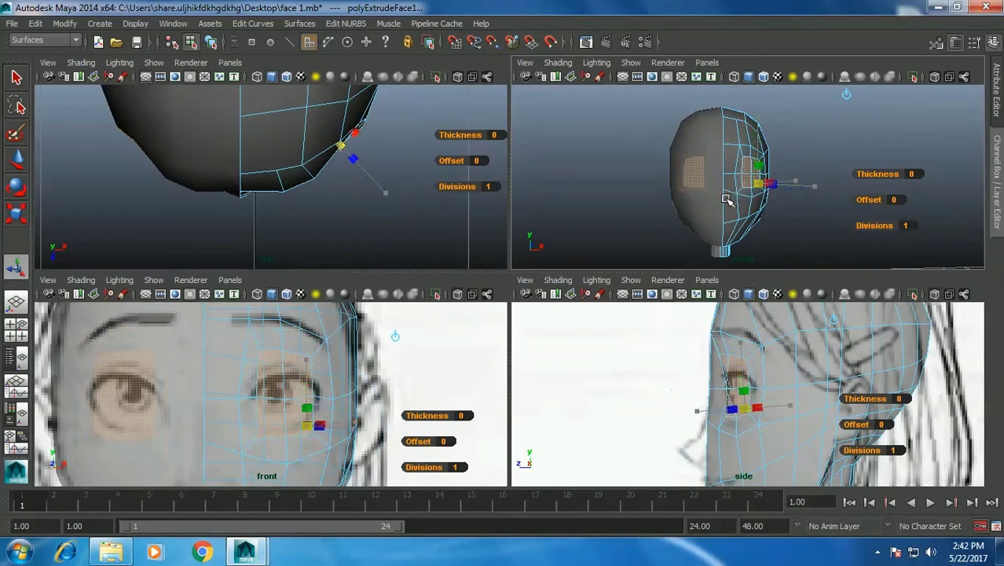
{"action": "key", "text": "w"}
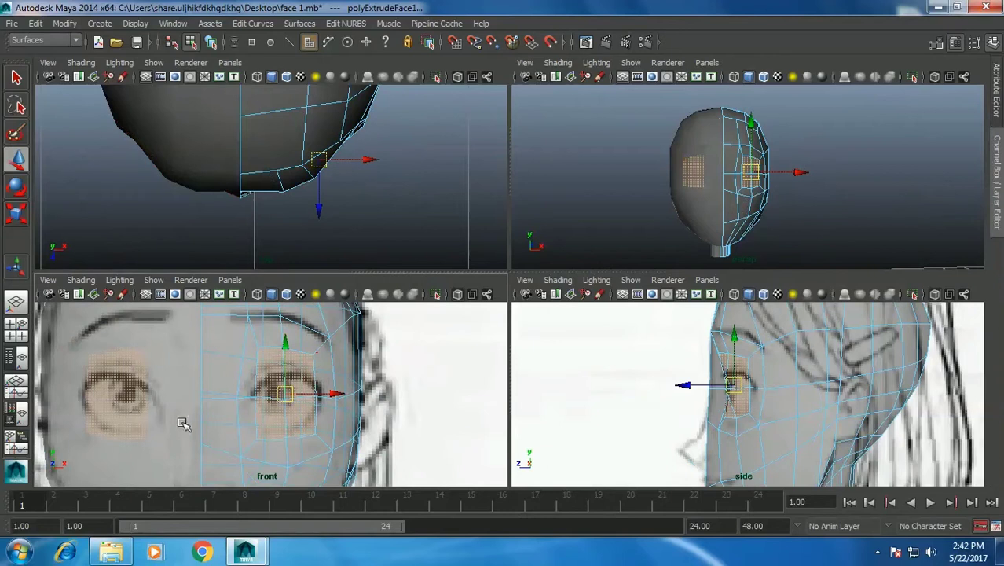
{"action": "key", "text": "space"}
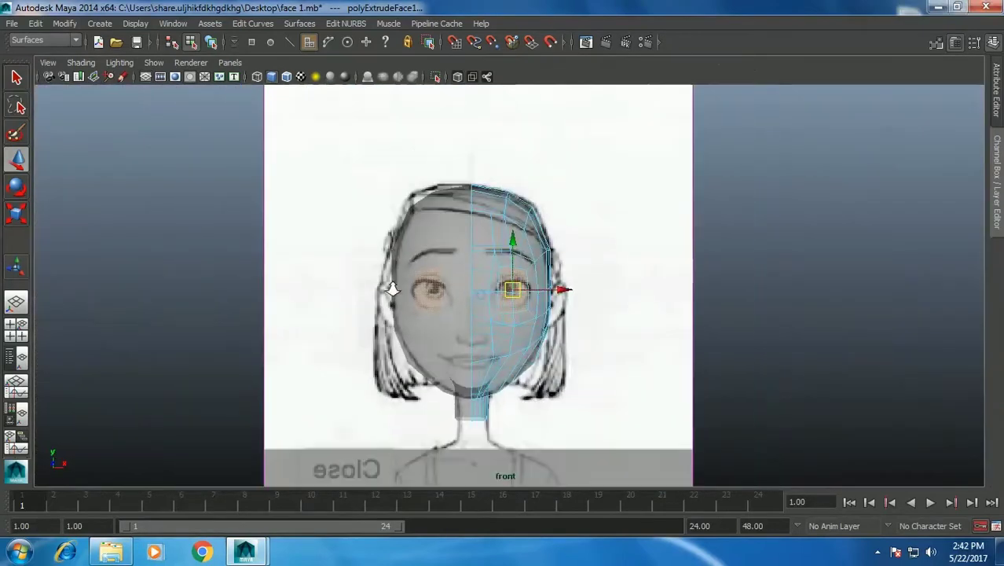
Zoom in on the eye and pull the inner eye-corner vertex down.
{"action": "scroll", "coordinate": [530, 315], "scroll_direction": "up", "scroll_amount": 3}
{"action": "scroll", "coordinate": [529, 315], "scroll_direction": "up", "scroll_amount": 2}
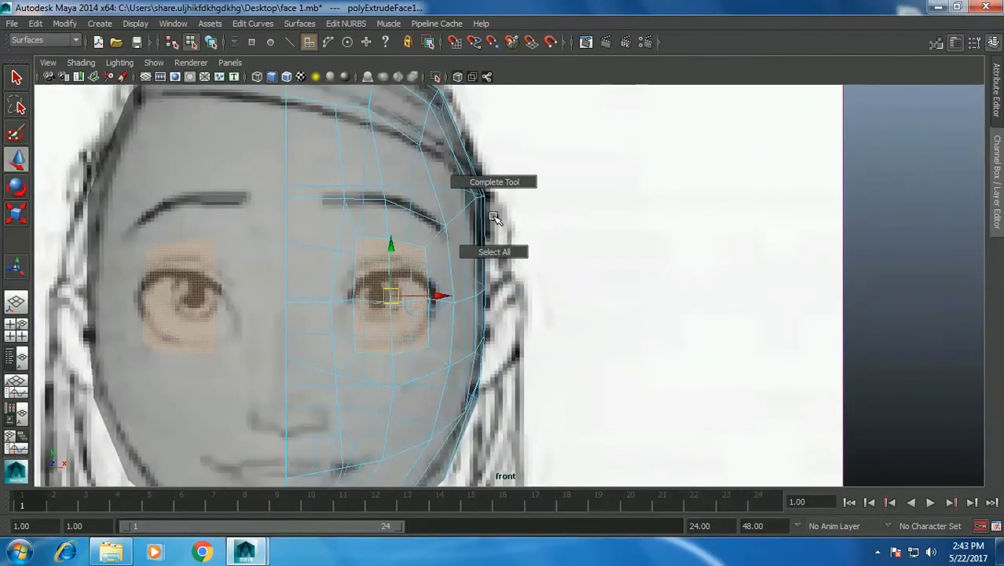
{"action": "mouse_move", "coordinate": [476, 203]}
{"action": "right_mouse_down"}
{"action": "mouse_move", "coordinate": [538, 181]}
{"action": "mouse_move", "coordinate": [451, 411]}
{"action": "mouse_move", "coordinate": [554, 449]}
{"action": "right_mouse_up"}
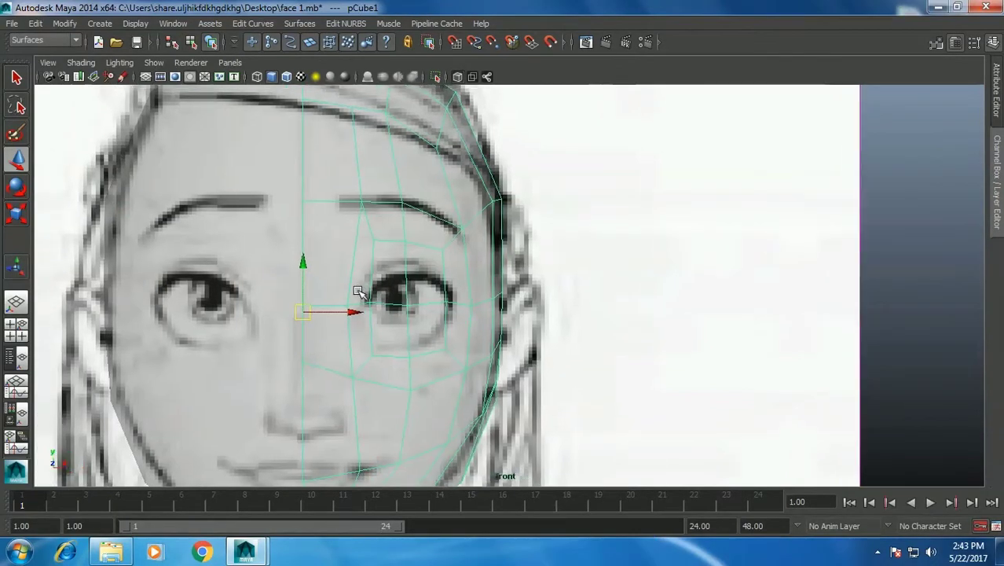
{"action": "scroll", "coordinate": [408, 295], "scroll_direction": "up", "scroll_amount": 1}
{"action": "right_click_drag", "start_coordinate": [373, 235], "coordinate": [310, 231]}
{"action": "scroll", "coordinate": [352, 226], "scroll_direction": "up", "scroll_amount": 1}
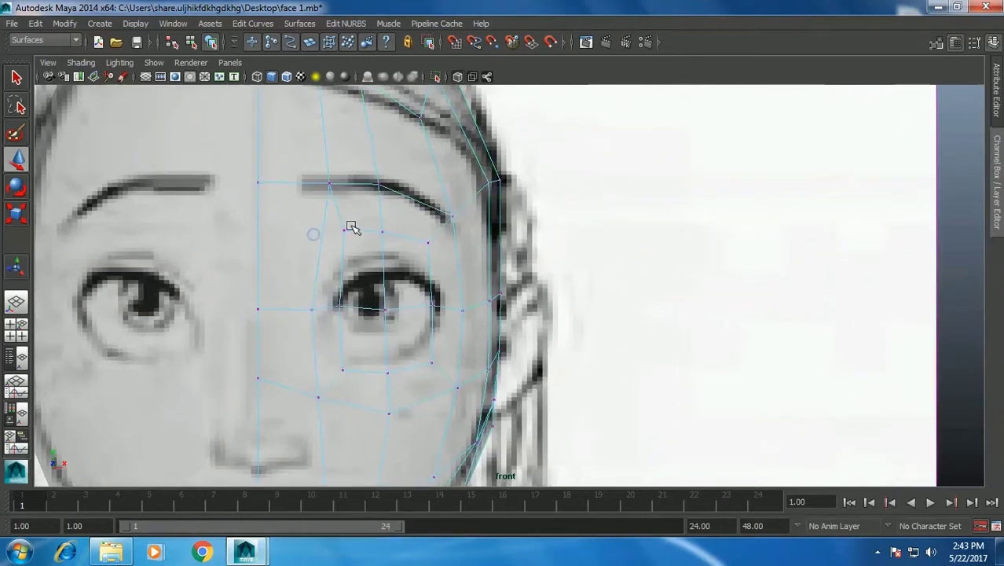
{"action": "left_click", "coordinate": [346, 231]}
{"action": "left_click_drag", "start_coordinate": [347, 232], "coordinate": [348, 251]}
Move the inner-edge, upper-lid and side vertices down onto the eye outline.
{"action": "scroll", "coordinate": [347, 251], "scroll_direction": "down", "scroll_amount": 1}
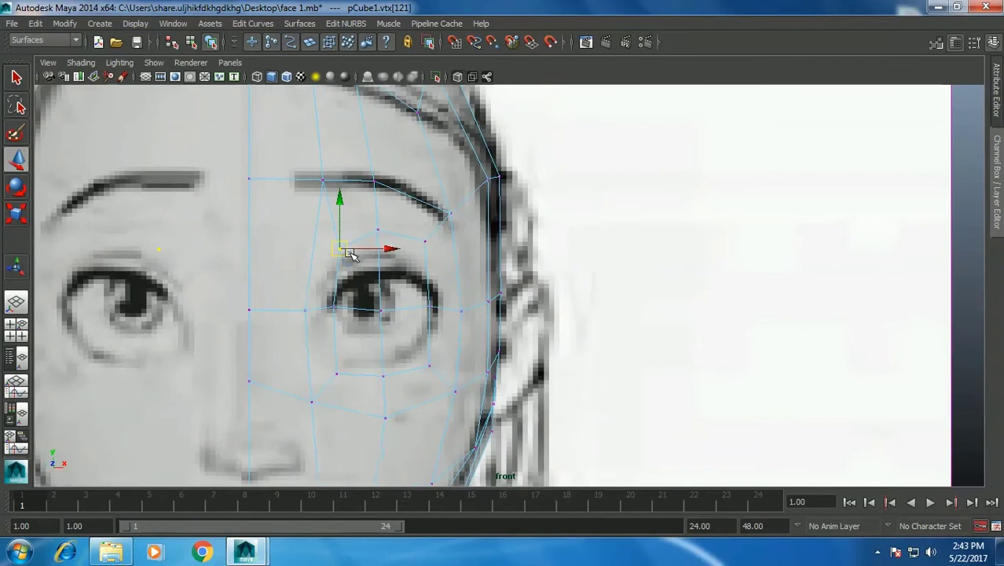
{"action": "left_click", "coordinate": [333, 305]}
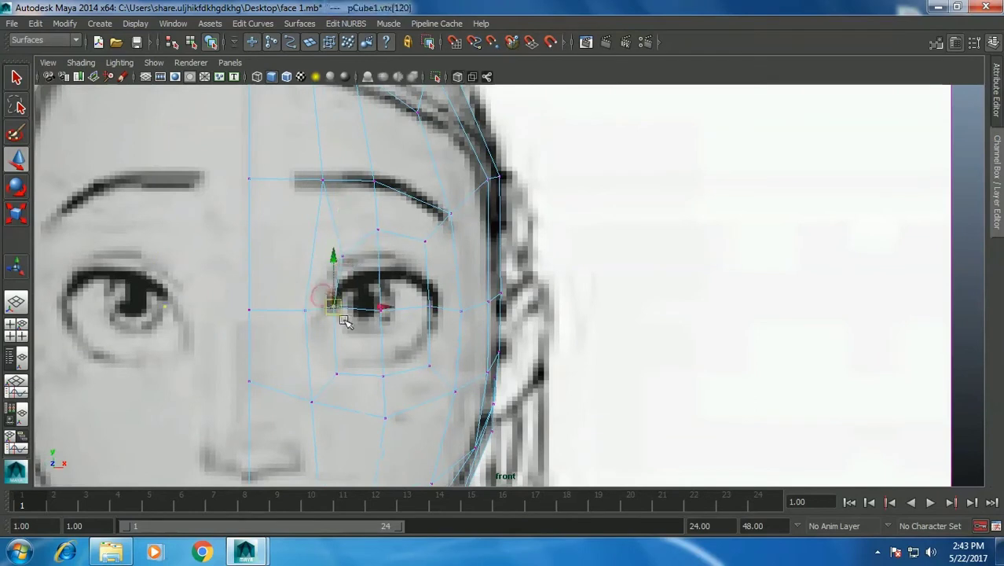
{"action": "left_click_drag", "start_coordinate": [338, 313], "coordinate": [343, 316]}
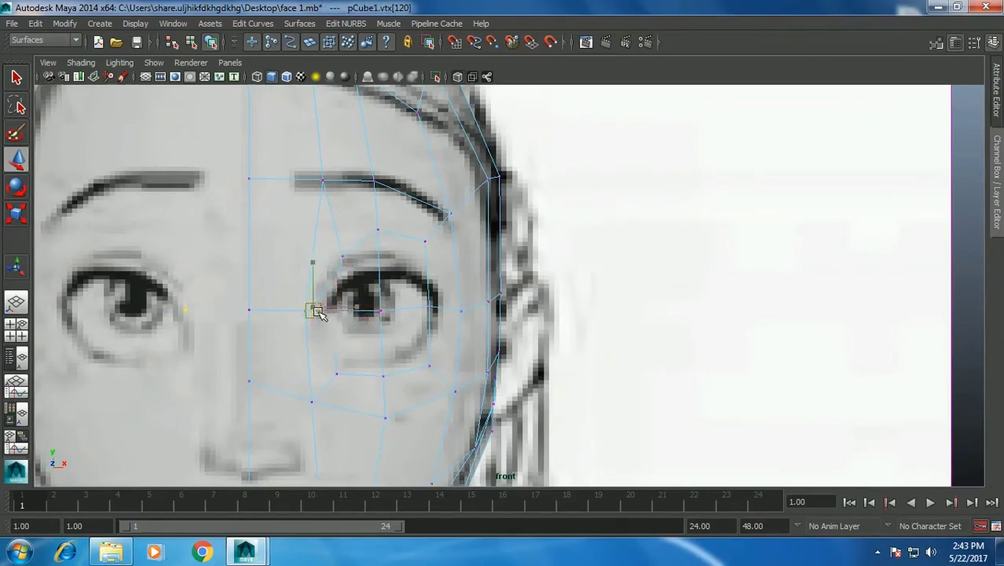
{"action": "left_click", "coordinate": [379, 229]}
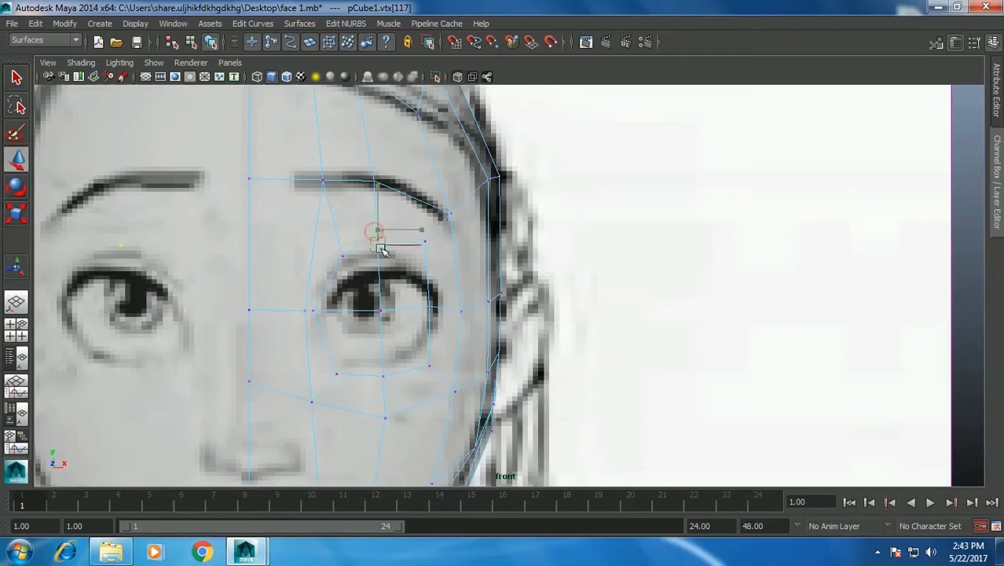
{"action": "left_click_drag", "start_coordinate": [379, 231], "coordinate": [382, 251]}
{"action": "left_click", "coordinate": [425, 241]}
{"action": "left_click_drag", "start_coordinate": [425, 243], "coordinate": [426, 270]}
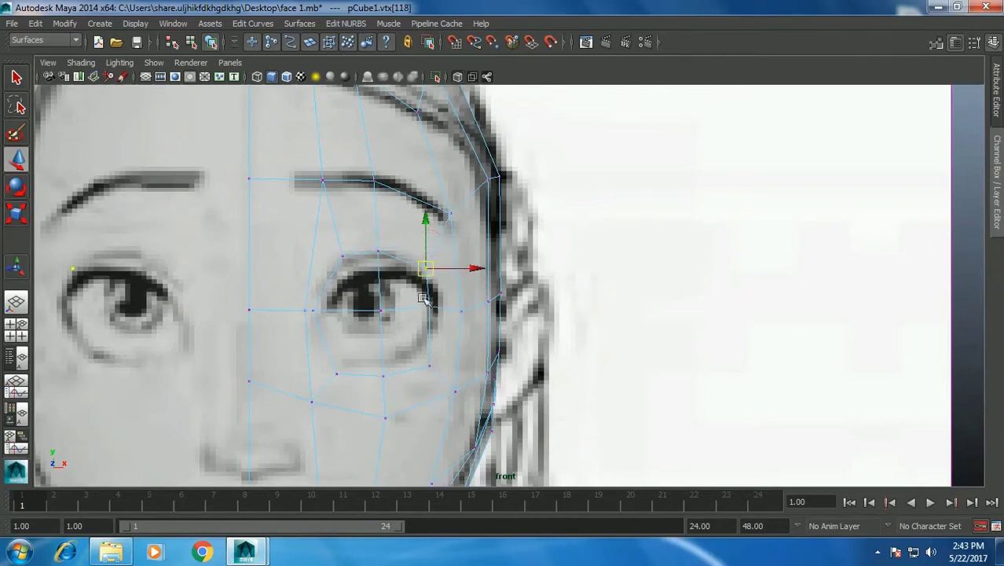
Shift the outer eye-corner vertex outward and set the lower-eye vertex in place.
{"action": "left_click", "coordinate": [425, 303]}
{"action": "left_click_drag", "start_coordinate": [430, 307], "coordinate": [448, 309]}
{"action": "left_click", "coordinate": [421, 356]}
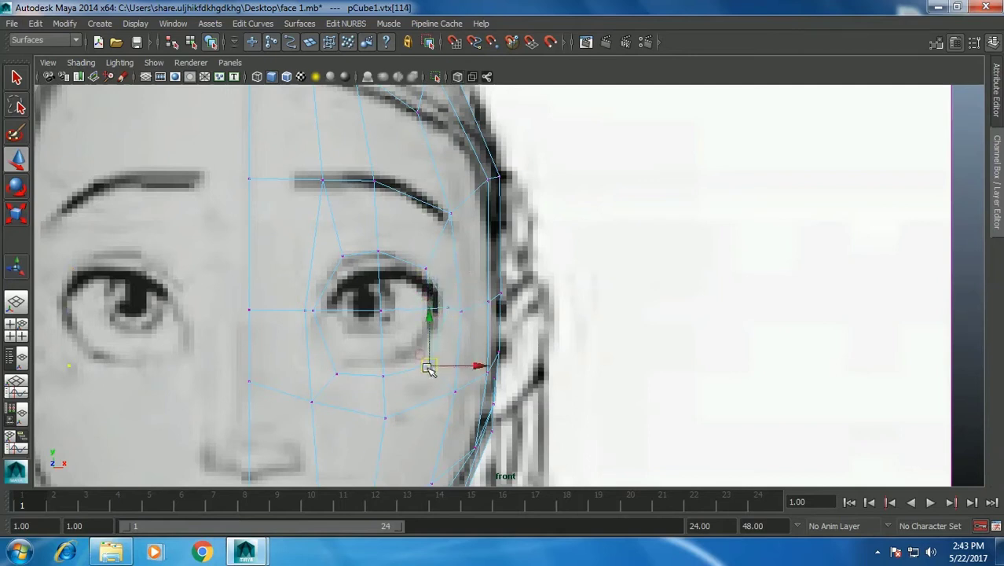
{"action": "left_click", "coordinate": [385, 375]}
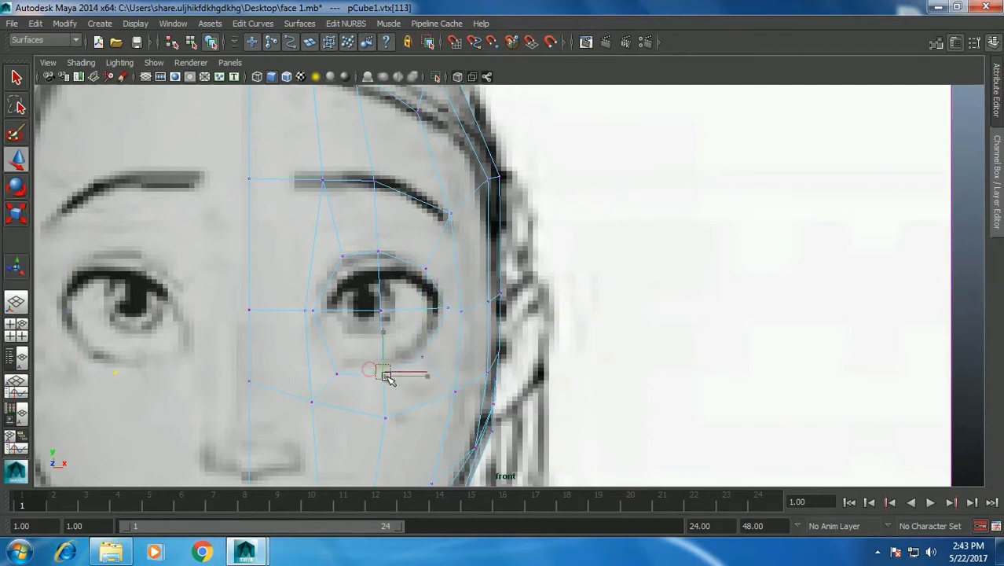
{"action": "left_click_drag", "start_coordinate": [336, 370], "coordinate": [339, 360]}
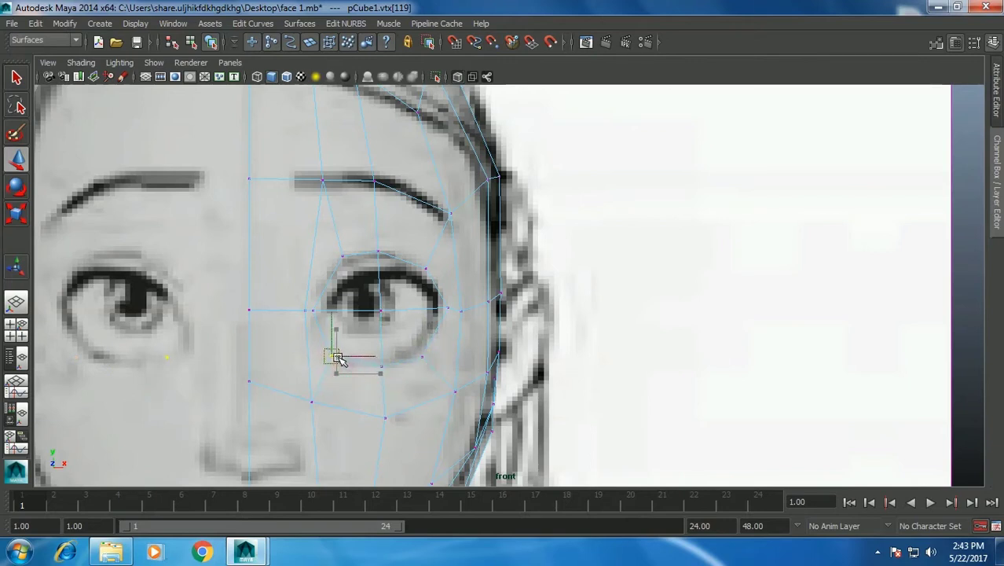
Lower the vertex between the eyes and select the inner eye-corner vertex.
{"action": "middle_click_drag", "start_coordinate": [197, 347], "coordinate": [210, 347], "text": "alt"}
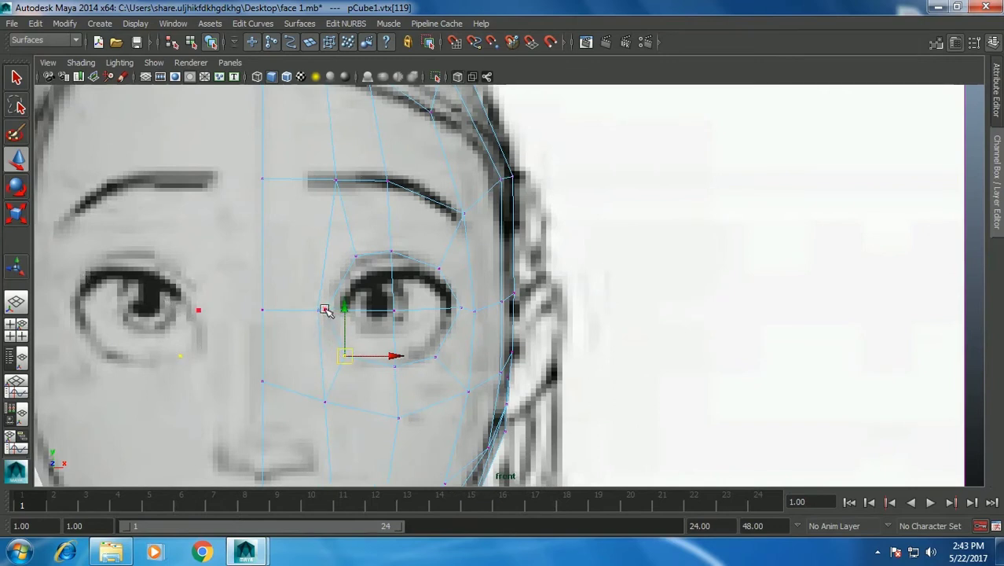
{"action": "left_click_drag", "start_coordinate": [240, 286], "coordinate": [336, 322]}
{"action": "left_click_drag", "start_coordinate": [294, 262], "coordinate": [296, 287]}
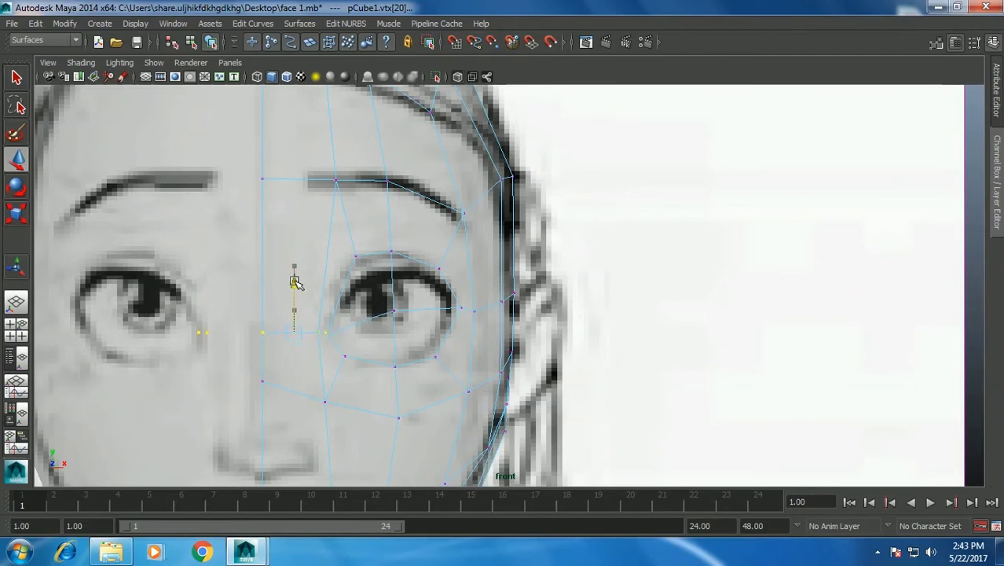
{"action": "left_click_drag", "start_coordinate": [294, 284], "coordinate": [293, 294]}
{"action": "left_click_drag", "start_coordinate": [292, 303], "coordinate": [293, 303]}
{"action": "mouse_move", "coordinate": [336, 245]}
{"action": "left_mouse_down"}
{"action": "mouse_move", "coordinate": [358, 268]}
{"action": "mouse_move", "coordinate": [334, 293]}
{"action": "left_mouse_up"}
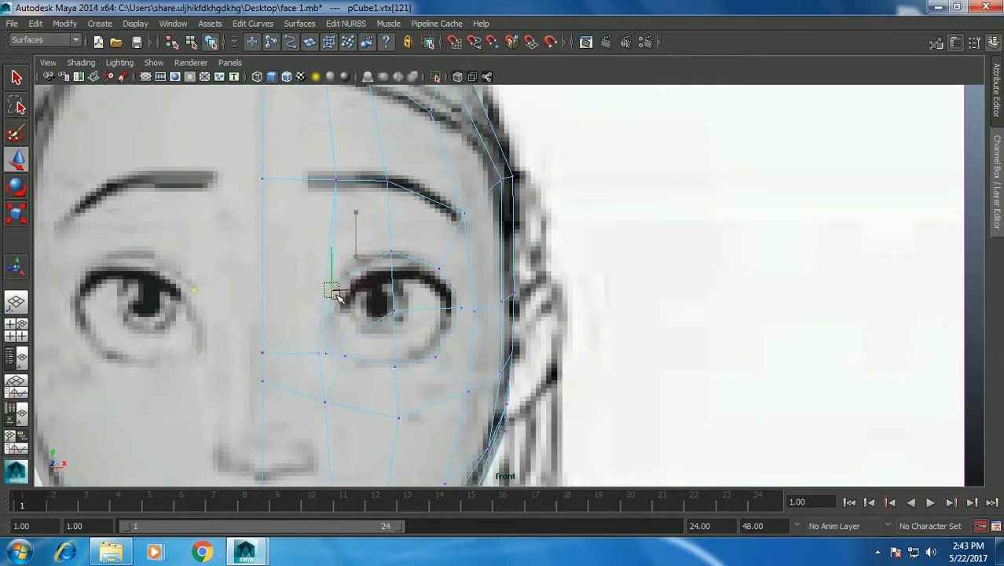
Shift the upper-eye vertex right, then select the outer and lower eye vertices.
{"action": "left_click", "coordinate": [376, 256]}
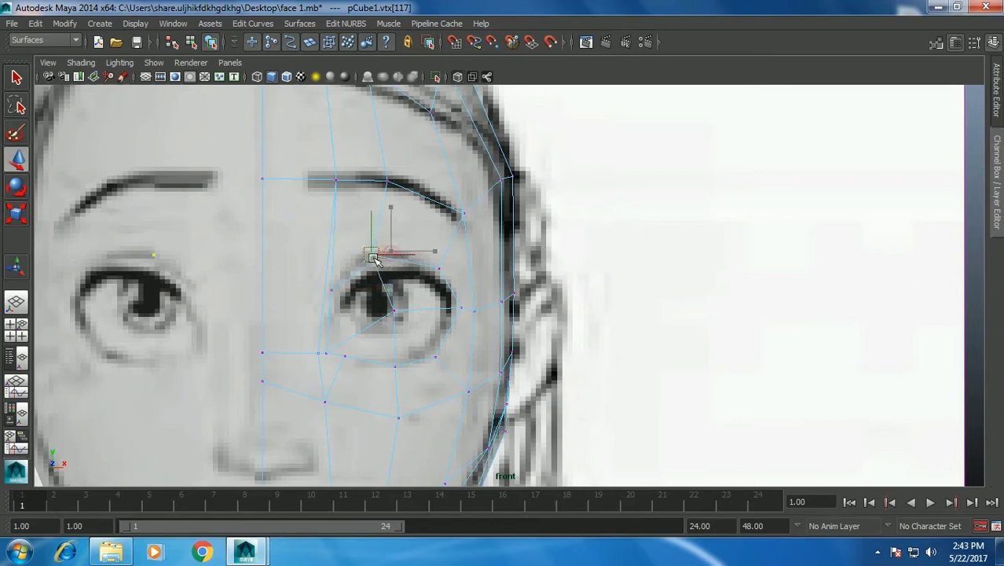
{"action": "left_click_drag", "start_coordinate": [375, 256], "coordinate": [383, 257]}
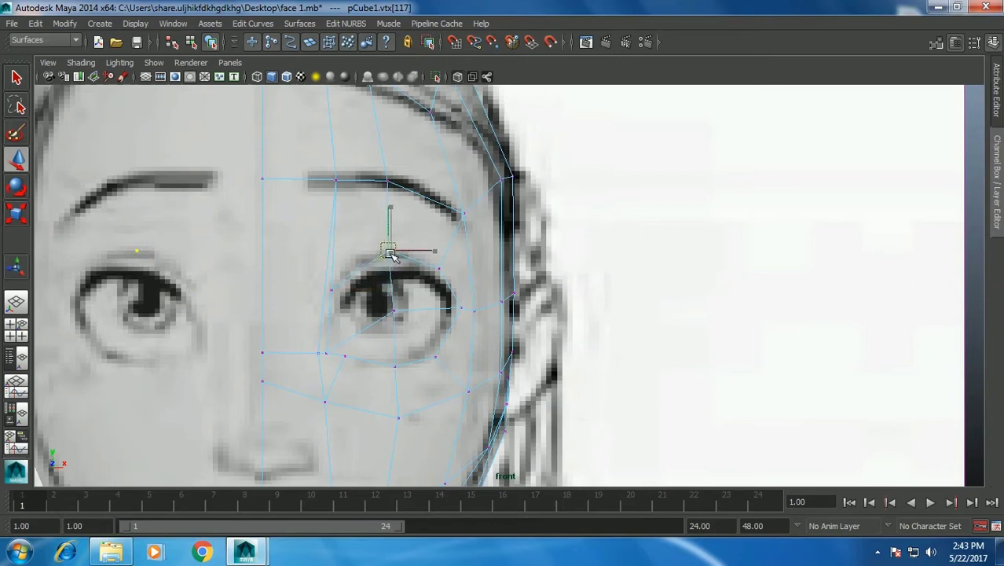
{"action": "left_click", "coordinate": [444, 272]}
{"action": "middle_click_drag", "start_coordinate": [452, 292], "coordinate": [439, 308], "text": "alt"}
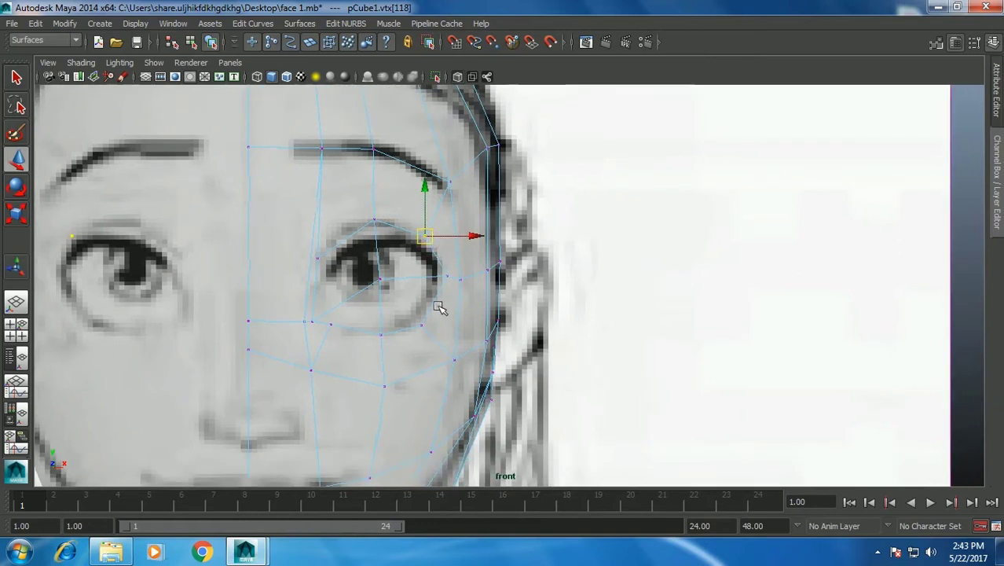
{"action": "scroll", "coordinate": [388, 334], "scroll_direction": "up", "scroll_amount": 1}
{"action": "scroll", "coordinate": [369, 322], "scroll_direction": "up", "scroll_amount": 1}
{"action": "mouse_move", "coordinate": [288, 330]}
{"action": "middle_mouse_down", "text": "alt"}
{"action": "mouse_move", "coordinate": [328, 301]}
{"action": "mouse_move", "coordinate": [381, 328]}
{"action": "mouse_move", "coordinate": [340, 336]}
{"action": "mouse_move", "coordinate": [366, 338]}
{"action": "middle_mouse_up", "text": "alt"}
{"action": "left_click", "coordinate": [366, 334]}
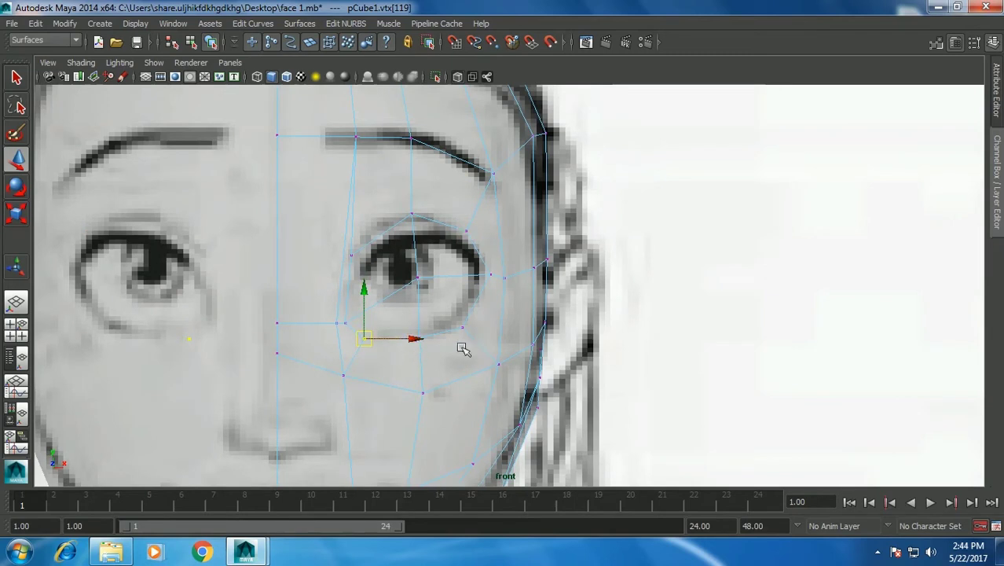
Adjust the eyebrow and forehead vertices against the front sketch.
{"action": "left_click", "coordinate": [354, 135]}
{"action": "middle_click_drag", "start_coordinate": [354, 136], "coordinate": [355, 167], "text": "alt"}
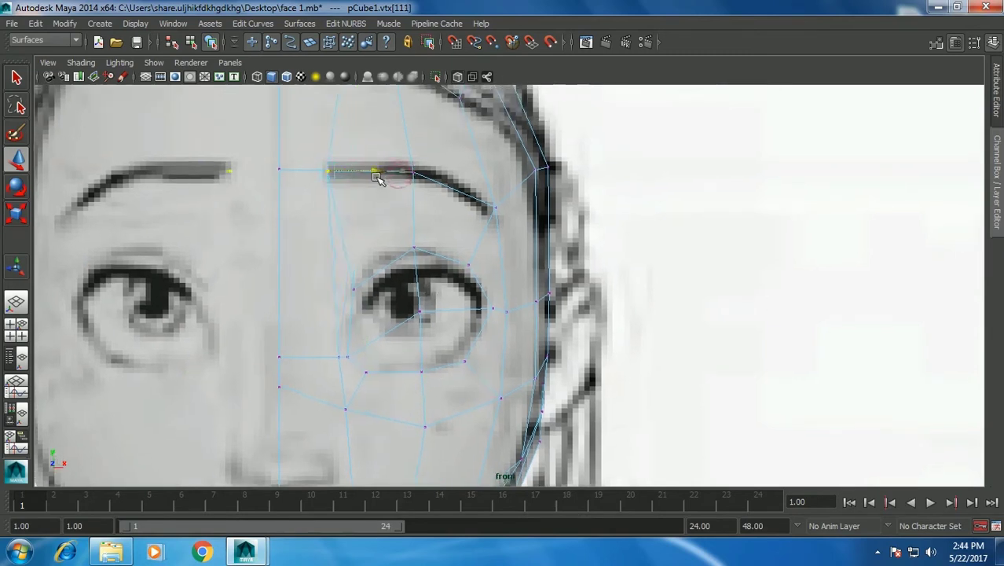
{"action": "scroll", "coordinate": [369, 185], "scroll_direction": "down", "scroll_amount": 2}
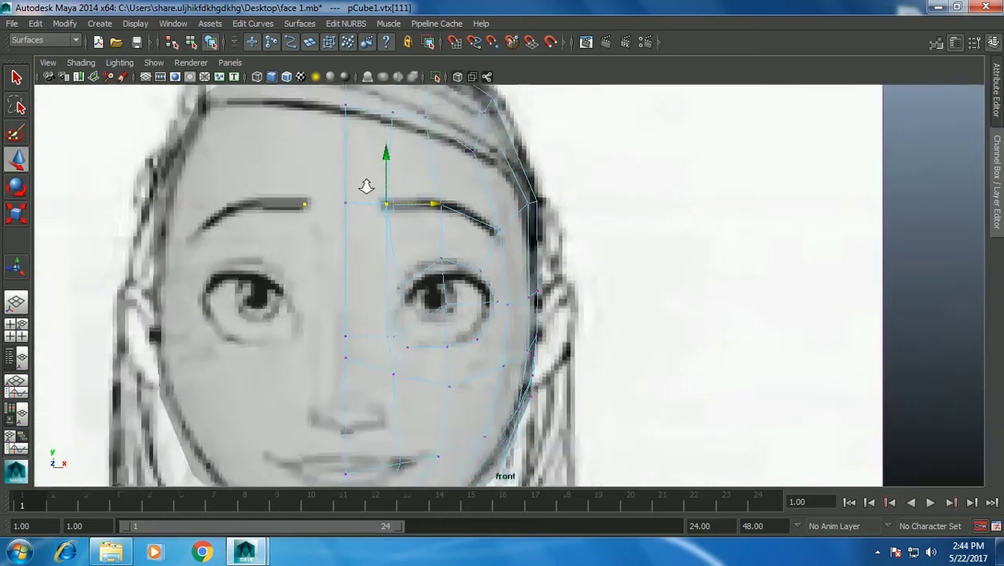
{"action": "scroll", "coordinate": [360, 210], "scroll_direction": "down", "scroll_amount": 1}
{"action": "left_click", "coordinate": [404, 172]}
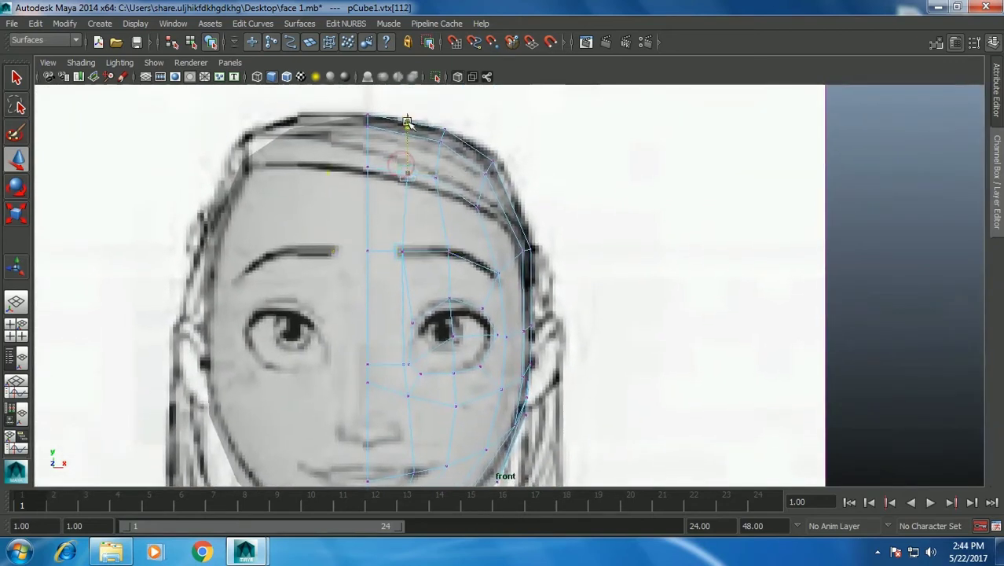
{"action": "middle_click_drag", "start_coordinate": [404, 248], "coordinate": [392, 218], "text": "alt"}
{"action": "left_click", "coordinate": [393, 225]}
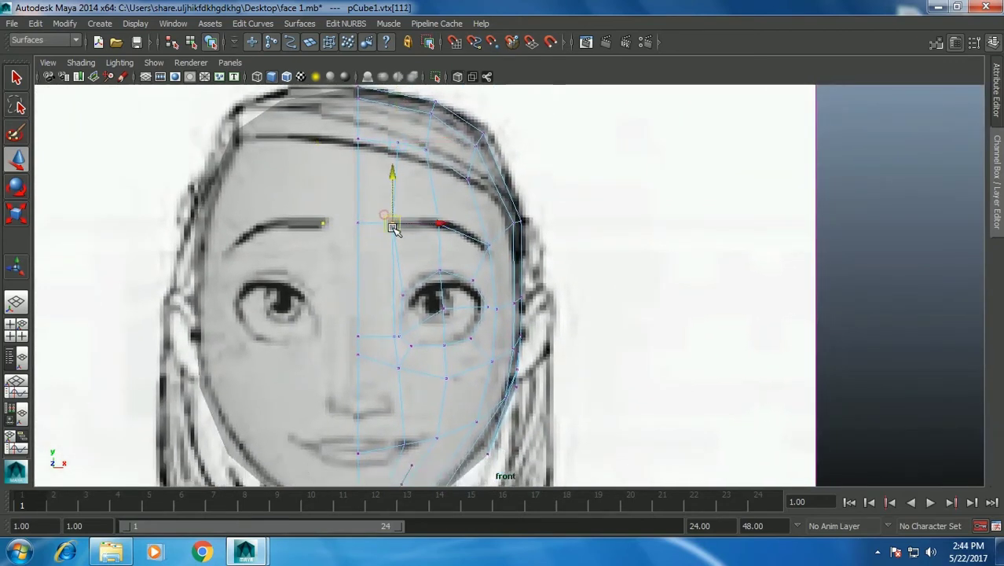
Adjust the vertices near the mouth and eye corner, then check the head from below.
{"action": "middle_click_drag", "start_coordinate": [389, 335], "coordinate": [394, 323], "text": "alt"}
{"action": "scroll", "coordinate": [354, 433], "scroll_direction": "up", "scroll_amount": 1}
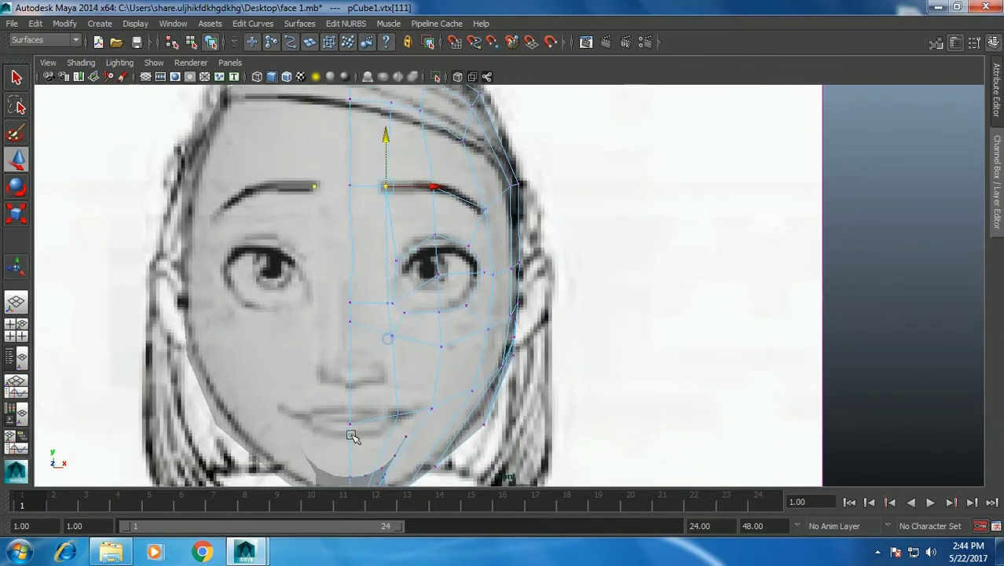
{"action": "left_click", "coordinate": [349, 425]}
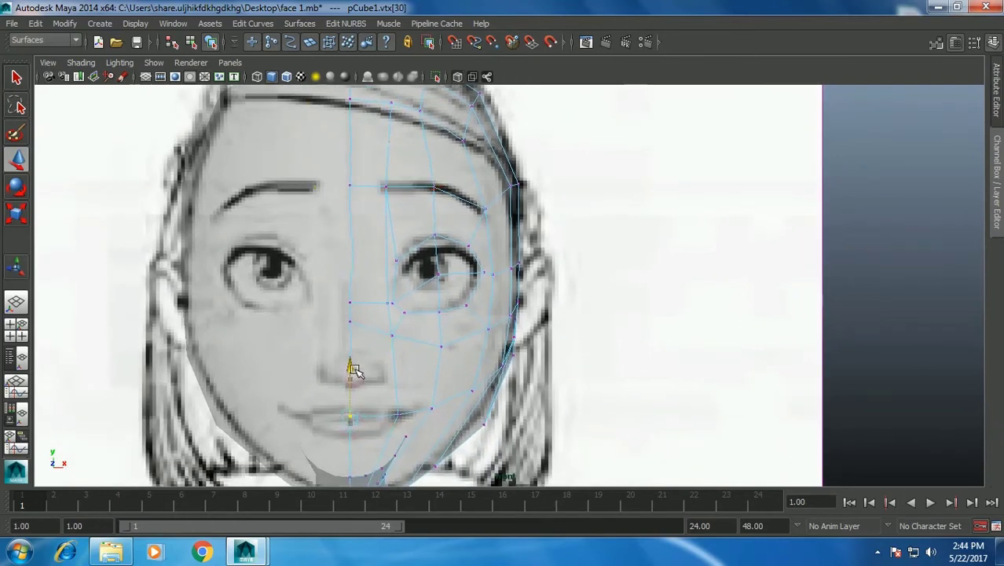
{"action": "middle_click_drag", "start_coordinate": [386, 365], "coordinate": [377, 336], "text": "alt"}
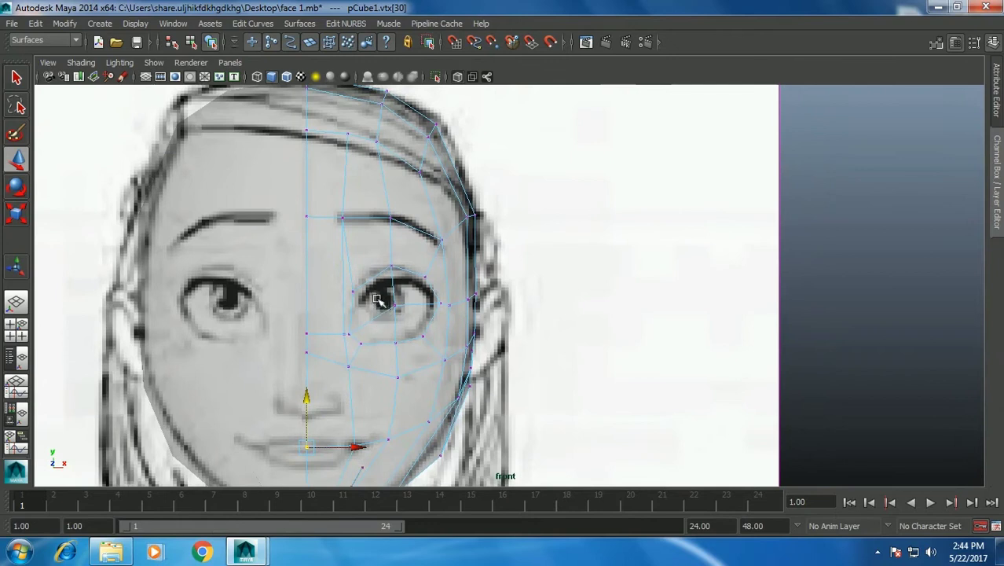
{"action": "left_click", "coordinate": [352, 291]}
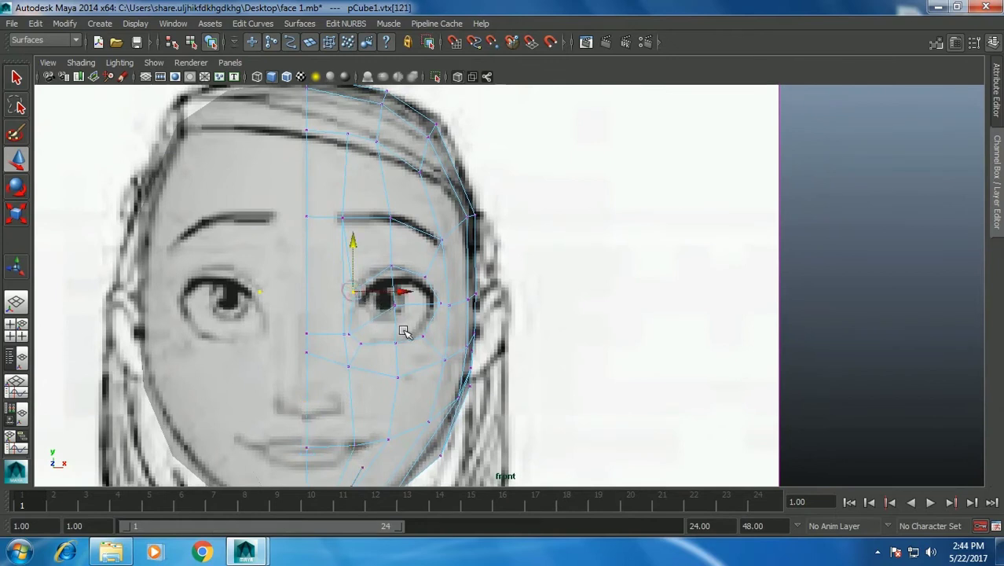
{"action": "key", "text": "space"}
{"action": "mouse_move", "coordinate": [717, 212]}
{"action": "left_mouse_down", "text": "alt"}
{"action": "mouse_move", "coordinate": [708, 197]}
{"action": "mouse_move", "coordinate": [756, 197]}
{"action": "mouse_move", "coordinate": [737, 228]}
{"action": "mouse_move", "coordinate": [721, 153]}
{"action": "mouse_move", "coordinate": [789, 188]}
{"action": "mouse_move", "coordinate": [770, 162]}
{"action": "mouse_move", "coordinate": [699, 176]}
{"action": "mouse_move", "coordinate": [747, 224]}
{"action": "mouse_move", "coordinate": [840, 199]}
{"action": "left_mouse_up", "text": "alt"}
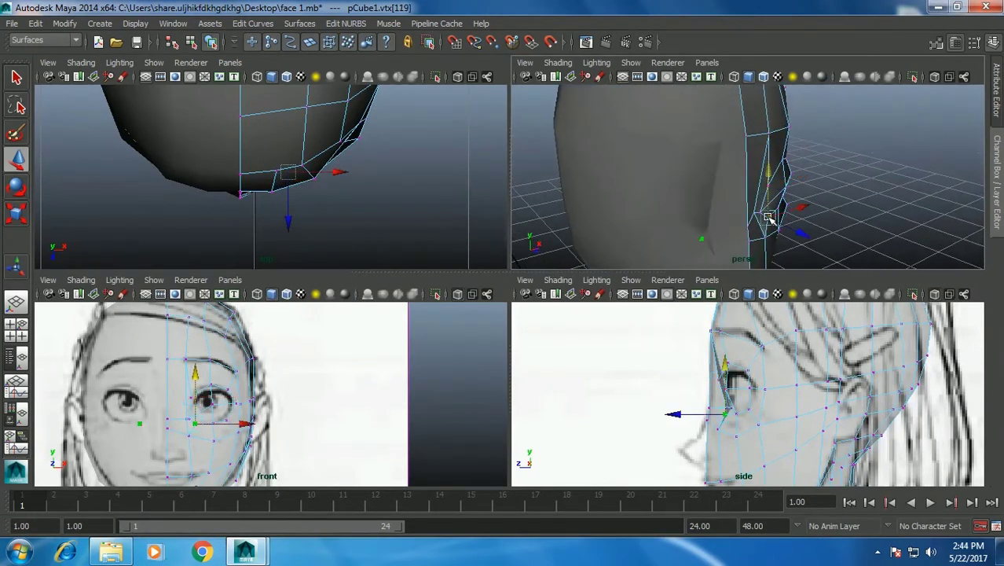
Zoom and pan the front view onto the eye.
{"action": "key", "text": "space"}
{"action": "left_click_drag", "start_coordinate": [590, 217], "coordinate": [421, 221], "text": "alt"}
{"action": "key", "text": "space"}
{"action": "scroll", "coordinate": [718, 403], "scroll_direction": "up", "scroll_amount": 2}
{"action": "scroll", "coordinate": [741, 415], "scroll_direction": "up", "scroll_amount": 2}
{"action": "scroll", "coordinate": [707, 417], "scroll_direction": "up", "scroll_amount": 2}
{"action": "scroll", "coordinate": [381, 431], "scroll_direction": "up", "scroll_amount": 3}
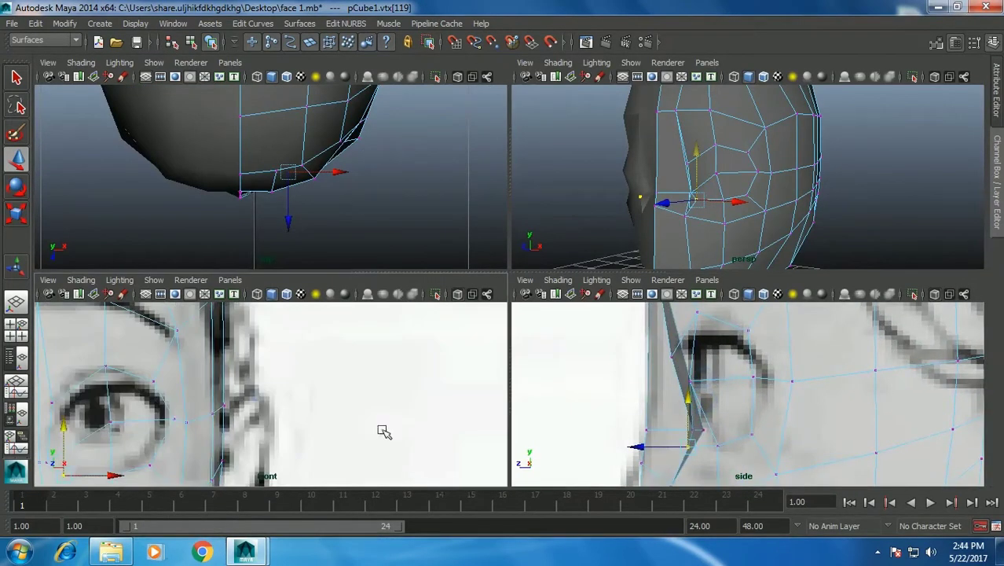
{"action": "middle_click_drag", "start_coordinate": [168, 415], "coordinate": [321, 354], "text": "alt"}
Select the eye-corner and rim vertices in the front and side views.
{"action": "left_click", "coordinate": [280, 392]}
{"action": "middle_click_drag", "start_coordinate": [717, 459], "coordinate": [728, 399], "text": "alt"}
{"action": "left_click", "coordinate": [703, 334]}
{"action": "middle_click_drag", "start_coordinate": [681, 397], "coordinate": [684, 390], "text": "alt"}
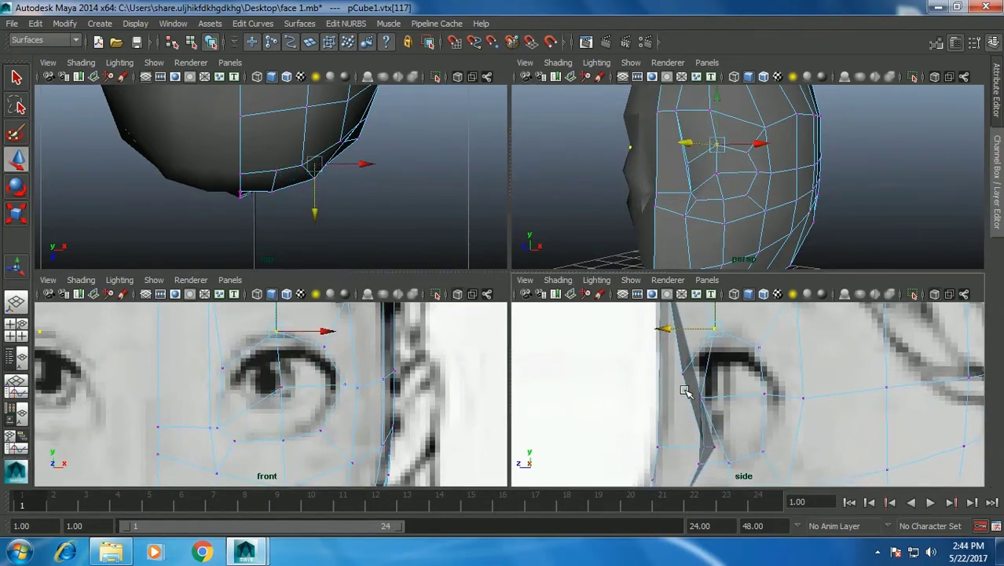
{"action": "left_click", "coordinate": [224, 366]}
{"action": "middle_click_drag", "start_coordinate": [762, 400], "coordinate": [746, 399], "text": "alt"}
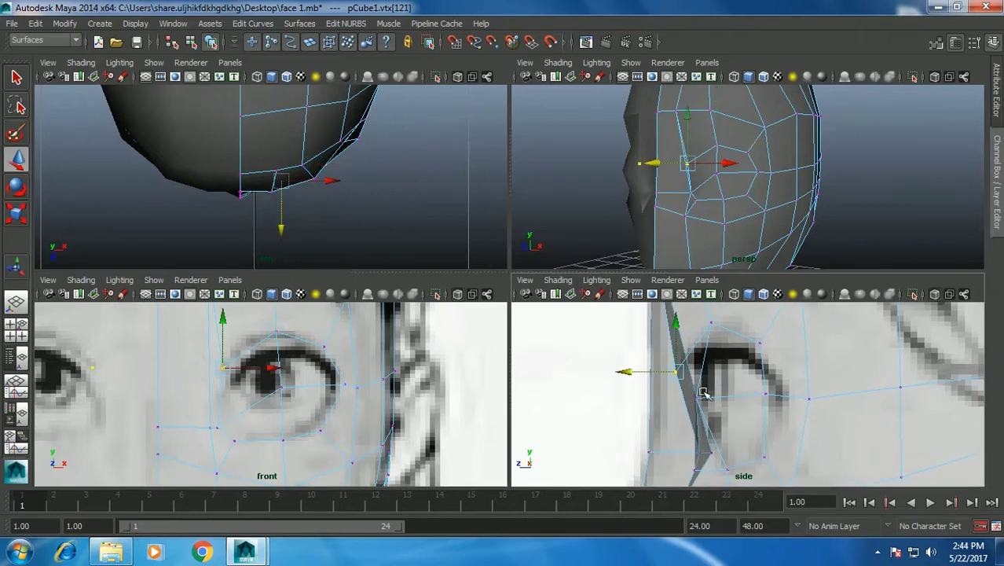
Push the eye vertex deeper along the depth axis and inspect it in perspective.
{"action": "left_click_drag", "start_coordinate": [717, 162], "coordinate": [786, 218], "text": "alt"}
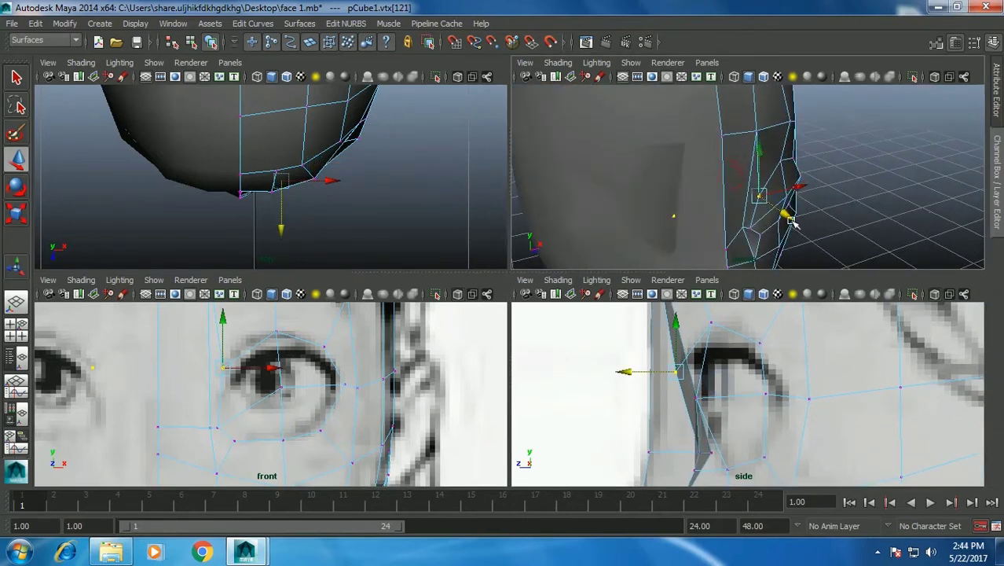
{"action": "mouse_move", "coordinate": [780, 214]}
{"action": "left_mouse_down", "text": "alt"}
{"action": "mouse_move", "coordinate": [735, 176]}
{"action": "mouse_move", "coordinate": [708, 218]}
{"action": "mouse_move", "coordinate": [706, 206]}
{"action": "mouse_move", "coordinate": [761, 120]}
{"action": "left_mouse_up", "text": "alt"}
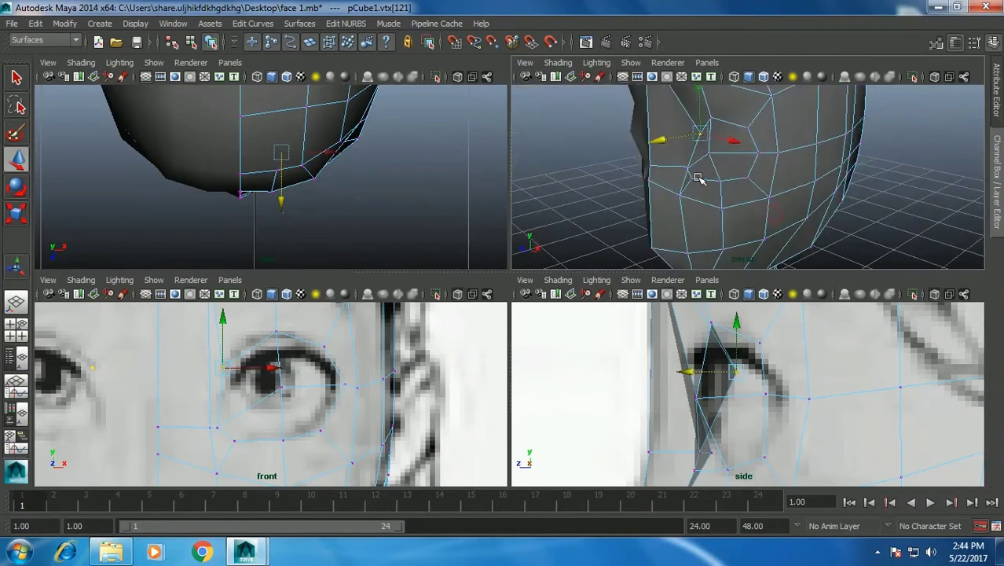
{"action": "mouse_move", "coordinate": [761, 120]}
{"action": "left_mouse_down", "text": "alt"}
{"action": "mouse_move", "coordinate": [701, 132]}
{"action": "mouse_move", "coordinate": [690, 124]}
{"action": "mouse_move", "coordinate": [688, 195]}
{"action": "mouse_move", "coordinate": [741, 227]}
{"action": "left_mouse_up", "text": "alt"}
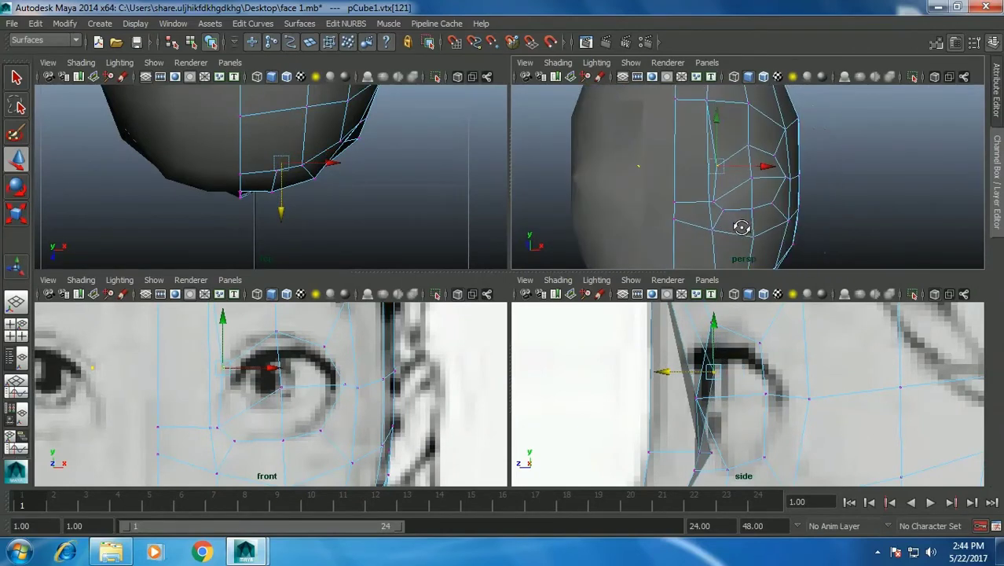
{"action": "left_click", "coordinate": [722, 208]}
{"action": "key", "text": "space"}
{"action": "left_click_drag", "start_coordinate": [515, 280], "coordinate": [549, 315], "text": "alt"}
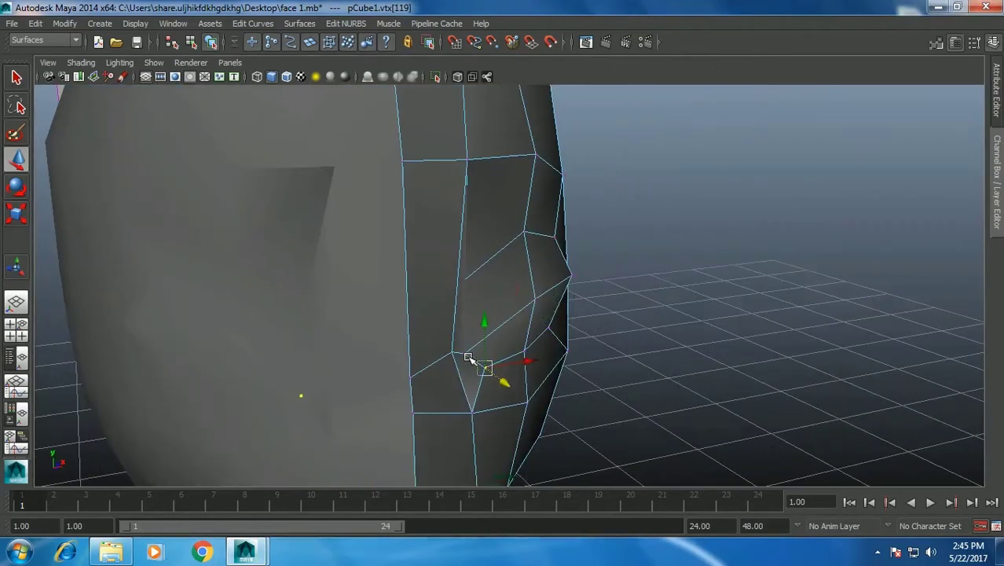
Shift the eye-opening vertices sideways along X in the maximised perspective view.
{"action": "left_click_drag", "start_coordinate": [465, 355], "coordinate": [508, 398], "text": "alt"}
{"action": "left_click", "coordinate": [504, 396], "text": "shift"}
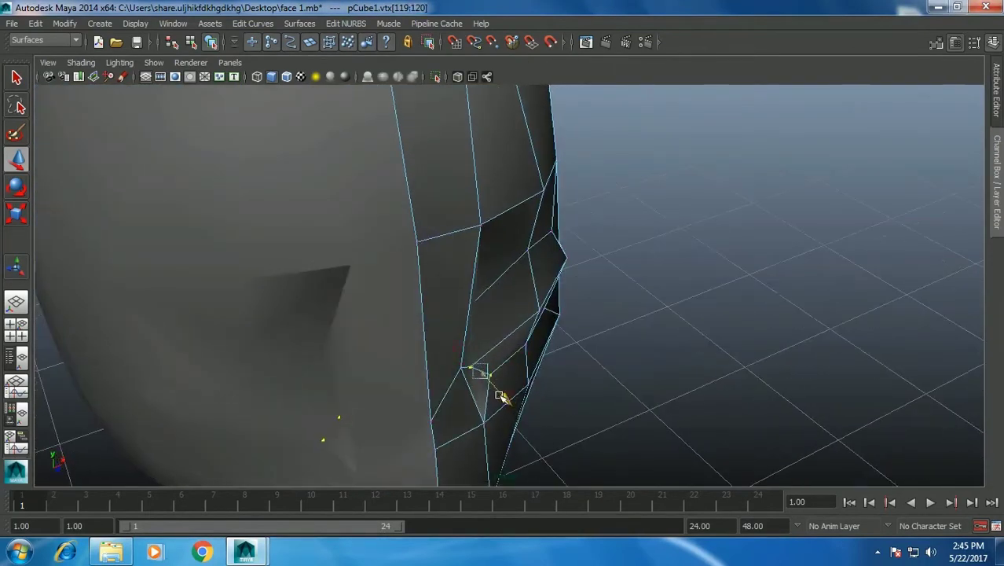
{"action": "left_click", "coordinate": [556, 370]}
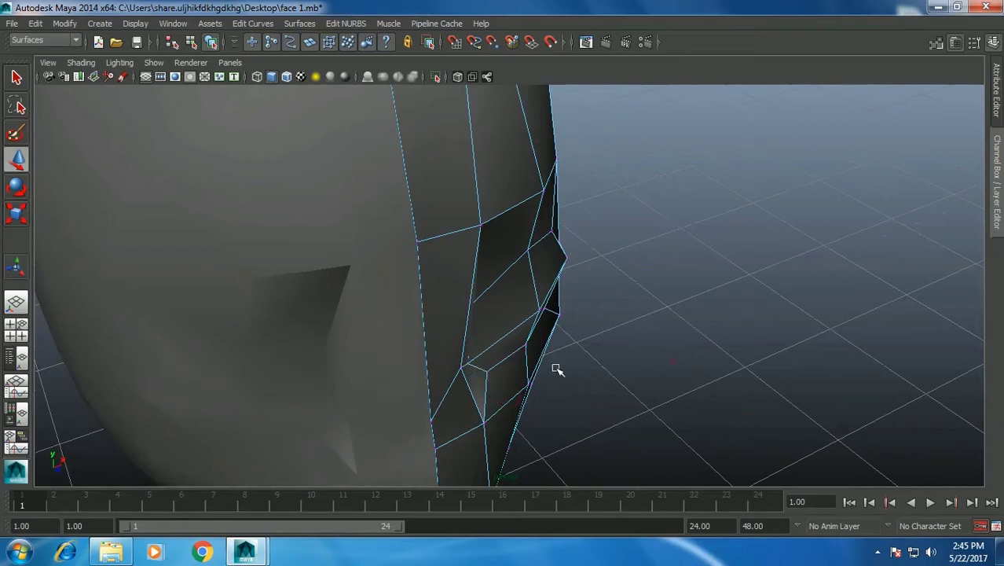
{"action": "left_click", "coordinate": [488, 370]}
{"action": "mouse_move", "coordinate": [488, 371]}
{"action": "left_mouse_down", "text": "alt"}
{"action": "mouse_move", "coordinate": [497, 405]}
{"action": "mouse_move", "coordinate": [466, 383]}
{"action": "mouse_move", "coordinate": [435, 413]}
{"action": "mouse_move", "coordinate": [433, 355]}
{"action": "mouse_move", "coordinate": [419, 333]}
{"action": "left_mouse_up", "text": "alt"}
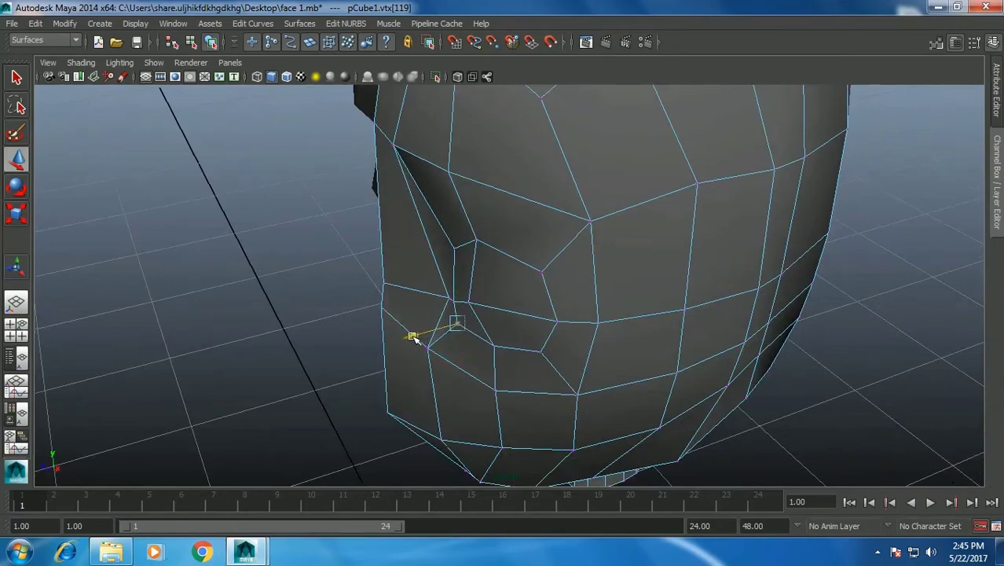
{"action": "mouse_move", "coordinate": [413, 338]}
{"action": "left_mouse_down", "text": "alt"}
{"action": "mouse_move", "coordinate": [545, 341]}
{"action": "mouse_move", "coordinate": [541, 377]}
{"action": "mouse_move", "coordinate": [491, 339]}
{"action": "mouse_move", "coordinate": [485, 321]}
{"action": "left_mouse_up", "text": "alt"}
{"action": "left_click", "coordinate": [453, 251]}
{"action": "mouse_move", "coordinate": [478, 283]}
{"action": "left_mouse_down", "text": "alt"}
{"action": "mouse_move", "coordinate": [505, 265]}
{"action": "mouse_move", "coordinate": [477, 316]}
{"action": "mouse_move", "coordinate": [516, 298]}
{"action": "mouse_move", "coordinate": [492, 294]}
{"action": "mouse_move", "coordinate": [493, 215]}
{"action": "mouse_move", "coordinate": [463, 288]}
{"action": "left_mouse_up", "text": "alt"}
{"action": "mouse_move", "coordinate": [427, 257]}
{"action": "left_mouse_down"}
{"action": "mouse_move", "coordinate": [416, 260]}
{"action": "mouse_move", "coordinate": [512, 233]}
{"action": "mouse_move", "coordinate": [589, 331]}
{"action": "mouse_move", "coordinate": [519, 360]}
{"action": "mouse_move", "coordinate": [466, 348]}
{"action": "mouse_move", "coordinate": [533, 355]}
{"action": "mouse_move", "coordinate": [466, 363]}
{"action": "mouse_move", "coordinate": [511, 353]}
{"action": "left_mouse_up"}
{"action": "left_click", "coordinate": [483, 347]}
In the four-view side view, move the upper eye-rim vertices along Z to trace the sketched eye.
{"action": "key", "text": "space"}
{"action": "mouse_move", "coordinate": [683, 402]}
{"action": "middle_mouse_down", "text": "alt"}
{"action": "mouse_move", "coordinate": [672, 386]}
{"action": "mouse_move", "coordinate": [652, 389]}
{"action": "middle_mouse_up", "text": "alt"}
{"action": "left_click", "coordinate": [740, 378]}
{"action": "scroll", "coordinate": [389, 393], "scroll_direction": "up", "scroll_amount": 1}
{"action": "mouse_move", "coordinate": [694, 377]}
{"action": "middle_mouse_down"}
{"action": "mouse_move", "coordinate": [717, 382]}
{"action": "mouse_move", "coordinate": [718, 398]}
{"action": "mouse_move", "coordinate": [700, 389]}
{"action": "middle_mouse_up"}
{"action": "left_click", "coordinate": [731, 348]}
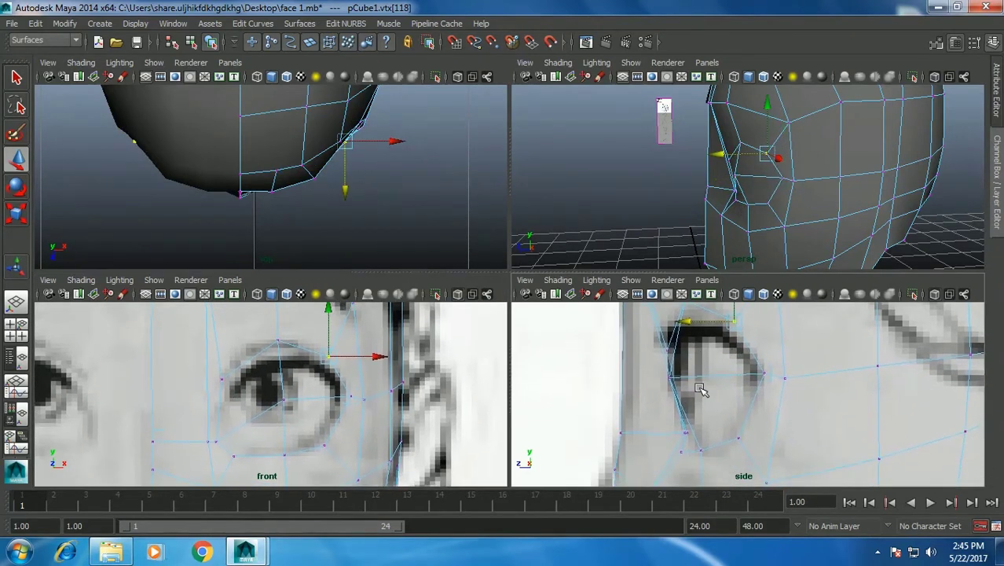
Box-select the eye-rim vertices in the side view and pull them toward the sketched eye's front edge.
{"action": "left_click", "coordinate": [737, 437]}
{"action": "middle_click_drag", "start_coordinate": [742, 438], "coordinate": [684, 451], "text": "alt"}
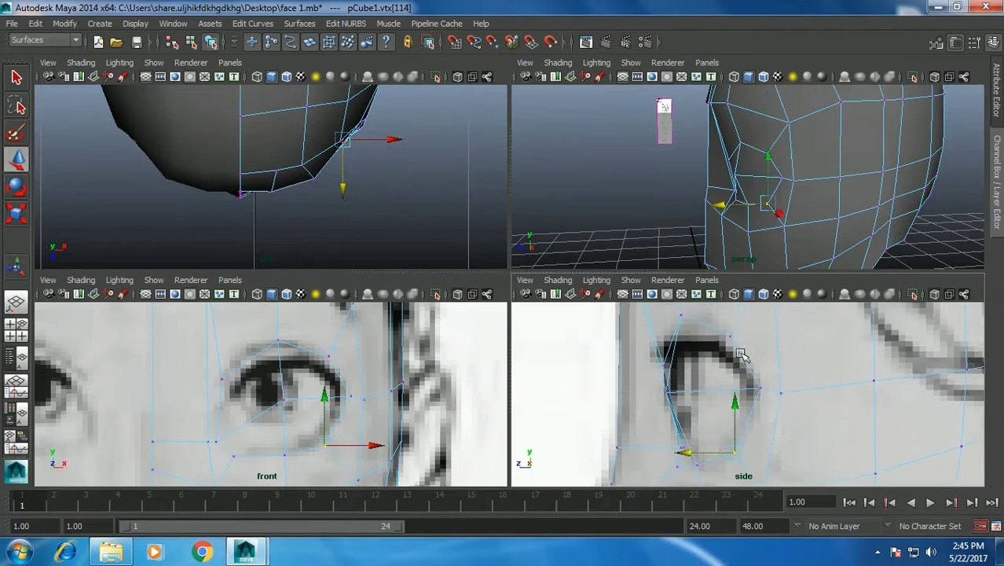
{"action": "key", "text": "ctrl+z"}
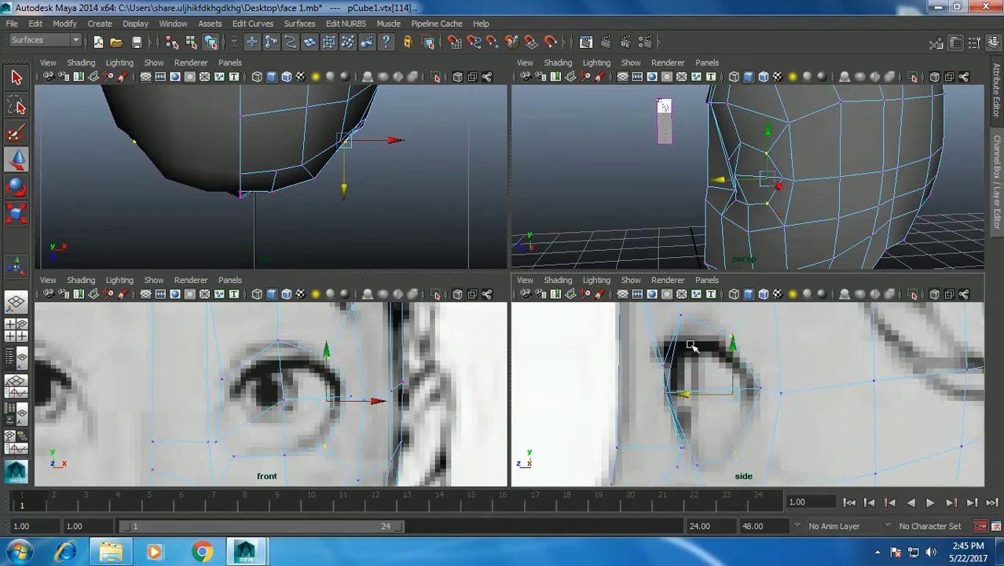
{"action": "mouse_move", "coordinate": [709, 465]}
{"action": "left_mouse_down"}
{"action": "mouse_move", "coordinate": [705, 424]}
{"action": "mouse_move", "coordinate": [708, 477]}
{"action": "mouse_move", "coordinate": [646, 467]}
{"action": "mouse_move", "coordinate": [661, 456]}
{"action": "left_mouse_up"}
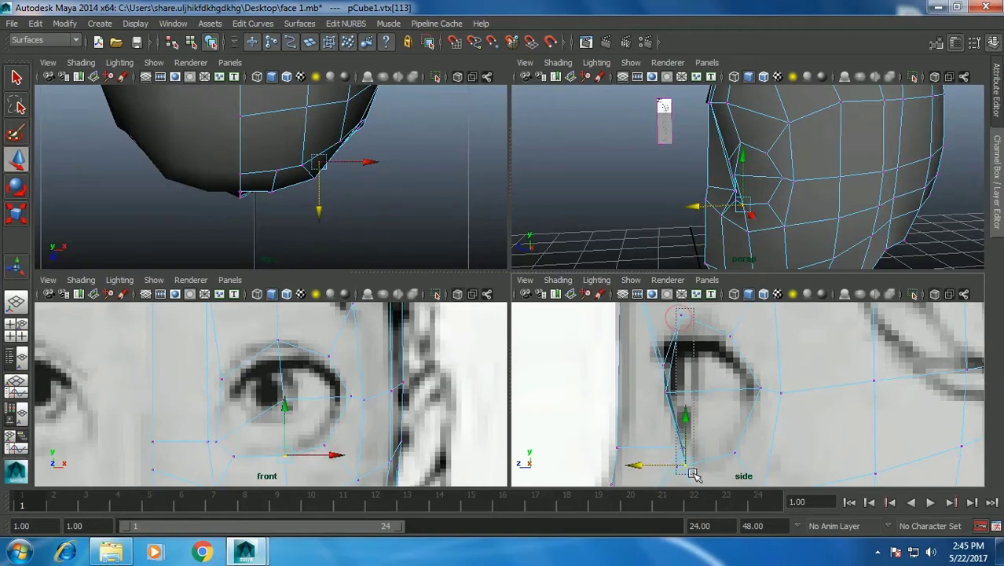
{"action": "left_click", "coordinate": [685, 362]}
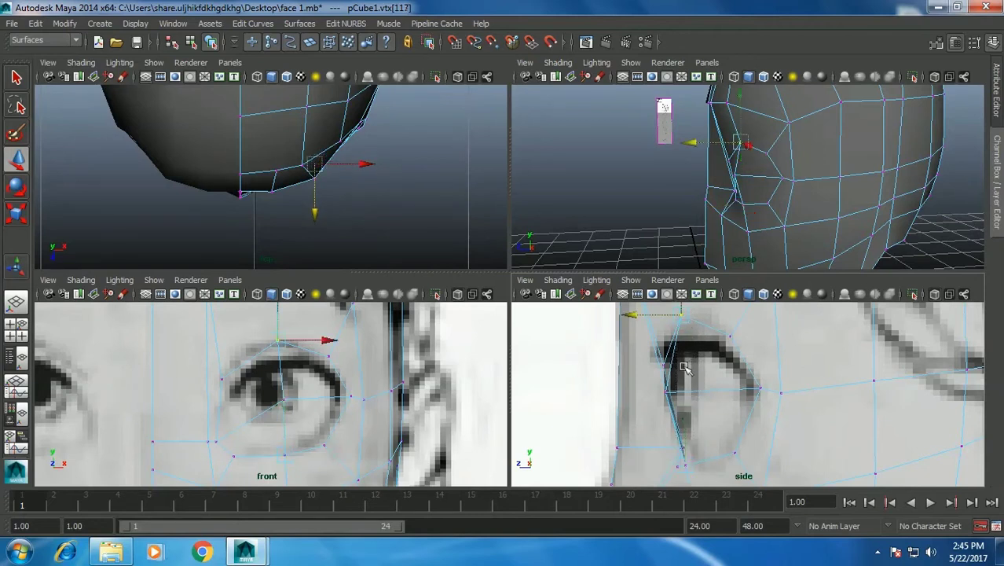
Move the lower-left eye vertex into place against the front sketch.
{"action": "left_click_drag", "start_coordinate": [217, 364], "coordinate": [238, 463]}
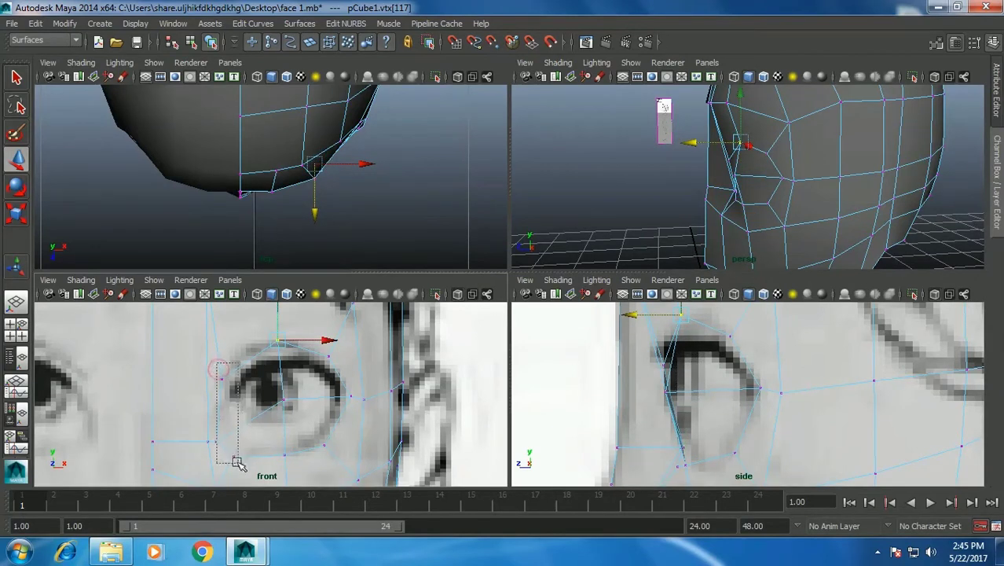
{"action": "mouse_move", "coordinate": [238, 464]}
{"action": "left_mouse_down"}
{"action": "mouse_move", "coordinate": [288, 422]}
{"action": "mouse_move", "coordinate": [231, 464]}
{"action": "mouse_move", "coordinate": [250, 468]}
{"action": "left_mouse_up"}
{"action": "left_click", "coordinate": [231, 405]}
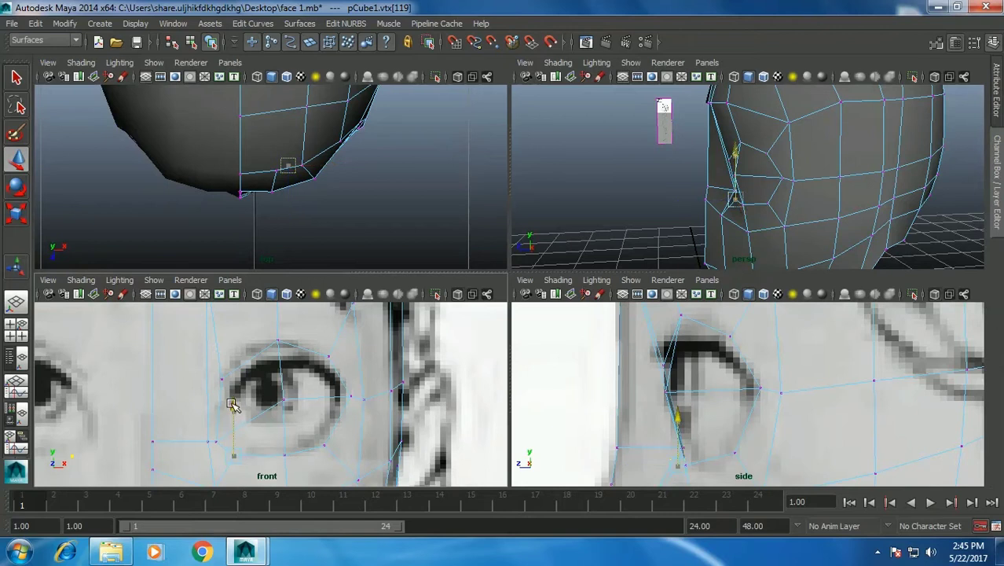
{"action": "left_click_drag", "start_coordinate": [231, 405], "coordinate": [236, 442]}
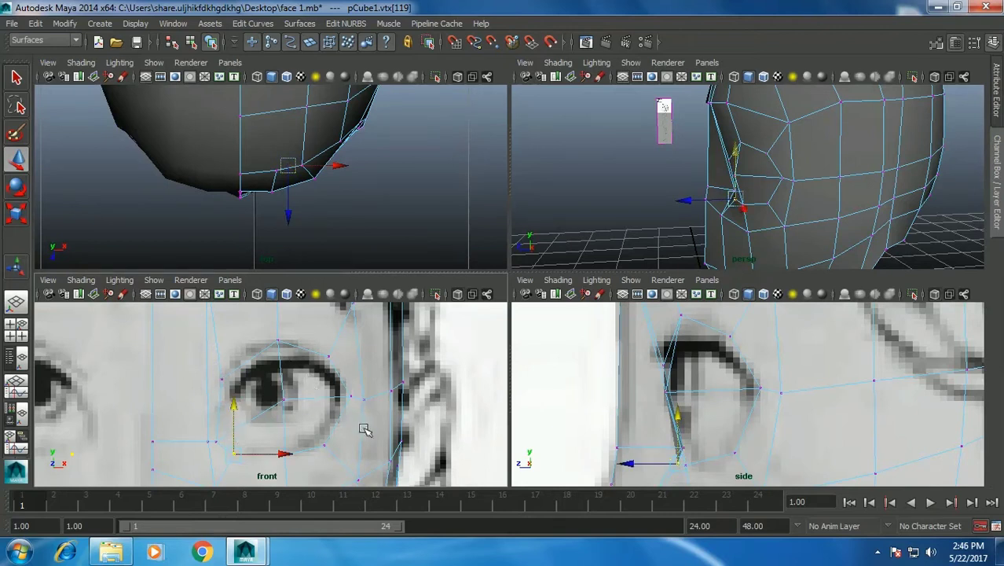
{"action": "middle_click_drag", "start_coordinate": [322, 422], "coordinate": [329, 405], "text": "alt"}
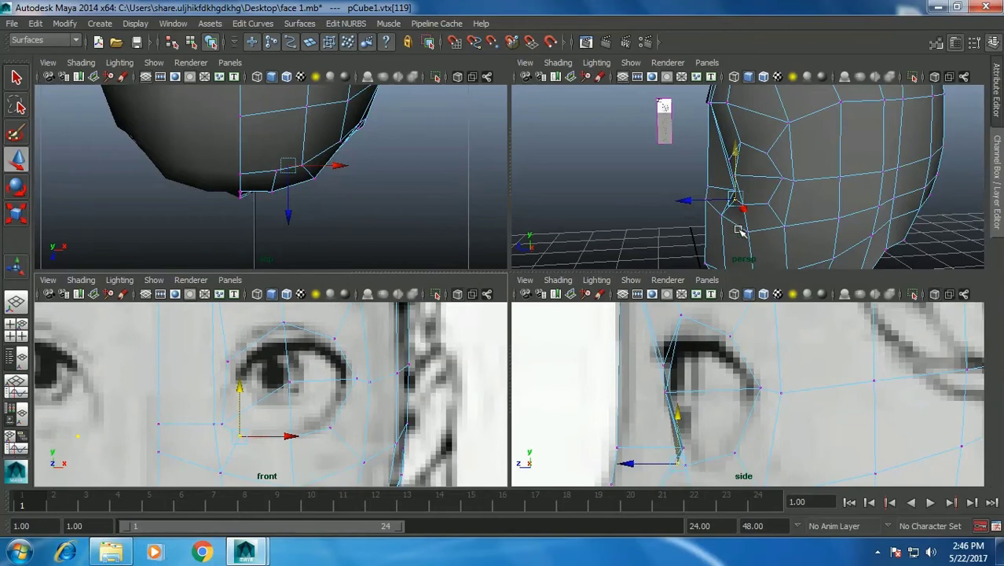
Check the eye in the enlarged perspective view, then select the eye-corner vertex in the side view.
{"action": "key", "text": "space"}
{"action": "mouse_move", "coordinate": [544, 307]}
{"action": "left_mouse_down", "text": "alt"}
{"action": "mouse_move", "coordinate": [672, 360]}
{"action": "mouse_move", "coordinate": [683, 376]}
{"action": "mouse_move", "coordinate": [634, 312]}
{"action": "mouse_move", "coordinate": [513, 305]}
{"action": "mouse_move", "coordinate": [581, 253]}
{"action": "mouse_move", "coordinate": [599, 210]}
{"action": "mouse_move", "coordinate": [630, 217]}
{"action": "mouse_move", "coordinate": [660, 246]}
{"action": "mouse_move", "coordinate": [576, 314]}
{"action": "mouse_move", "coordinate": [547, 323]}
{"action": "mouse_move", "coordinate": [550, 352]}
{"action": "mouse_move", "coordinate": [536, 336]}
{"action": "left_mouse_up", "text": "alt"}
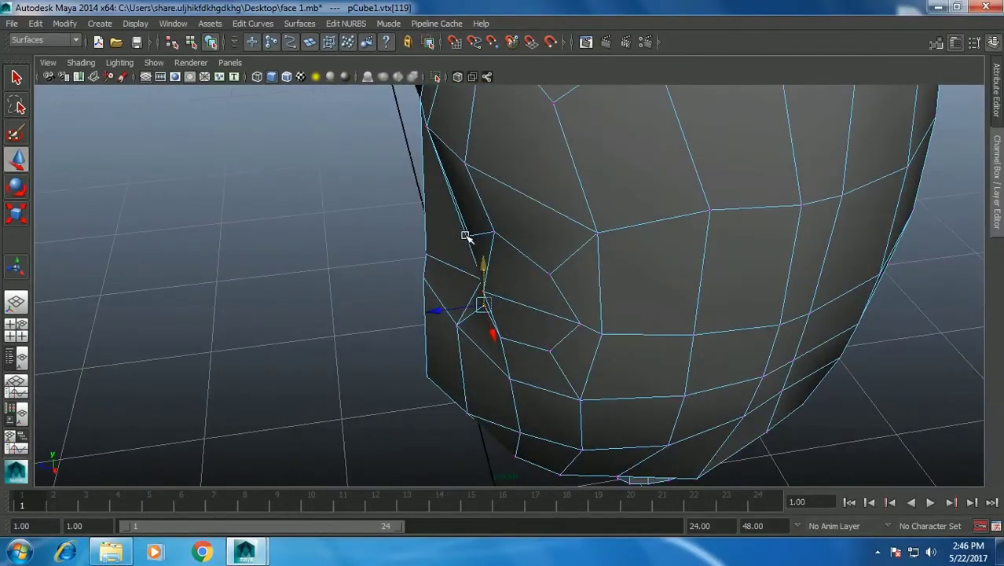
{"action": "left_click", "coordinate": [466, 235]}
{"action": "key", "text": "space"}
{"action": "left_click", "coordinate": [662, 363]}
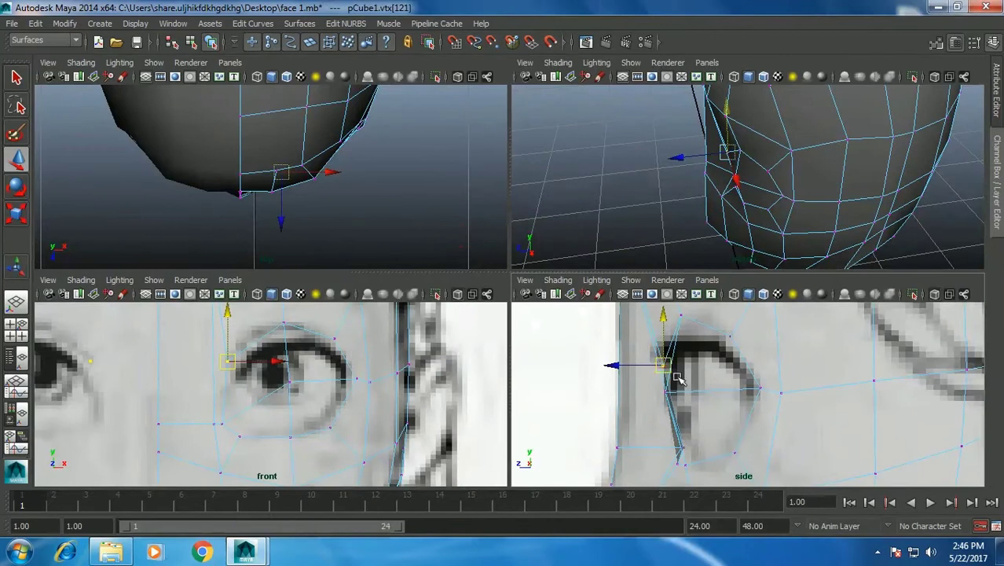
{"action": "middle_click_drag", "start_coordinate": [668, 371], "coordinate": [687, 391], "text": "alt"}
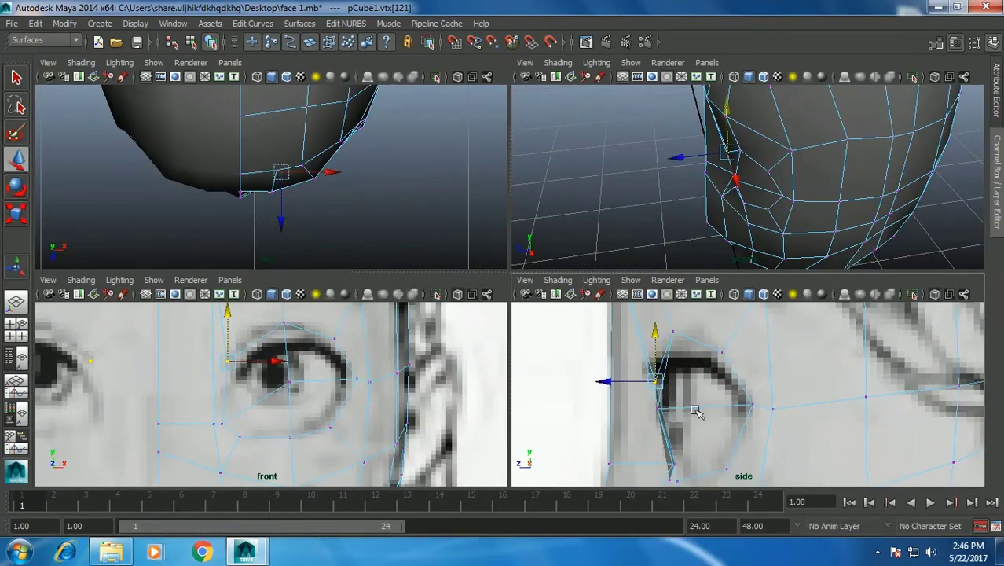
{"action": "key", "text": "space"}
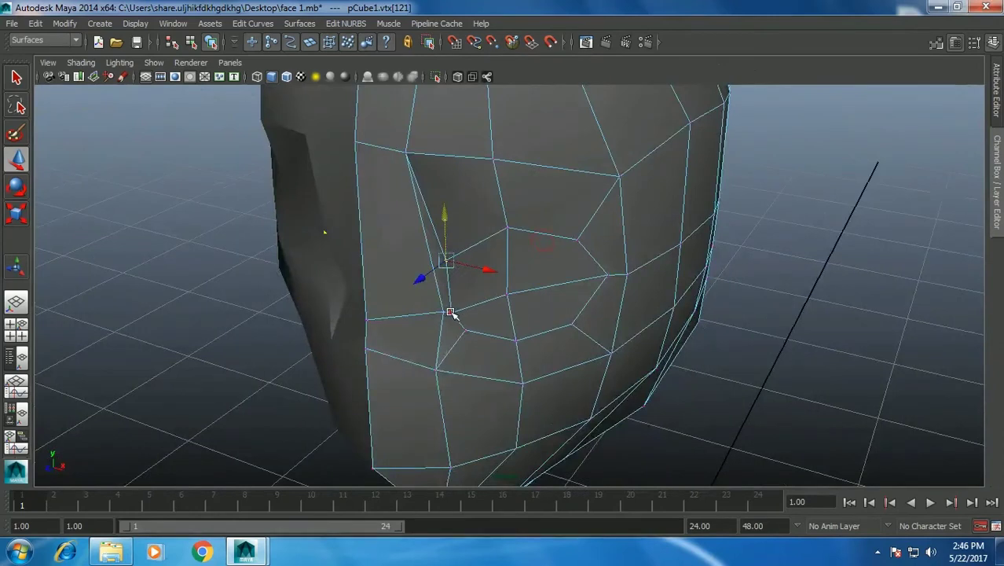
{"action": "left_click", "coordinate": [464, 328], "text": "shift"}
{"action": "left_click_drag", "start_coordinate": [464, 328], "coordinate": [510, 370], "text": "alt"}
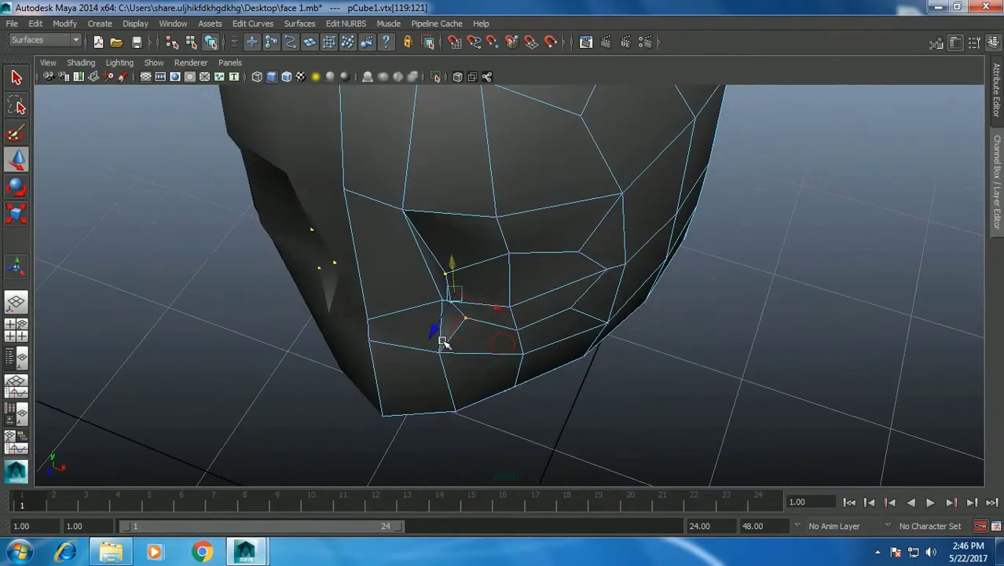
{"action": "mouse_move", "coordinate": [494, 323]}
{"action": "left_mouse_down", "text": "alt"}
{"action": "mouse_move", "coordinate": [482, 206]}
{"action": "mouse_move", "coordinate": [508, 298]}
{"action": "mouse_move", "coordinate": [555, 286]}
{"action": "mouse_move", "coordinate": [434, 274]}
{"action": "mouse_move", "coordinate": [512, 293]}
{"action": "mouse_move", "coordinate": [589, 289]}
{"action": "mouse_move", "coordinate": [446, 299]}
{"action": "mouse_move", "coordinate": [611, 308]}
{"action": "mouse_move", "coordinate": [617, 323]}
{"action": "mouse_move", "coordinate": [648, 312]}
{"action": "mouse_move", "coordinate": [665, 290]}
{"action": "mouse_move", "coordinate": [441, 285]}
{"action": "mouse_move", "coordinate": [506, 353]}
{"action": "mouse_move", "coordinate": [414, 298]}
{"action": "mouse_move", "coordinate": [677, 284]}
{"action": "mouse_move", "coordinate": [571, 184]}
{"action": "mouse_move", "coordinate": [554, 330]}
{"action": "mouse_move", "coordinate": [562, 354]}
{"action": "mouse_move", "coordinate": [566, 273]}
{"action": "mouse_move", "coordinate": [532, 263]}
{"action": "mouse_move", "coordinate": [592, 257]}
{"action": "mouse_move", "coordinate": [568, 269]}
{"action": "mouse_move", "coordinate": [574, 287]}
{"action": "mouse_move", "coordinate": [547, 284]}
{"action": "mouse_move", "coordinate": [596, 283]}
{"action": "mouse_move", "coordinate": [538, 255]}
{"action": "mouse_move", "coordinate": [474, 305]}
{"action": "mouse_move", "coordinate": [571, 336]}
{"action": "mouse_move", "coordinate": [489, 319]}
{"action": "mouse_move", "coordinate": [434, 339]}
{"action": "mouse_move", "coordinate": [459, 291]}
{"action": "mouse_move", "coordinate": [448, 258]}
{"action": "left_mouse_up", "text": "alt"}
{"action": "left_click", "coordinate": [514, 309]}
Pull a lower-jaw vertex slightly downward to reshape the chin.
{"action": "left_click", "coordinate": [479, 299]}
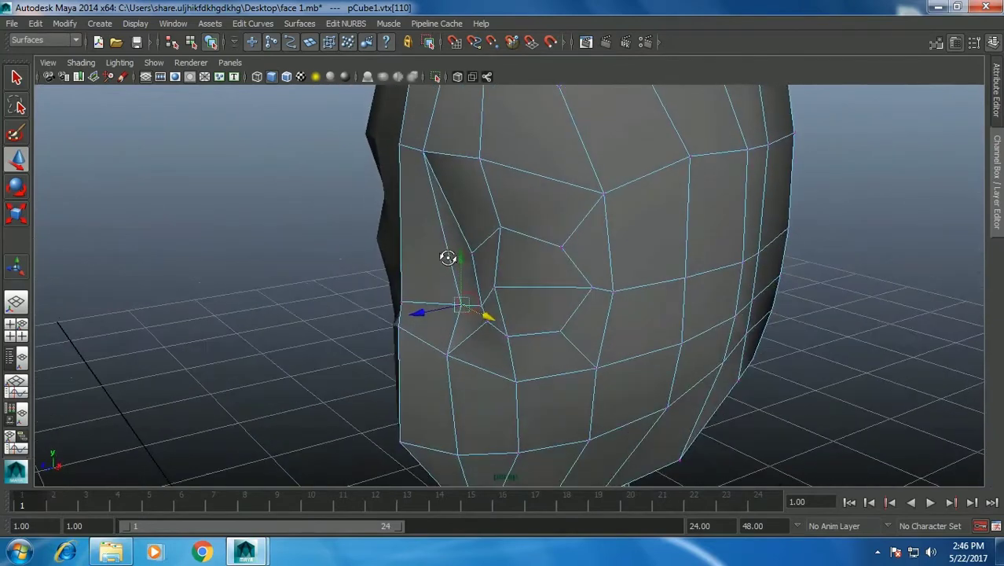
{"action": "mouse_move", "coordinate": [442, 306]}
{"action": "left_mouse_down", "text": "alt"}
{"action": "mouse_move", "coordinate": [416, 315]}
{"action": "mouse_move", "coordinate": [455, 357]}
{"action": "left_mouse_up", "text": "alt"}
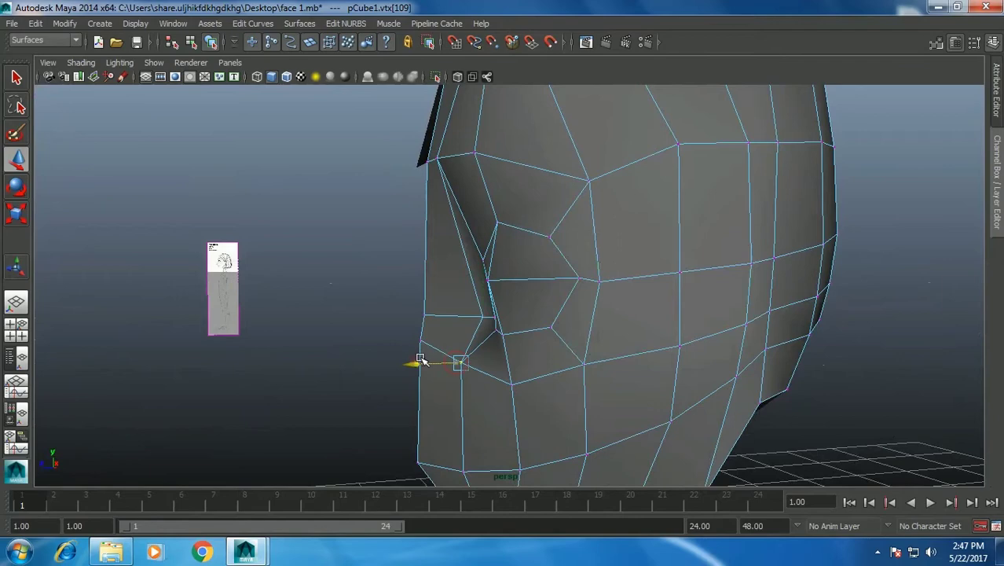
{"action": "mouse_move", "coordinate": [424, 360]}
{"action": "left_mouse_down", "text": "alt"}
{"action": "mouse_move", "coordinate": [469, 405]}
{"action": "mouse_move", "coordinate": [489, 366]}
{"action": "mouse_move", "coordinate": [442, 359]}
{"action": "mouse_move", "coordinate": [482, 341]}
{"action": "mouse_move", "coordinate": [529, 399]}
{"action": "mouse_move", "coordinate": [597, 419]}
{"action": "left_mouse_up", "text": "alt"}
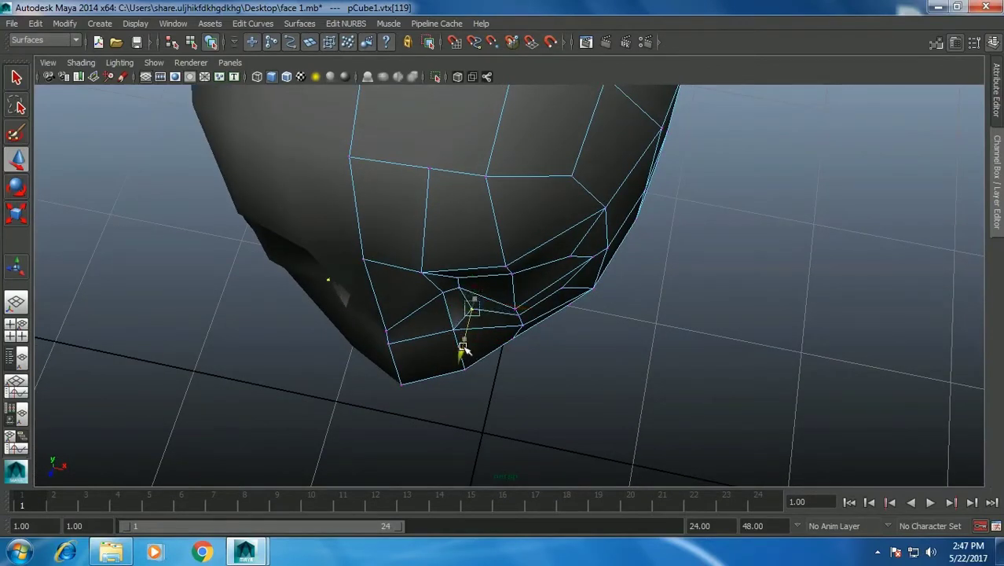
{"action": "left_click", "coordinate": [562, 292]}
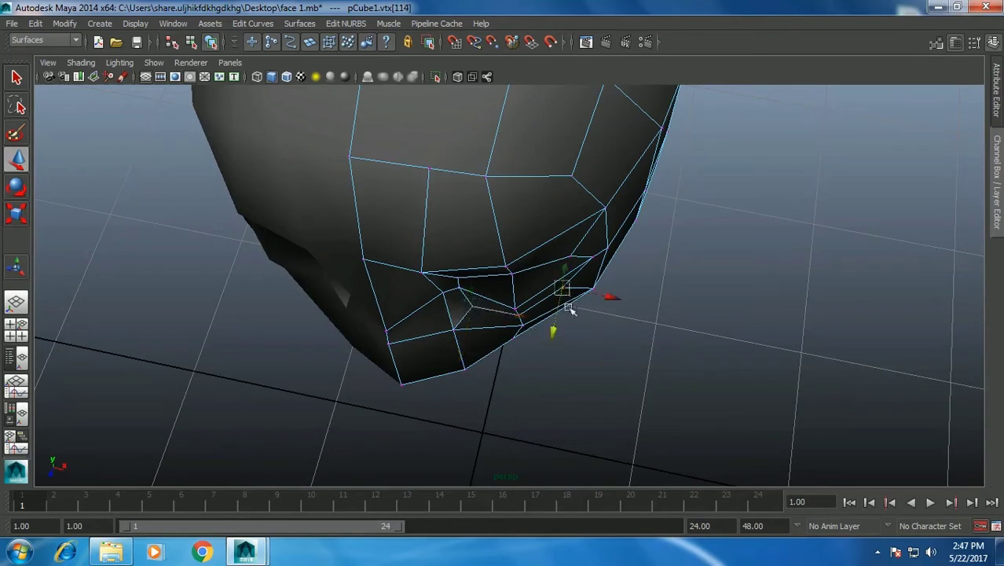
{"action": "left_click_drag", "start_coordinate": [553, 328], "coordinate": [552, 331]}
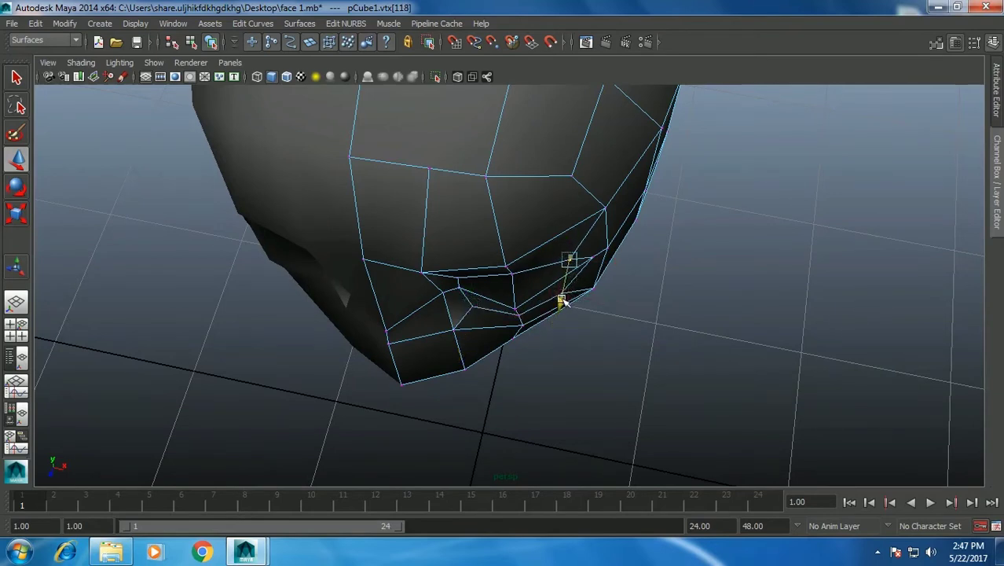
{"action": "left_click_drag", "start_coordinate": [562, 302], "coordinate": [518, 275], "text": "alt"}
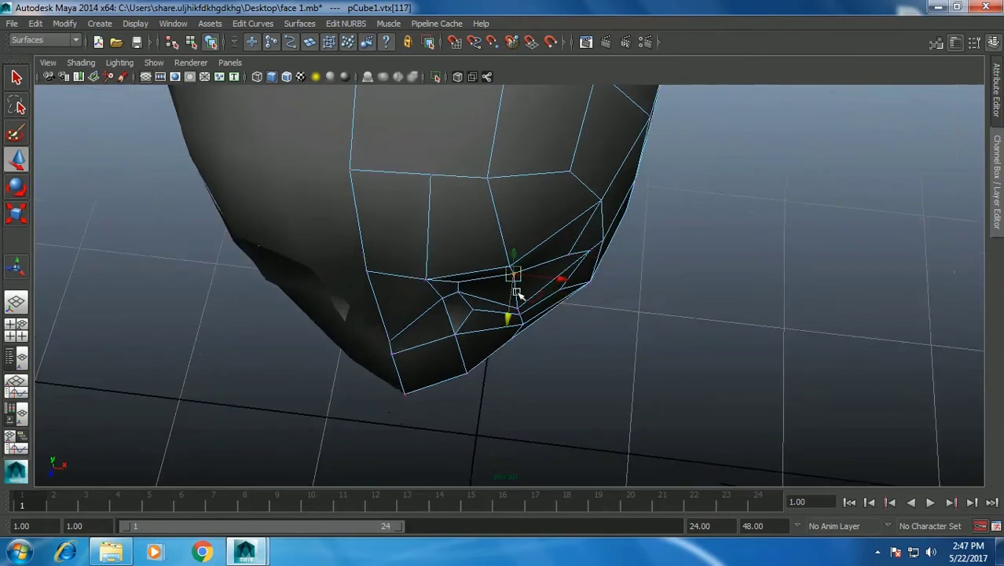
{"action": "mouse_move", "coordinate": [508, 320]}
{"action": "left_mouse_down", "text": "alt"}
{"action": "mouse_move", "coordinate": [480, 299]}
{"action": "mouse_move", "coordinate": [513, 293]}
{"action": "mouse_move", "coordinate": [377, 284]}
{"action": "mouse_move", "coordinate": [573, 274]}
{"action": "mouse_move", "coordinate": [448, 285]}
{"action": "mouse_move", "coordinate": [535, 275]}
{"action": "mouse_move", "coordinate": [466, 276]}
{"action": "mouse_move", "coordinate": [532, 296]}
{"action": "mouse_move", "coordinate": [522, 294]}
{"action": "mouse_move", "coordinate": [532, 306]}
{"action": "mouse_move", "coordinate": [542, 295]}
{"action": "mouse_move", "coordinate": [457, 364]}
{"action": "mouse_move", "coordinate": [699, 360]}
{"action": "mouse_move", "coordinate": [626, 372]}
{"action": "mouse_move", "coordinate": [469, 321]}
{"action": "left_mouse_up", "text": "alt"}
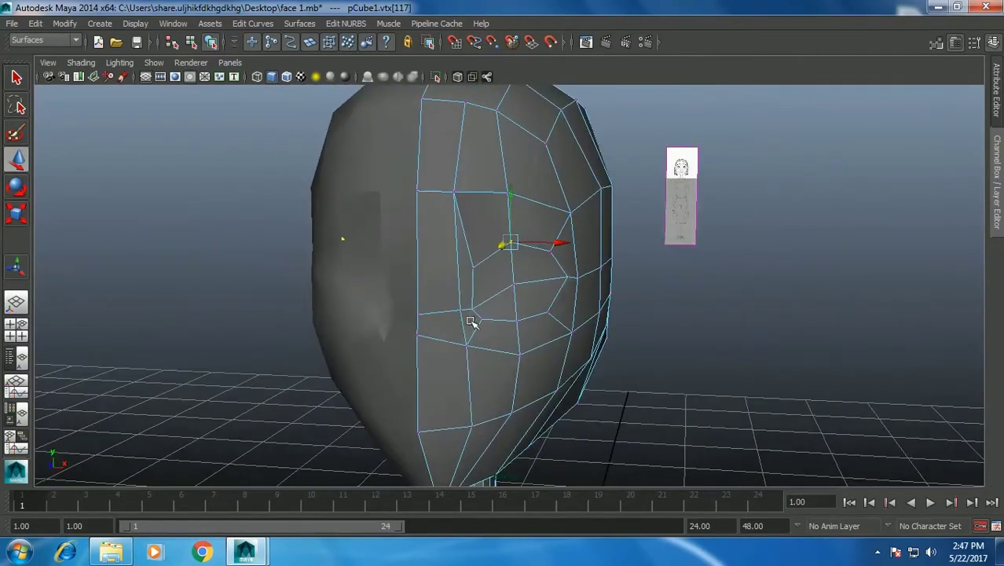
Select the vertices beside the eye and return to four views, centring the side view on the eye.
{"action": "left_click", "coordinate": [470, 308]}
{"action": "left_click", "coordinate": [567, 278]}
{"action": "key", "text": "space"}
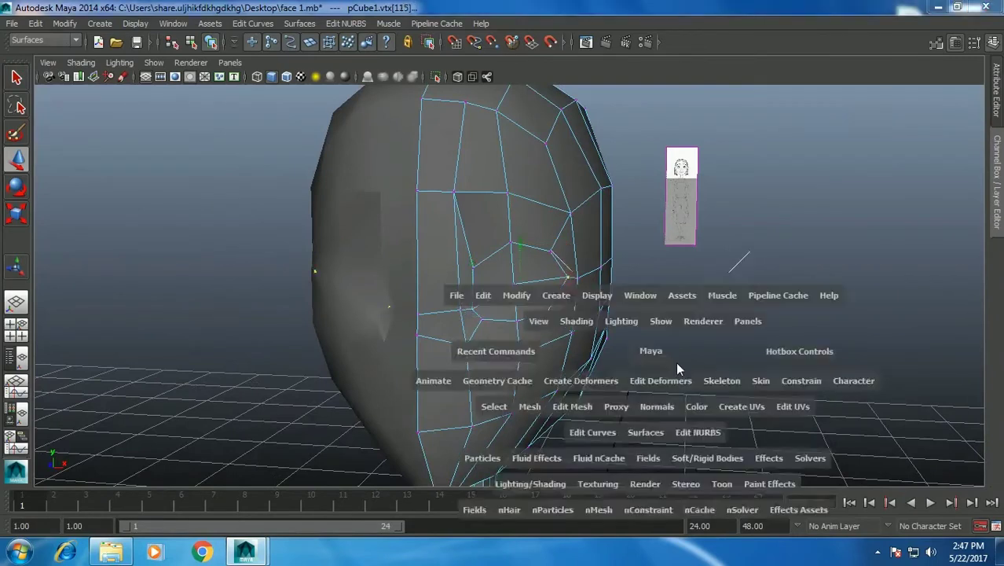
{"action": "mouse_move", "coordinate": [789, 409]}
{"action": "middle_mouse_down", "text": "alt"}
{"action": "mouse_move", "coordinate": [740, 410]}
{"action": "mouse_move", "coordinate": [750, 387]}
{"action": "middle_mouse_up", "text": "alt"}
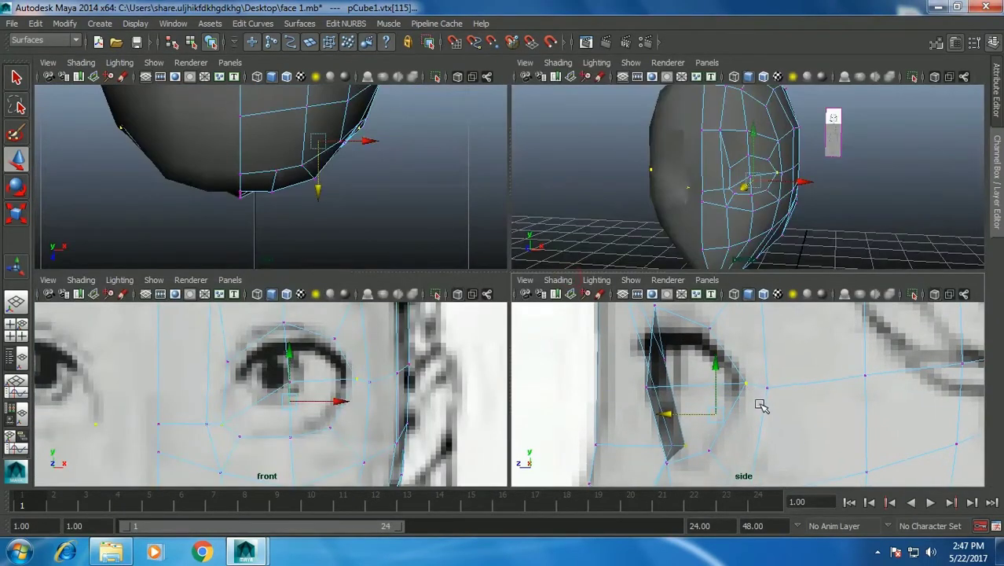
Select the lower eye vertices and raise the outer eye vertex onto the sketched eye outline.
{"action": "mouse_move", "coordinate": [722, 424]}
{"action": "middle_mouse_down", "text": "alt"}
{"action": "mouse_move", "coordinate": [729, 433]}
{"action": "mouse_move", "coordinate": [731, 393]}
{"action": "middle_mouse_up", "text": "alt"}
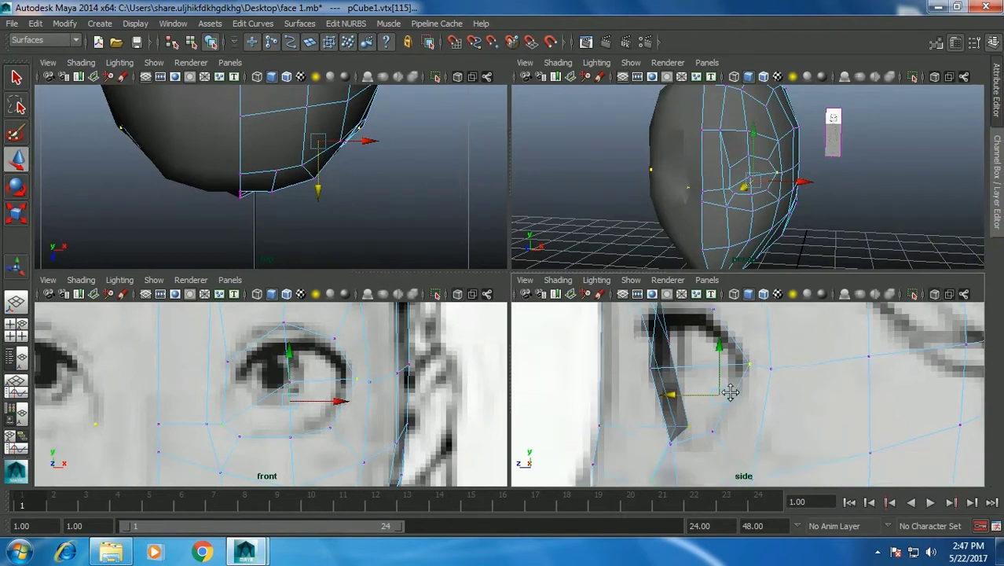
{"action": "left_click", "coordinate": [704, 421]}
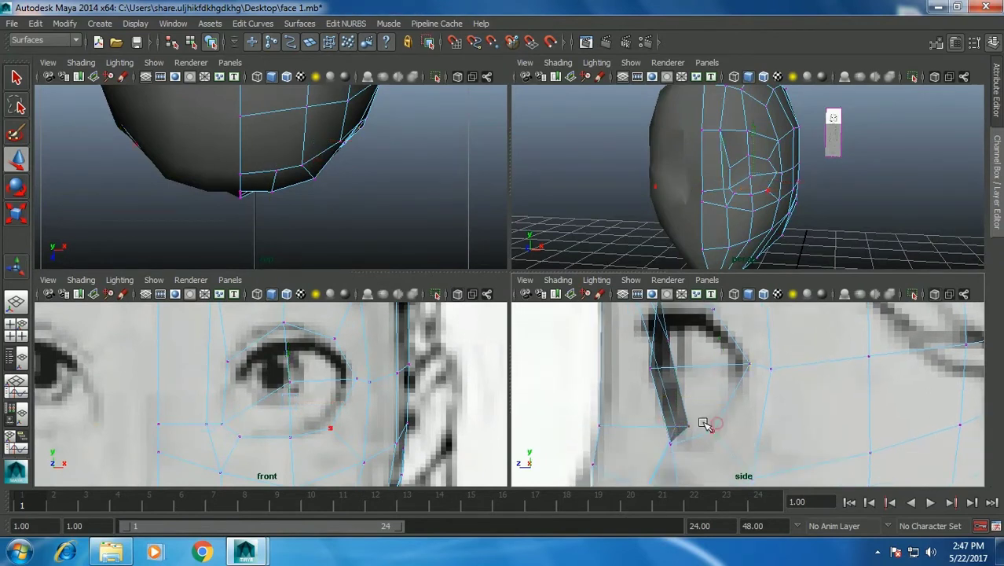
{"action": "left_click", "coordinate": [713, 424]}
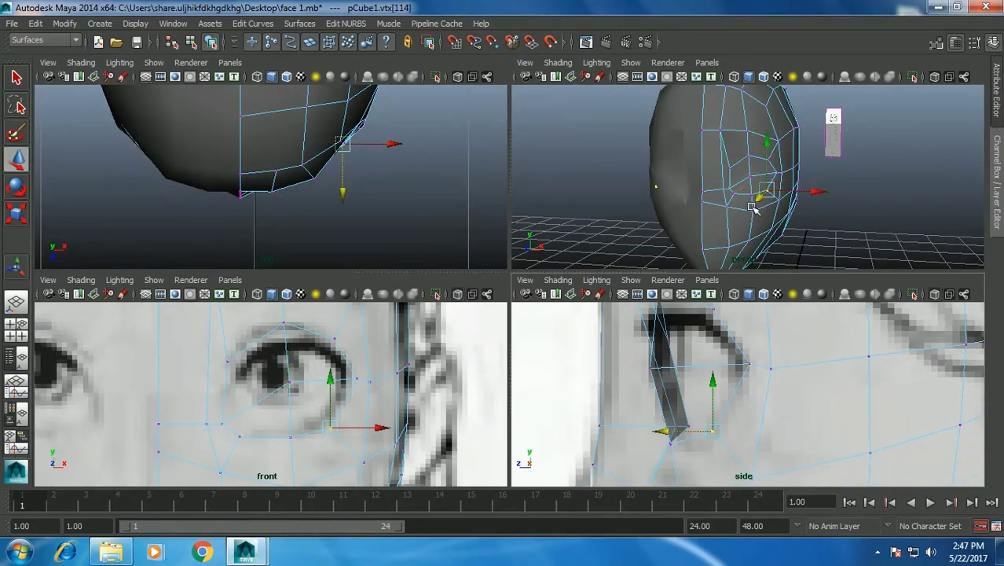
{"action": "key", "text": "space"}
{"action": "scroll", "coordinate": [532, 329], "scroll_direction": "up", "scroll_amount": 2}
{"action": "left_click", "coordinate": [518, 328]}
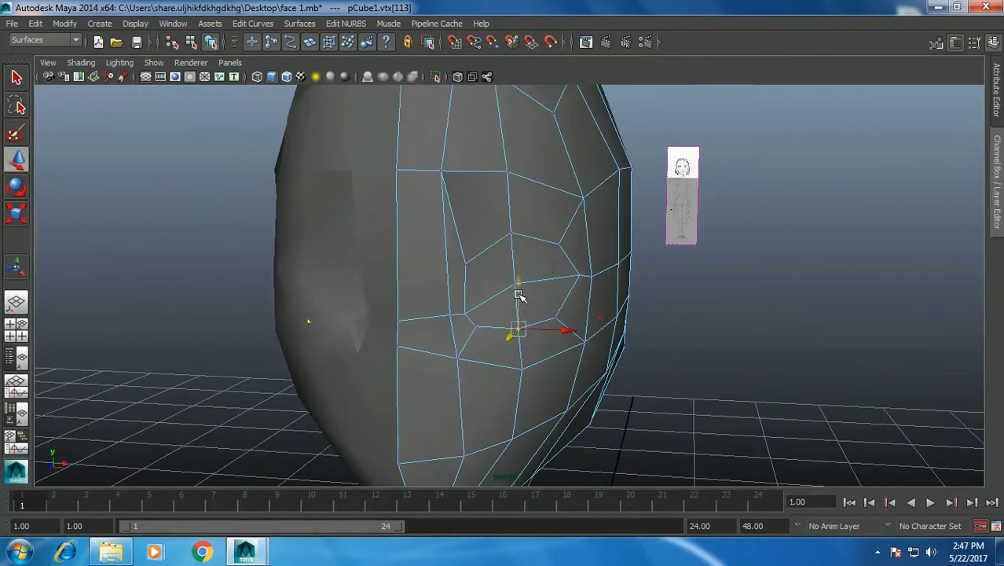
{"action": "key", "text": "space"}
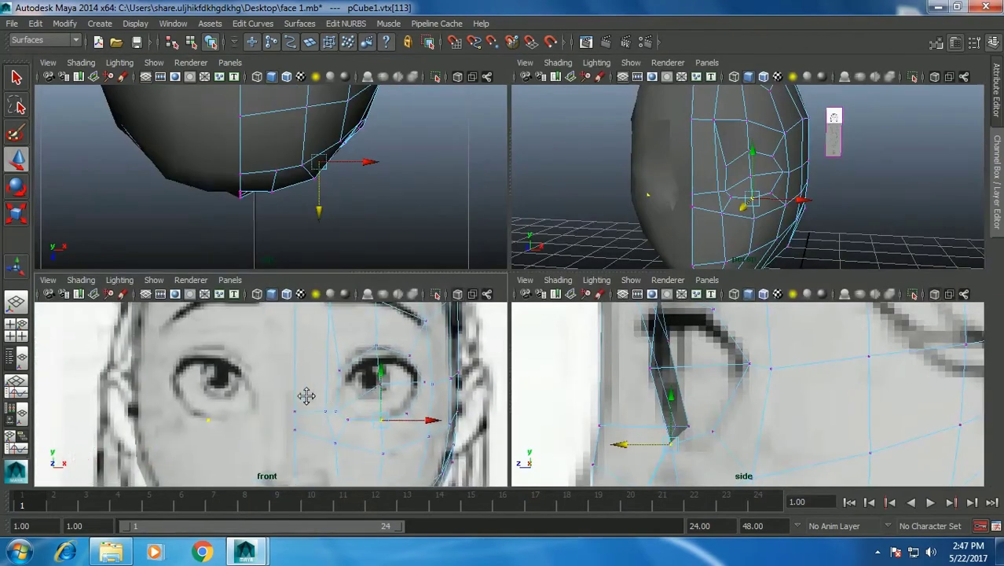
{"action": "left_click_drag", "start_coordinate": [769, 191], "coordinate": [777, 207], "text": "alt"}
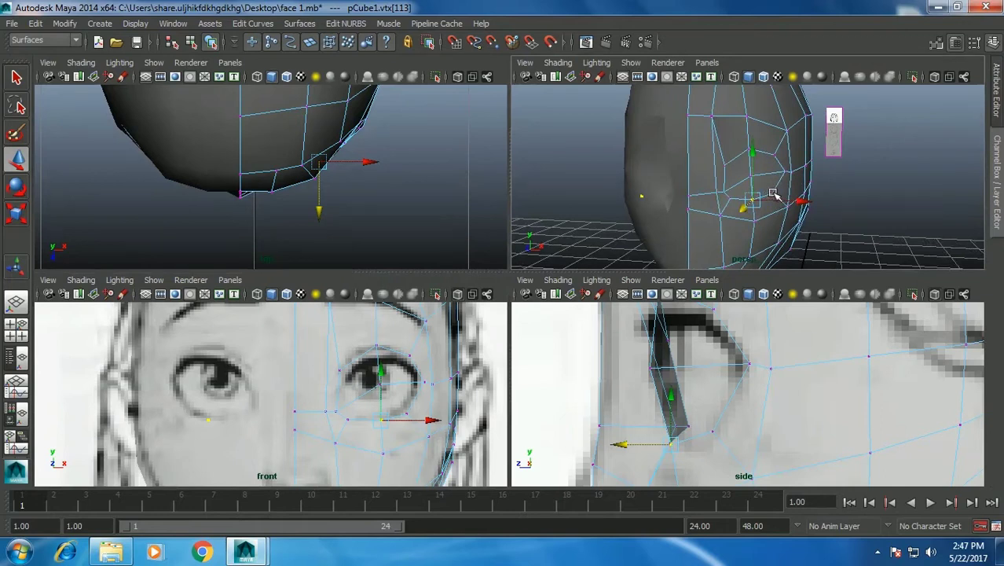
{"action": "left_click", "coordinate": [773, 195]}
{"action": "left_click_drag", "start_coordinate": [404, 367], "coordinate": [406, 360]}
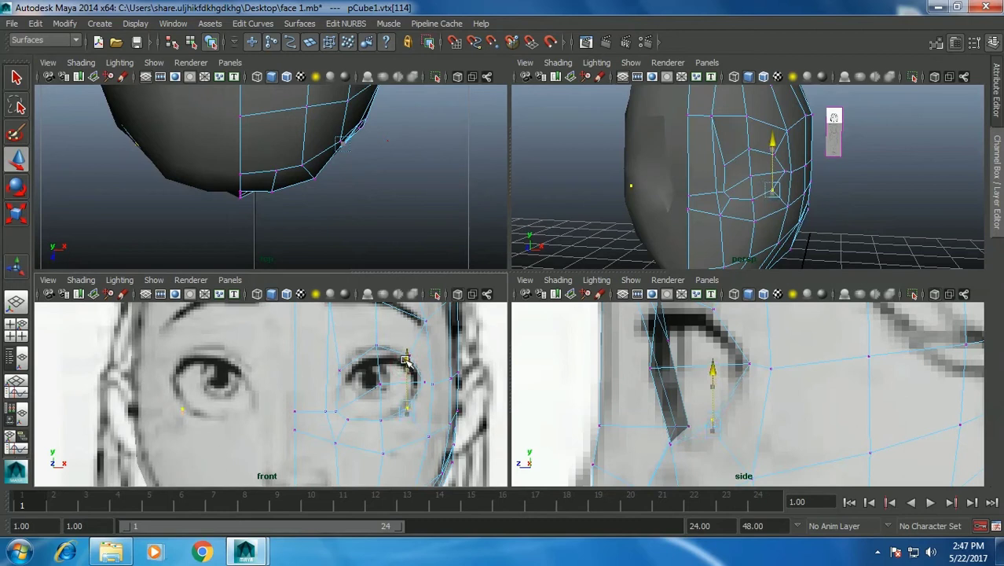
Raise the upper and inner eye vertices to the lid line on the front sketch.
{"action": "left_click", "coordinate": [331, 365]}
{"action": "left_click", "coordinate": [378, 346]}
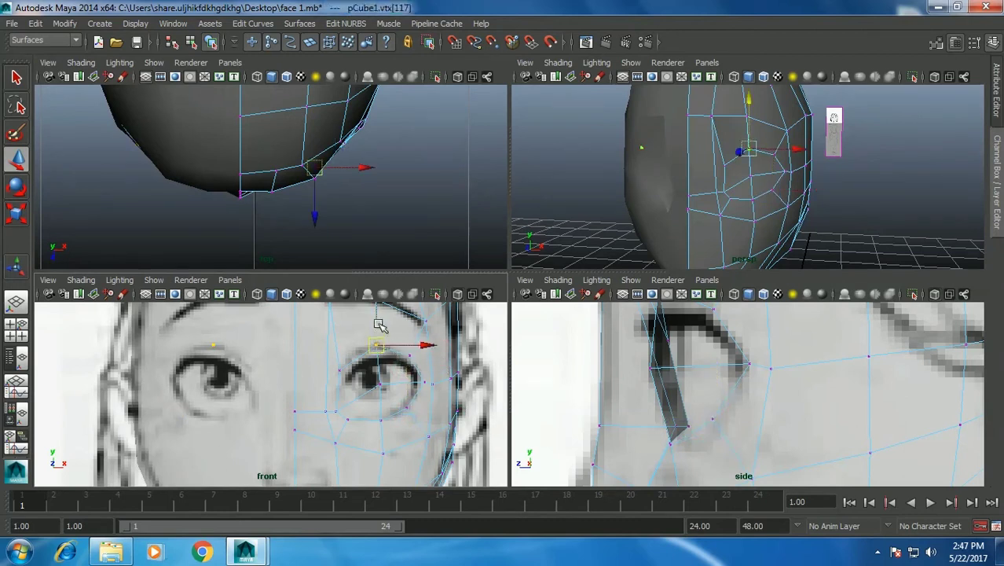
{"action": "left_click_drag", "start_coordinate": [379, 328], "coordinate": [376, 316]}
{"action": "left_click", "coordinate": [341, 366]}
{"action": "left_click_drag", "start_coordinate": [341, 365], "coordinate": [344, 347]}
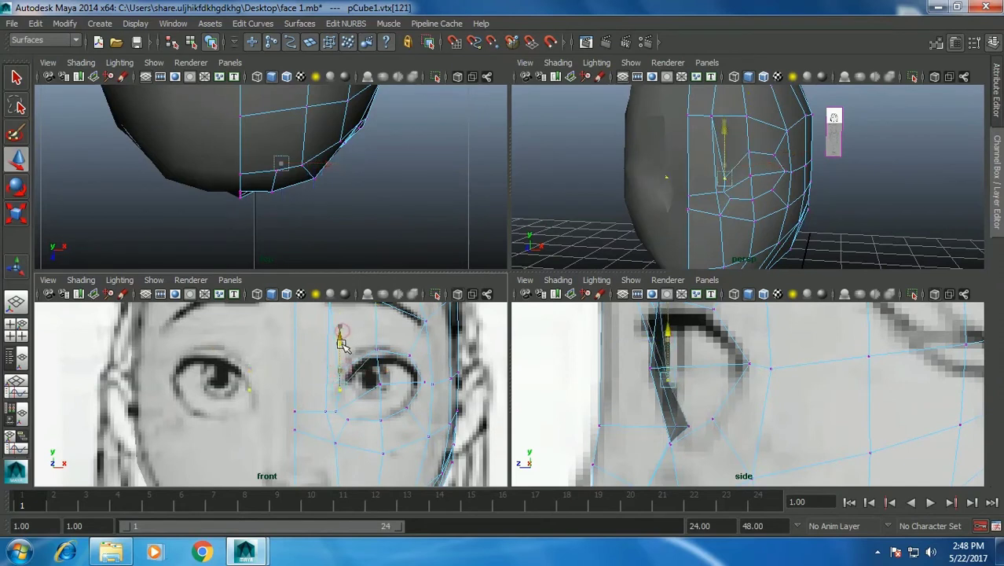
{"action": "left_click_drag", "start_coordinate": [344, 346], "coordinate": [351, 363]}
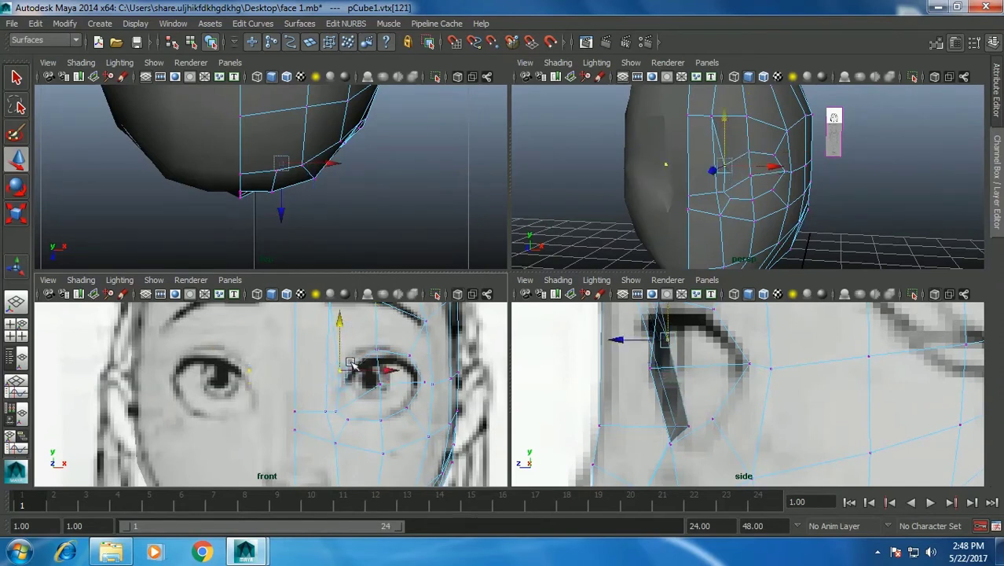
{"action": "left_click_drag", "start_coordinate": [340, 321], "coordinate": [341, 325]}
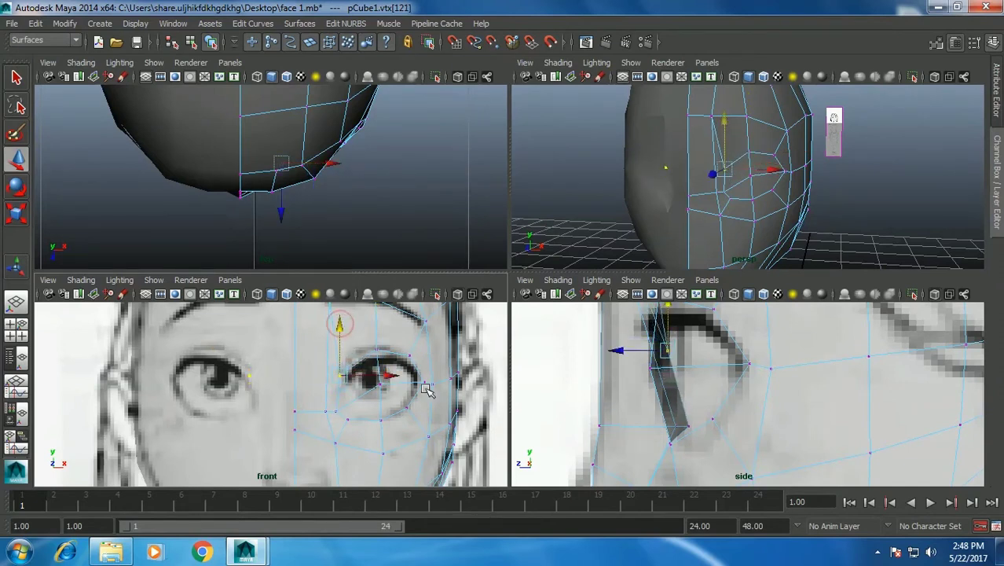
{"action": "scroll", "coordinate": [431, 393], "scroll_direction": "down", "scroll_amount": 2}
{"action": "middle_click_drag", "start_coordinate": [409, 409], "coordinate": [406, 377], "text": "alt"}
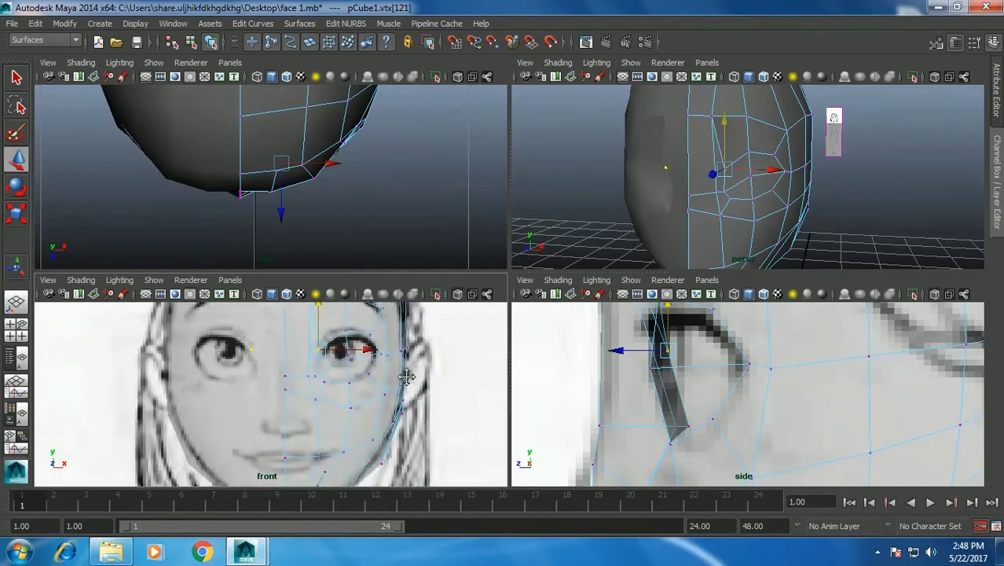
{"action": "mouse_move", "coordinate": [729, 202]}
{"action": "left_mouse_down", "text": "alt"}
{"action": "mouse_move", "coordinate": [719, 169]}
{"action": "mouse_move", "coordinate": [754, 182]}
{"action": "left_mouse_up", "text": "alt"}
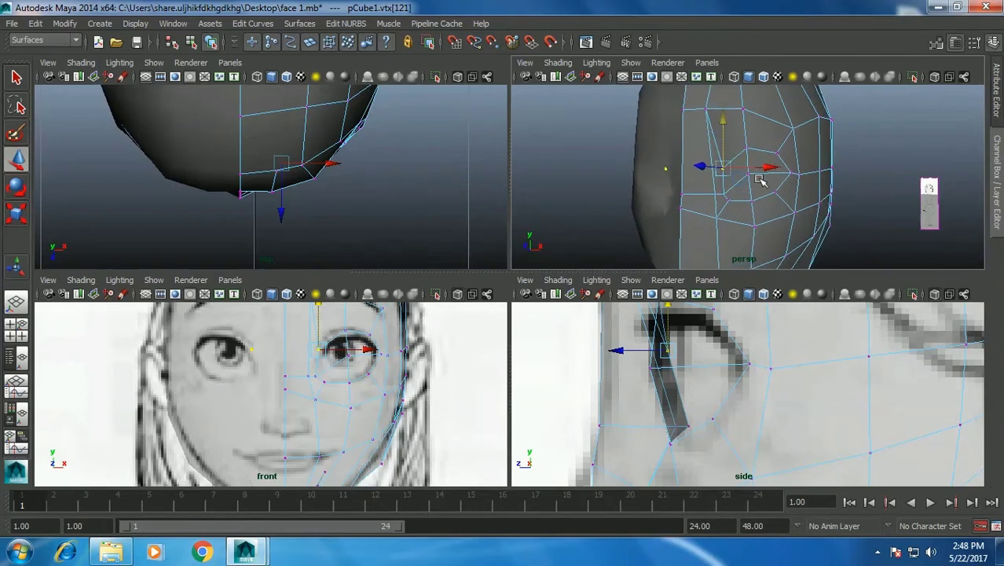
{"action": "right_click_drag", "start_coordinate": [760, 154], "coordinate": [756, 188]}
Delete the three faces inside the eye loop to open the eye hole.
{"action": "left_click", "coordinate": [760, 161]}
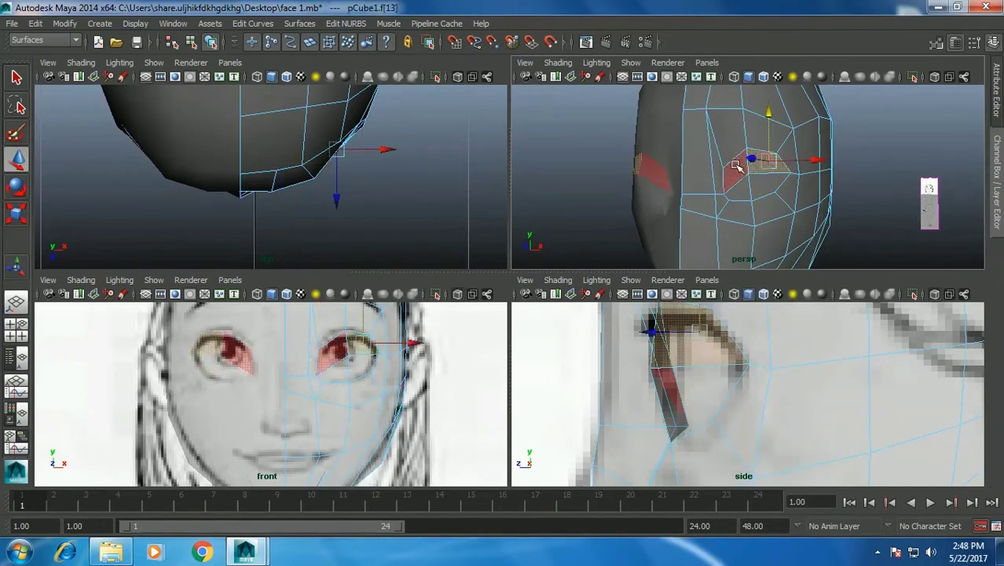
{"action": "left_click", "coordinate": [745, 194], "text": "shift"}
{"action": "left_click", "coordinate": [762, 189], "text": "shift"}
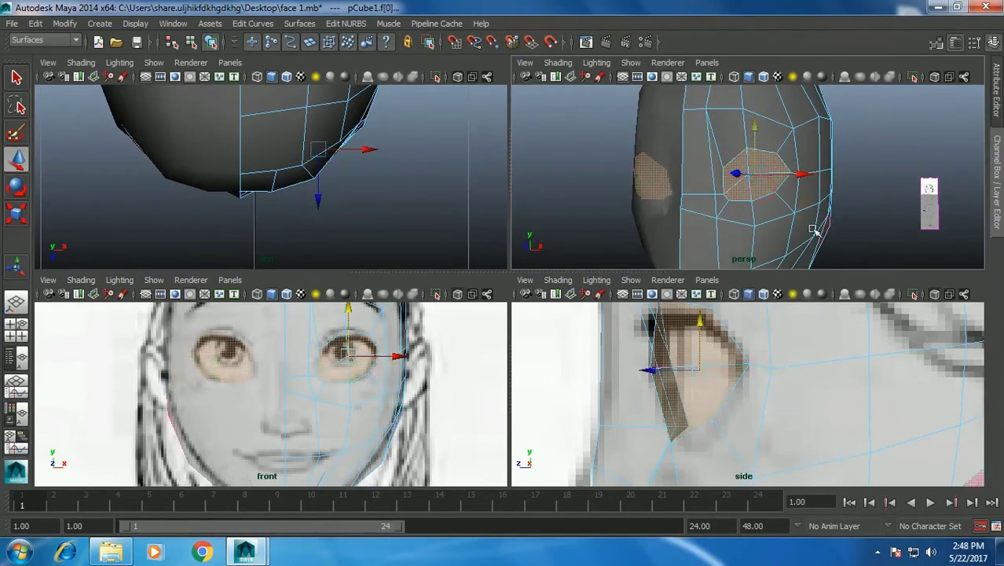
{"action": "key", "text": "Delete"}
{"action": "mouse_move", "coordinate": [730, 200]}
{"action": "left_mouse_down", "text": "alt"}
{"action": "mouse_move", "coordinate": [784, 195]}
{"action": "mouse_move", "coordinate": [702, 208]}
{"action": "left_mouse_up", "text": "alt"}
Turn on backface culling for the head mesh and display it unsmoothed.
{"action": "key", "text": "space"}
{"action": "left_click_drag", "start_coordinate": [548, 248], "coordinate": [578, 243], "text": "alt"}
{"action": "right_click_drag", "start_coordinate": [573, 171], "coordinate": [632, 154]}
{"action": "right_click", "coordinate": [603, 159], "text": "shift"}
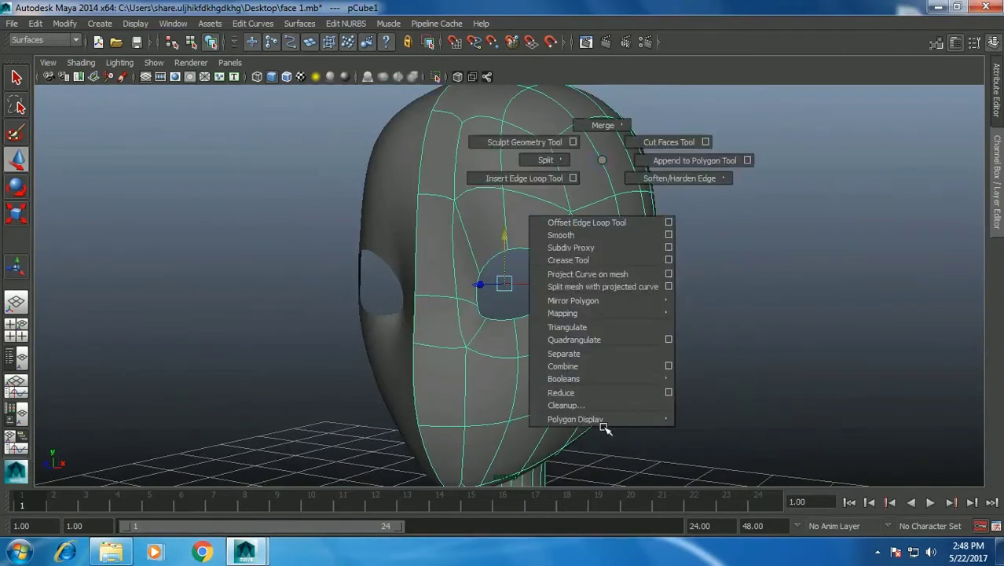
{"action": "left_click", "coordinate": [696, 419]}
{"action": "mouse_move", "coordinate": [696, 420]}
{"action": "left_mouse_down", "text": "alt"}
{"action": "mouse_move", "coordinate": [643, 295]}
{"action": "mouse_move", "coordinate": [676, 292]}
{"action": "mouse_move", "coordinate": [664, 299]}
{"action": "mouse_move", "coordinate": [583, 273]}
{"action": "mouse_move", "coordinate": [619, 234]}
{"action": "mouse_move", "coordinate": [675, 269]}
{"action": "mouse_move", "coordinate": [634, 291]}
{"action": "mouse_move", "coordinate": [557, 280]}
{"action": "mouse_move", "coordinate": [551, 259]}
{"action": "mouse_move", "coordinate": [417, 273]}
{"action": "mouse_move", "coordinate": [656, 275]}
{"action": "mouse_move", "coordinate": [599, 359]}
{"action": "mouse_move", "coordinate": [591, 212]}
{"action": "mouse_move", "coordinate": [511, 269]}
{"action": "mouse_move", "coordinate": [575, 272]}
{"action": "mouse_move", "coordinate": [578, 320]}
{"action": "mouse_move", "coordinate": [601, 326]}
{"action": "mouse_move", "coordinate": [585, 354]}
{"action": "mouse_move", "coordinate": [596, 354]}
{"action": "mouse_move", "coordinate": [578, 361]}
{"action": "left_mouse_up", "text": "alt"}
{"action": "left_click", "coordinate": [676, 291]}
{"action": "left_click", "coordinate": [579, 320]}
{"action": "key", "text": "1"}
{"action": "key", "text": "space"}
{"action": "key", "text": "space"}
Centre and zoom the face in the front view and the four-view layout.
{"action": "middle_click_drag", "start_coordinate": [416, 395], "coordinate": [383, 274], "text": "alt"}
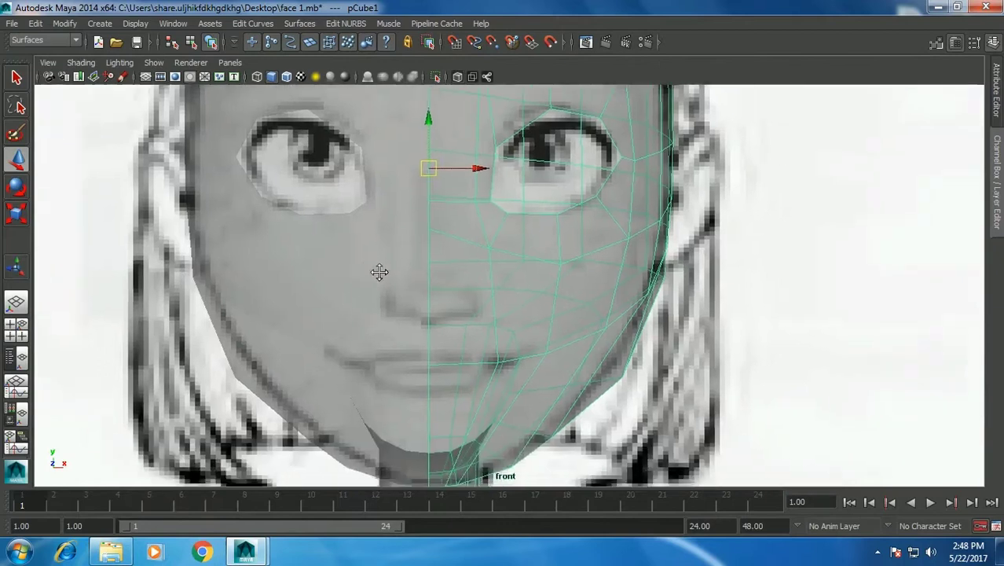
{"action": "scroll", "coordinate": [479, 330], "scroll_direction": "up", "scroll_amount": 1}
{"action": "scroll", "coordinate": [480, 332], "scroll_direction": "down", "scroll_amount": 3}
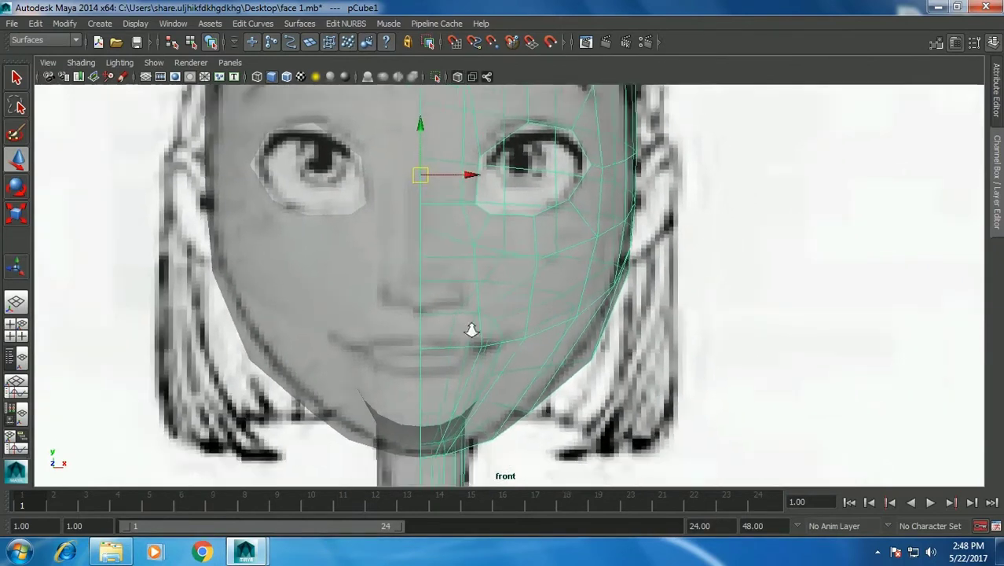
{"action": "scroll", "coordinate": [464, 330], "scroll_direction": "up", "scroll_amount": 2}
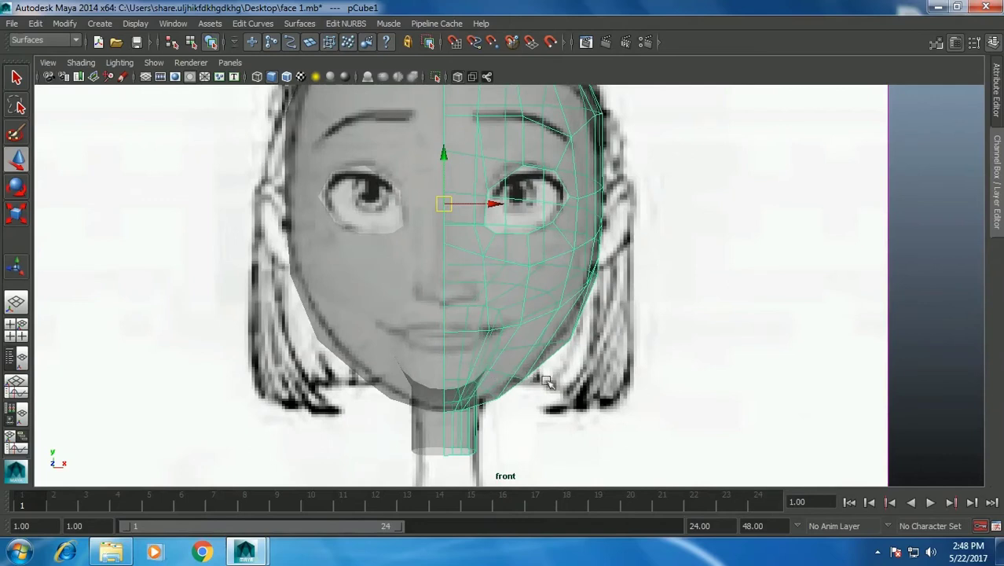
{"action": "key", "text": "space"}
{"action": "scroll", "coordinate": [696, 407], "scroll_direction": "up", "scroll_amount": 2}
{"action": "scroll", "coordinate": [691, 402], "scroll_direction": "up", "scroll_amount": 2}
{"action": "scroll", "coordinate": [689, 399], "scroll_direction": "up", "scroll_amount": 2}
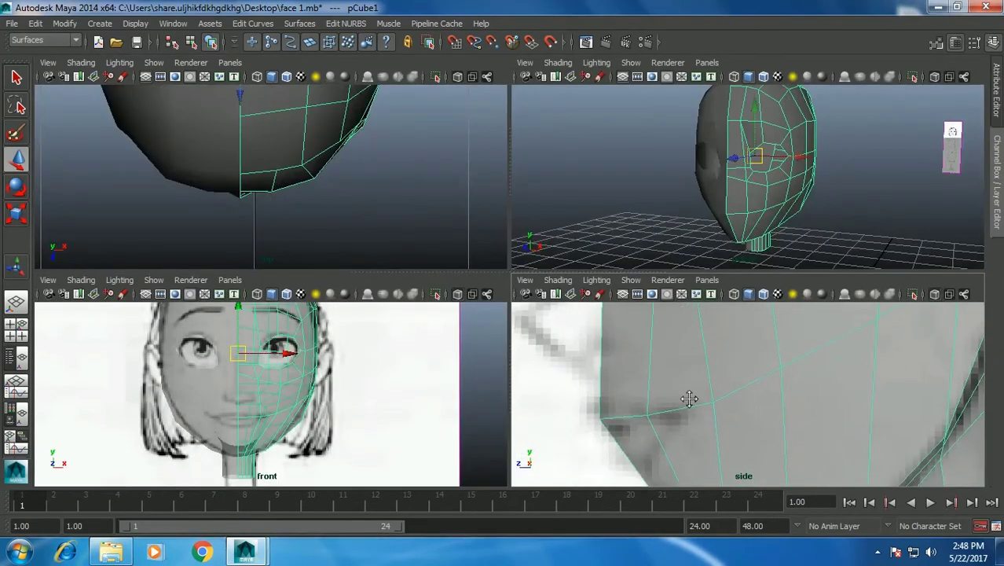
{"action": "scroll", "coordinate": [689, 399], "scroll_direction": "down", "scroll_amount": 2}
{"action": "scroll", "coordinate": [693, 417], "scroll_direction": "down", "scroll_amount": 2}
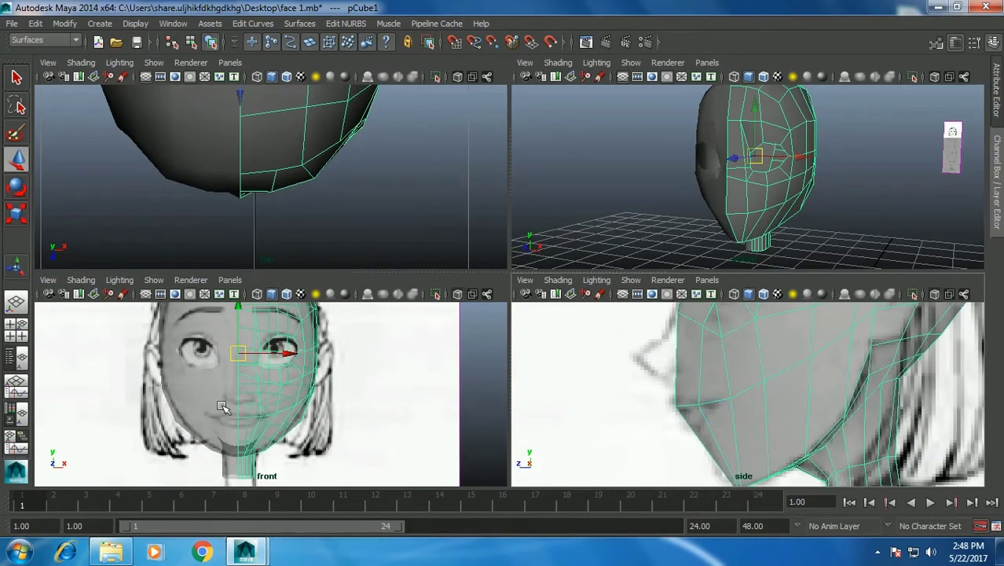
{"action": "scroll", "coordinate": [222, 406], "scroll_direction": "up", "scroll_amount": 2}
{"action": "scroll", "coordinate": [269, 421], "scroll_direction": "down", "scroll_amount": 1}
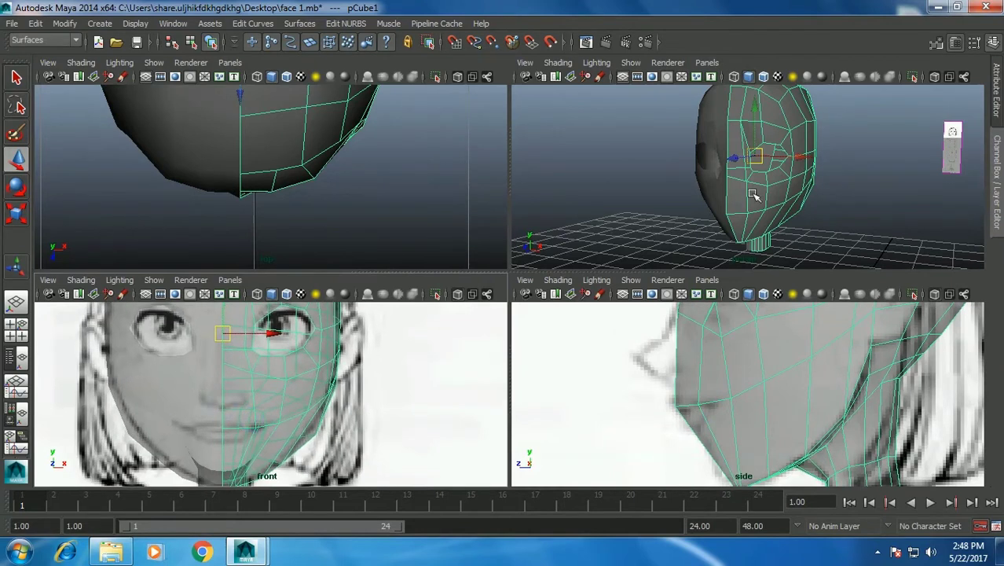
Maximise the perspective view and activate the Split Polygon Tool.
{"action": "right_click_drag", "start_coordinate": [326, 294], "coordinate": [429, 554], "text": "shift"}
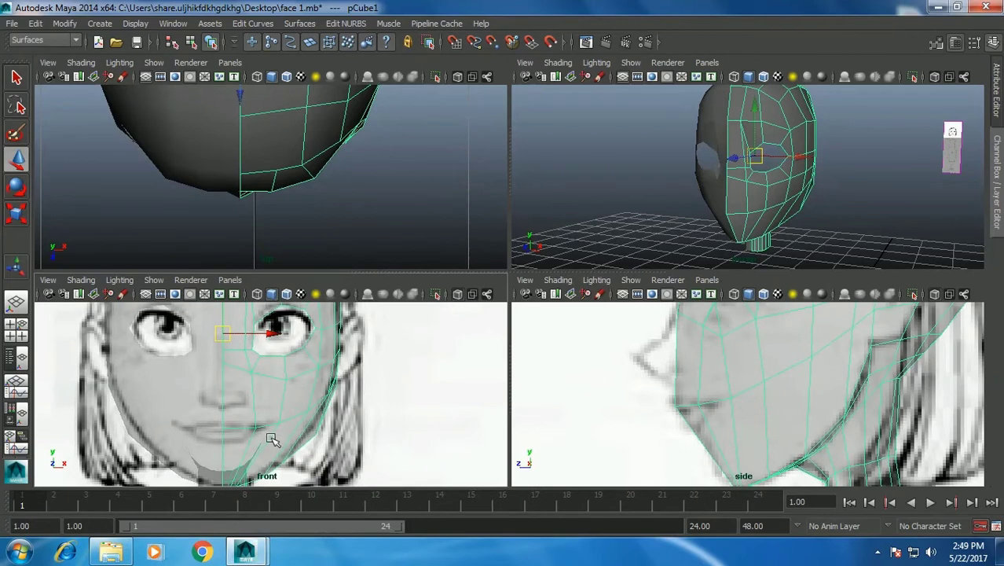
{"action": "key", "text": "space"}
{"action": "right_click_drag", "start_coordinate": [410, 295], "coordinate": [418, 299], "text": "shift"}
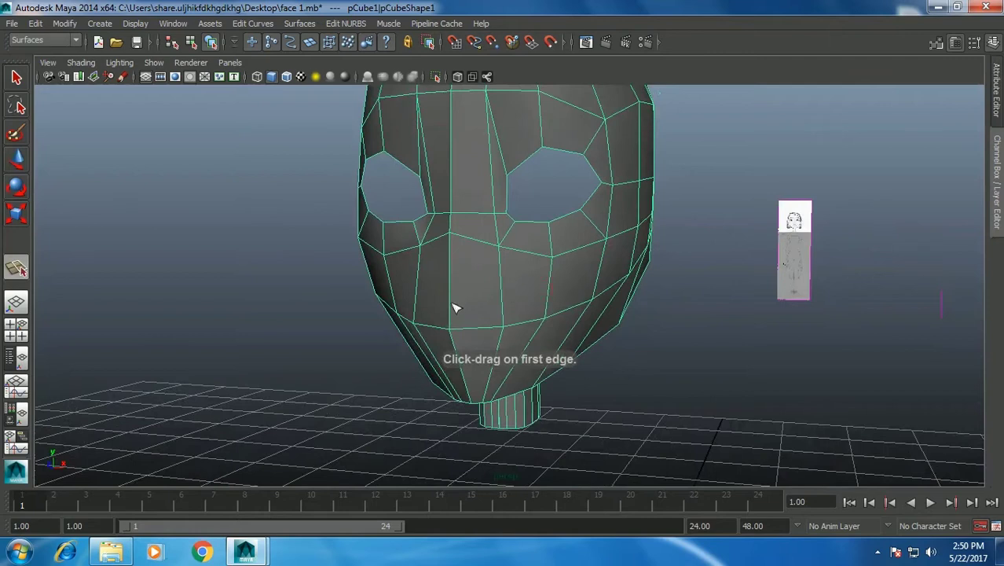
Cut a split line below the nose, across the cheek and back along the lower edge.
{"action": "left_click", "coordinate": [451, 311]}
{"action": "left_click", "coordinate": [505, 309]}
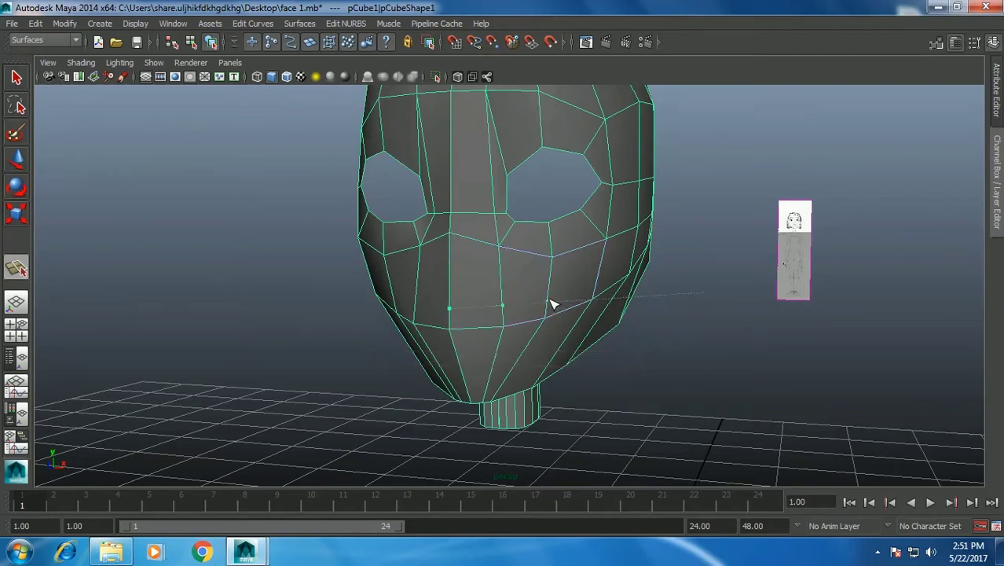
{"action": "left_click", "coordinate": [548, 306]}
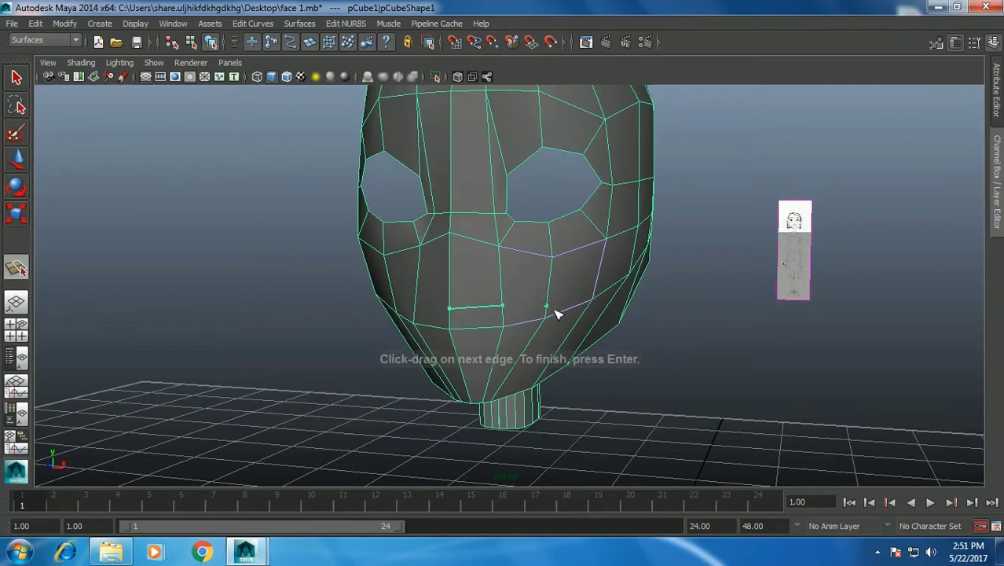
{"action": "left_click", "coordinate": [562, 316]}
{"action": "left_click_drag", "start_coordinate": [569, 330], "coordinate": [542, 337], "text": "alt"}
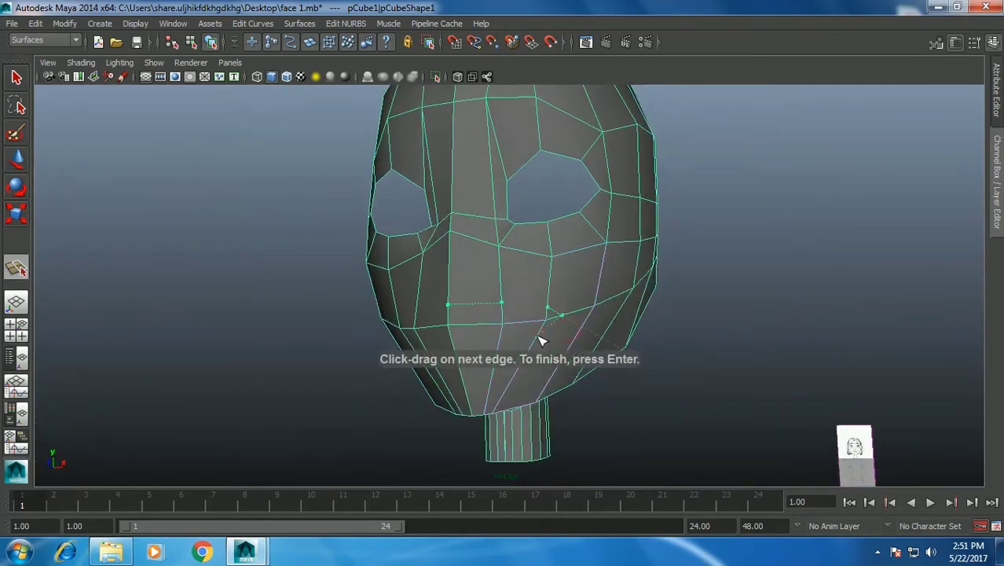
{"action": "left_click", "coordinate": [504, 343]}
{"action": "left_click", "coordinate": [454, 348]}
{"action": "key", "text": "Return"}
Add splits beside the mouth, including one from the mouth corner down to the lower edge.
{"action": "mouse_move", "coordinate": [599, 327]}
{"action": "left_mouse_down", "text": "alt"}
{"action": "mouse_move", "coordinate": [564, 332]}
{"action": "mouse_move", "coordinate": [563, 312]}
{"action": "left_mouse_up", "text": "alt"}
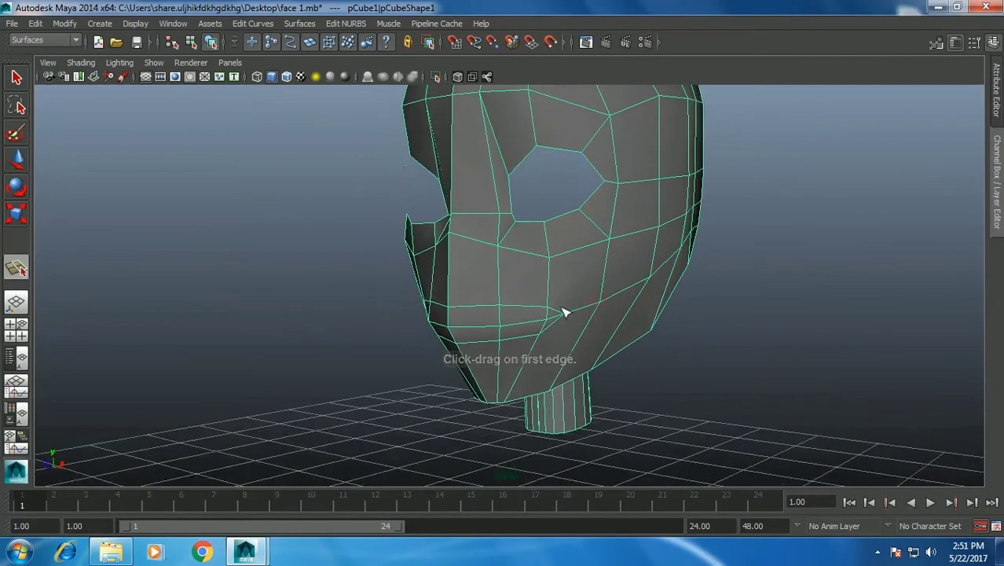
{"action": "left_click", "coordinate": [592, 274]}
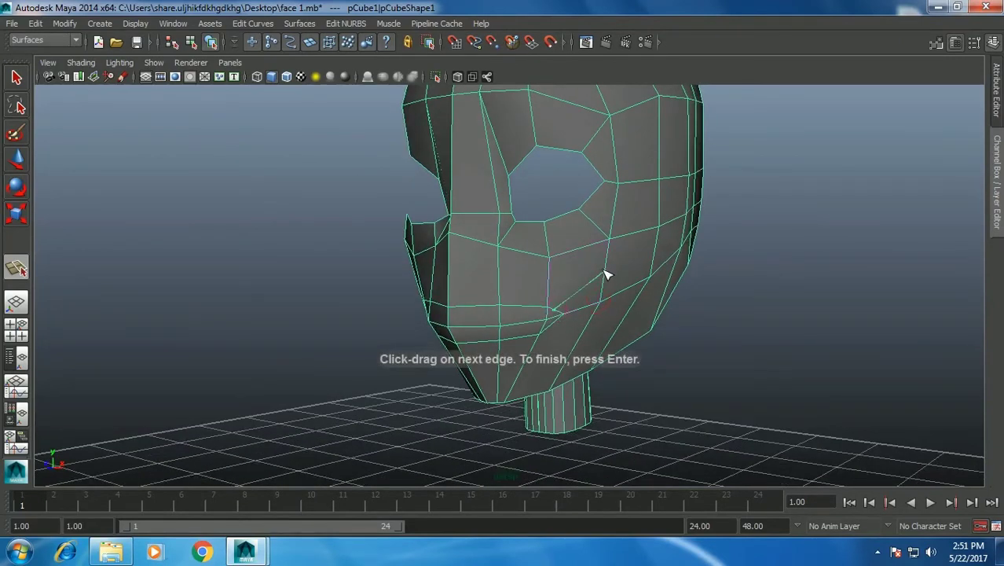
{"action": "key", "text": "Return"}
{"action": "mouse_move", "coordinate": [614, 241]}
{"action": "left_mouse_down", "text": "alt"}
{"action": "mouse_move", "coordinate": [578, 254]}
{"action": "mouse_move", "coordinate": [557, 281]}
{"action": "left_mouse_up", "text": "alt"}
{"action": "left_click", "coordinate": [553, 271]}
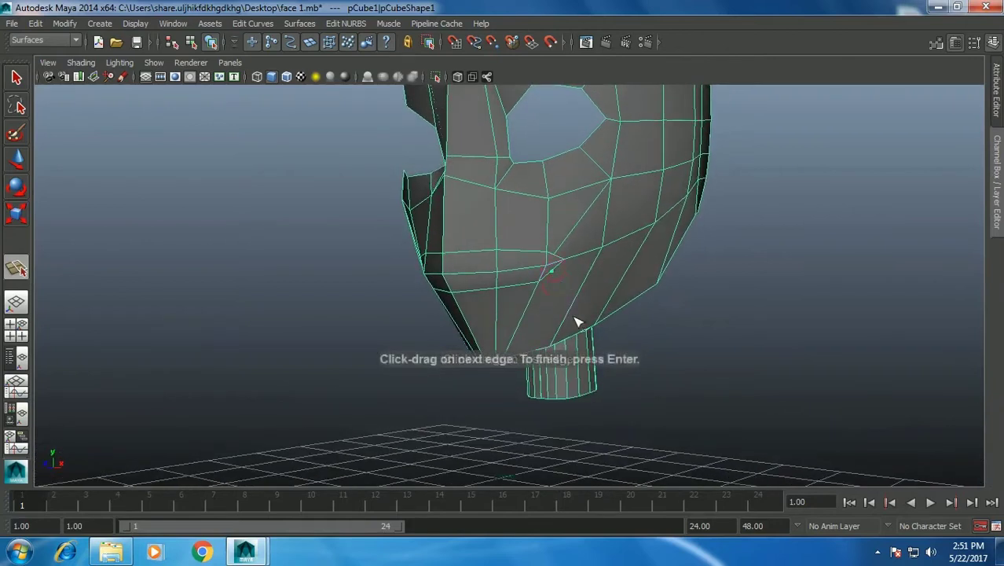
{"action": "left_click", "coordinate": [551, 346]}
{"action": "key", "text": "w"}
{"action": "mouse_move", "coordinate": [563, 297]}
{"action": "left_mouse_down", "text": "alt"}
{"action": "mouse_move", "coordinate": [589, 289]}
{"action": "mouse_move", "coordinate": [564, 267]}
{"action": "left_mouse_up", "text": "alt"}
{"action": "right_click_drag", "start_coordinate": [563, 267], "coordinate": [534, 308], "text": "shift"}
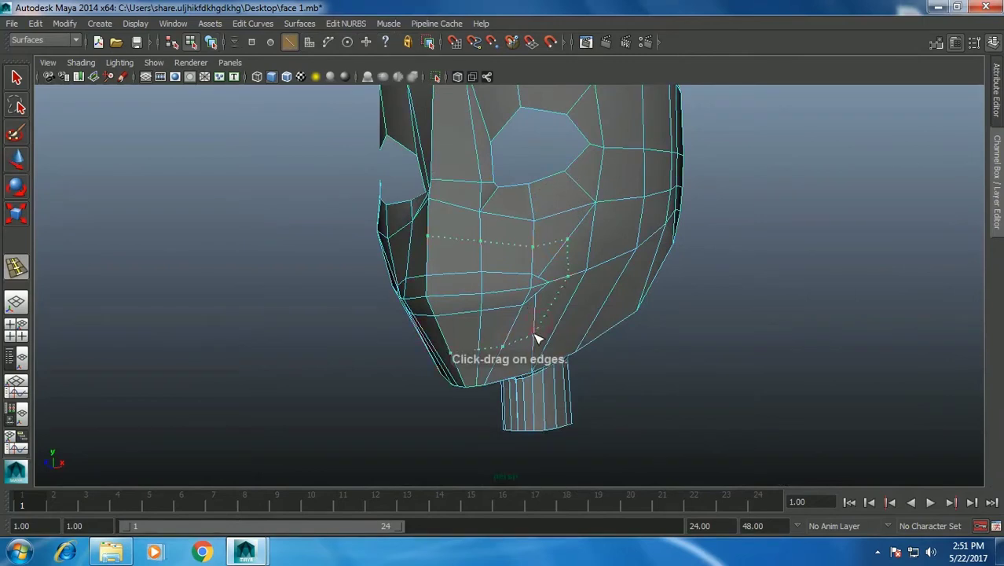
Insert an edge loop across the mouth area.
{"action": "left_click", "coordinate": [539, 334]}
{"action": "mouse_move", "coordinate": [549, 312]}
{"action": "left_mouse_down", "text": "alt"}
{"action": "mouse_move", "coordinate": [541, 292]}
{"action": "mouse_move", "coordinate": [539, 301]}
{"action": "mouse_move", "coordinate": [560, 291]}
{"action": "mouse_move", "coordinate": [516, 294]}
{"action": "mouse_move", "coordinate": [563, 290]}
{"action": "left_mouse_up", "text": "alt"}
{"action": "key", "text": "w"}
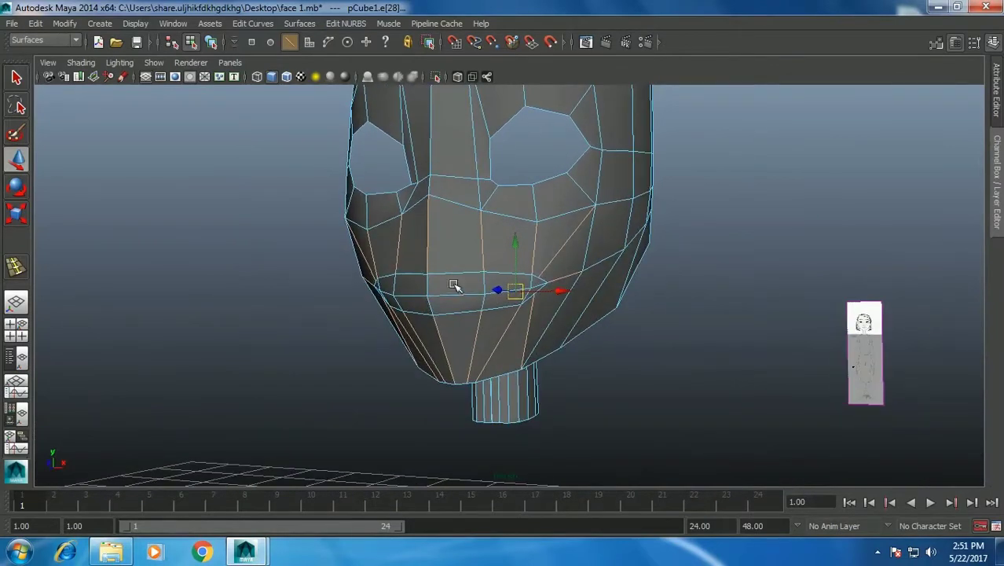
Select the mouth and lower-lip faces and delete them, opening the mouth hole.
{"action": "right_click_drag", "start_coordinate": [455, 285], "coordinate": [448, 285]}
{"action": "left_click", "coordinate": [448, 285]}
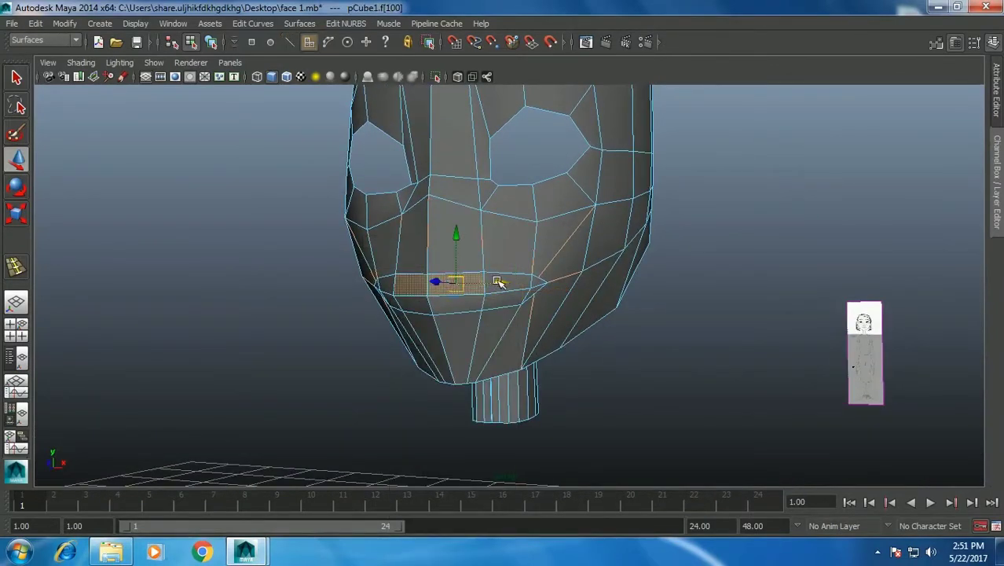
{"action": "key", "text": "q"}
{"action": "left_click", "coordinate": [507, 283], "text": "shift"}
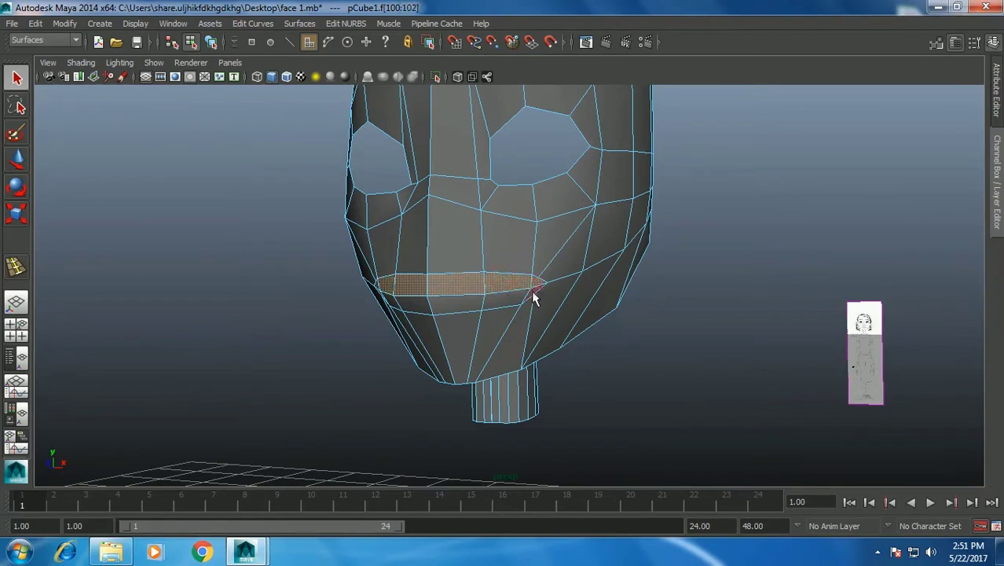
{"action": "left_click", "coordinate": [511, 300], "text": "shift"}
{"action": "left_click", "coordinate": [464, 305], "text": "shift"}
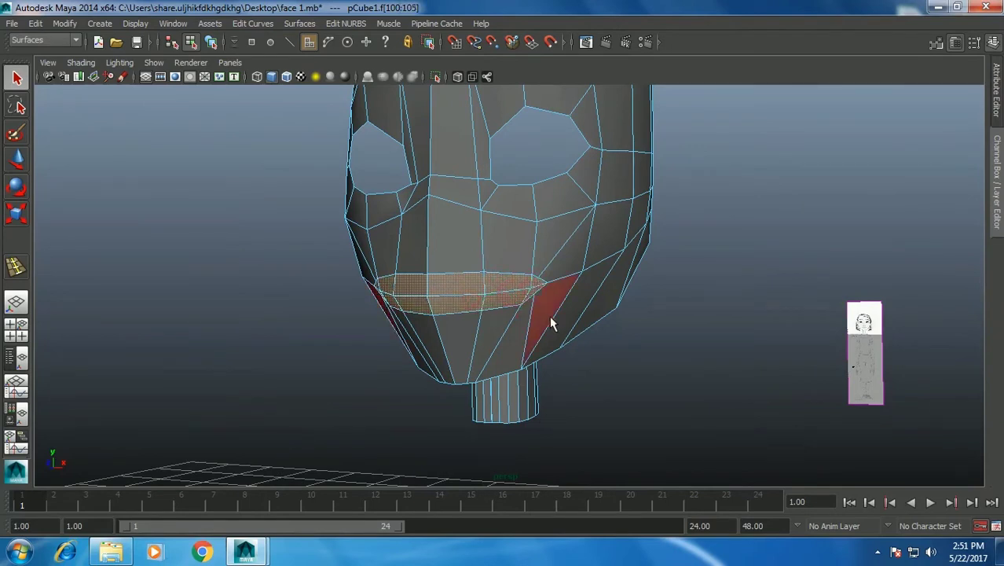
{"action": "key", "text": "Delete"}
{"action": "right_click_drag", "start_coordinate": [482, 297], "coordinate": [414, 271]}
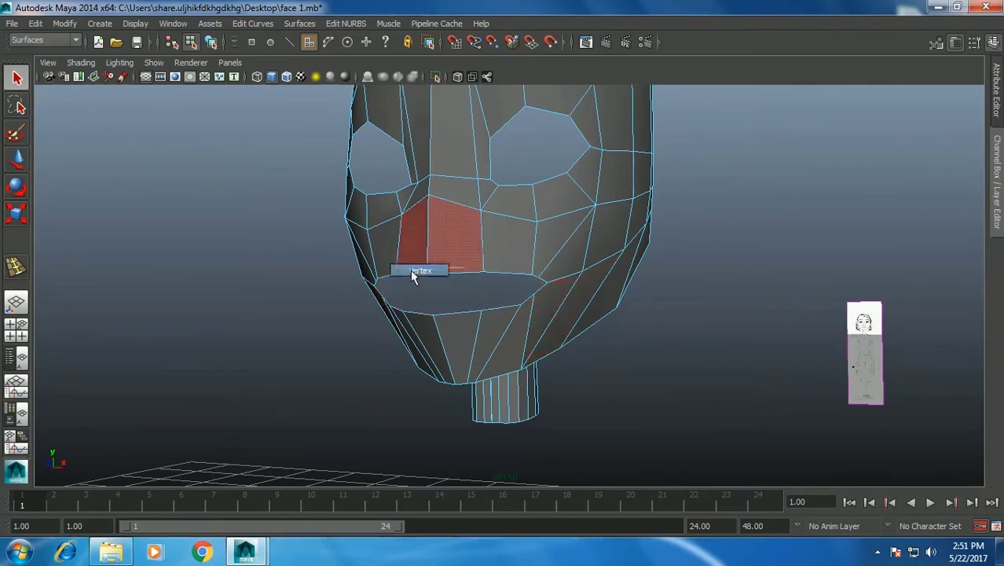
{"action": "left_click", "coordinate": [429, 276]}
With the Move tool, drag the first lip vertices left and down toward the mouth shape.
{"action": "key", "text": "w"}
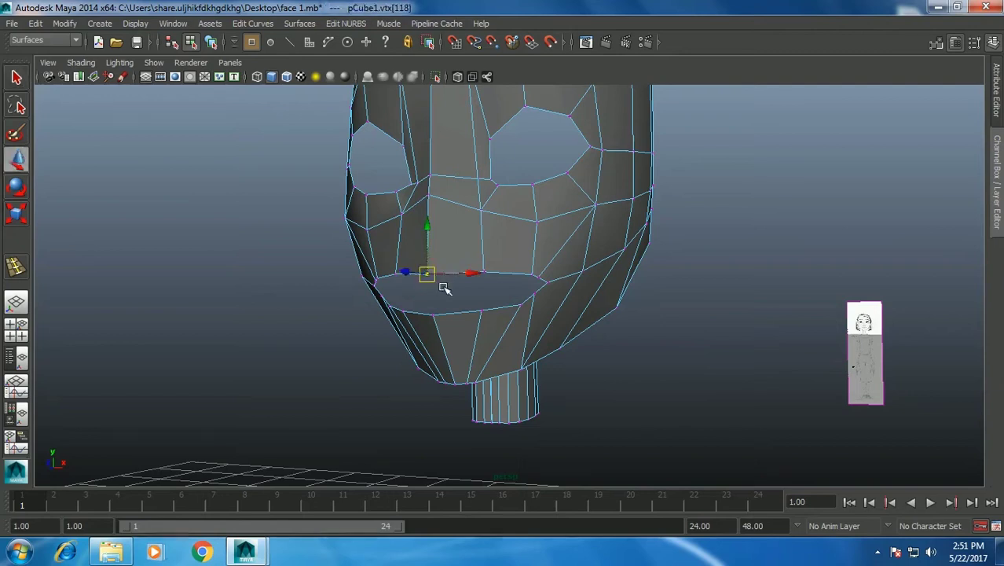
{"action": "left_click_drag", "start_coordinate": [431, 279], "coordinate": [398, 279]}
{"action": "left_click", "coordinate": [483, 272]}
{"action": "left_click_drag", "start_coordinate": [487, 278], "coordinate": [487, 314]}
{"action": "left_click", "coordinate": [532, 275]}
{"action": "mouse_move", "coordinate": [532, 277]}
{"action": "left_mouse_down"}
{"action": "mouse_move", "coordinate": [523, 303]}
{"action": "mouse_move", "coordinate": [538, 291]}
{"action": "left_mouse_up"}
{"action": "left_click", "coordinate": [542, 278]}
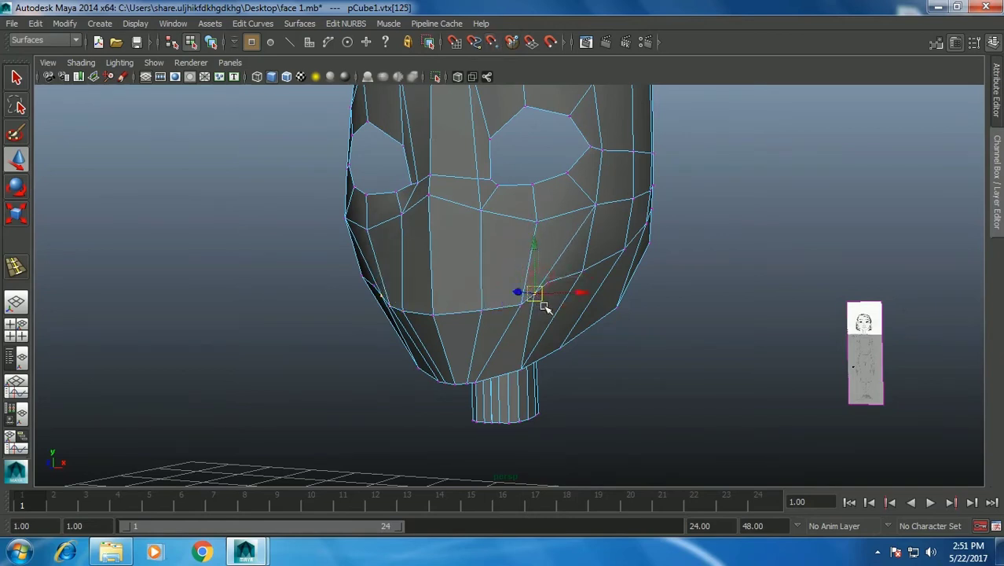
{"action": "mouse_move", "coordinate": [460, 311]}
{"action": "left_mouse_down", "text": "alt"}
{"action": "mouse_move", "coordinate": [502, 318]}
{"action": "mouse_move", "coordinate": [525, 295]}
{"action": "mouse_move", "coordinate": [434, 313]}
{"action": "mouse_move", "coordinate": [446, 325]}
{"action": "left_mouse_up", "text": "alt"}
{"action": "left_click", "coordinate": [435, 313]}
Turn on X-Ray and raise the lip vertices and right lip corner onto the sketched lip line.
{"action": "key", "text": "space"}
{"action": "key", "text": "space"}
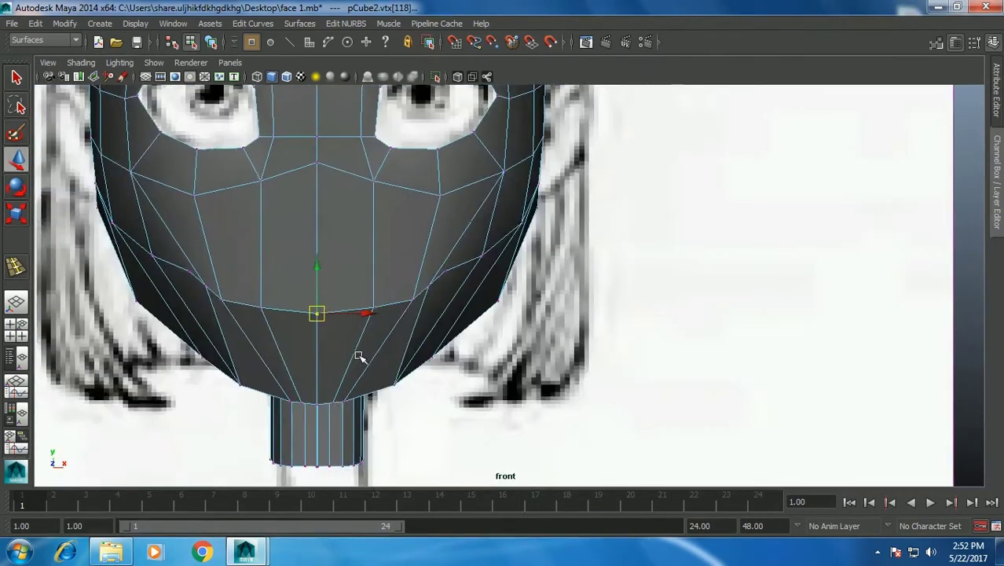
{"action": "scroll", "coordinate": [369, 350], "scroll_direction": "down", "scroll_amount": 2}
{"action": "key", "text": "alt+a"}
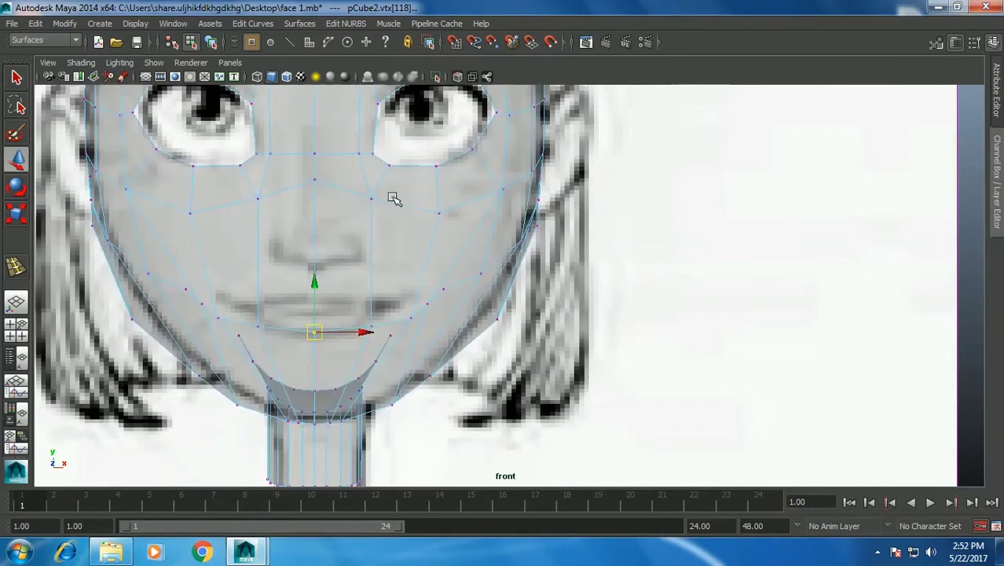
{"action": "middle_click_drag", "start_coordinate": [392, 197], "coordinate": [408, 207], "text": "alt"}
{"action": "left_click_drag", "start_coordinate": [332, 287], "coordinate": [334, 273]}
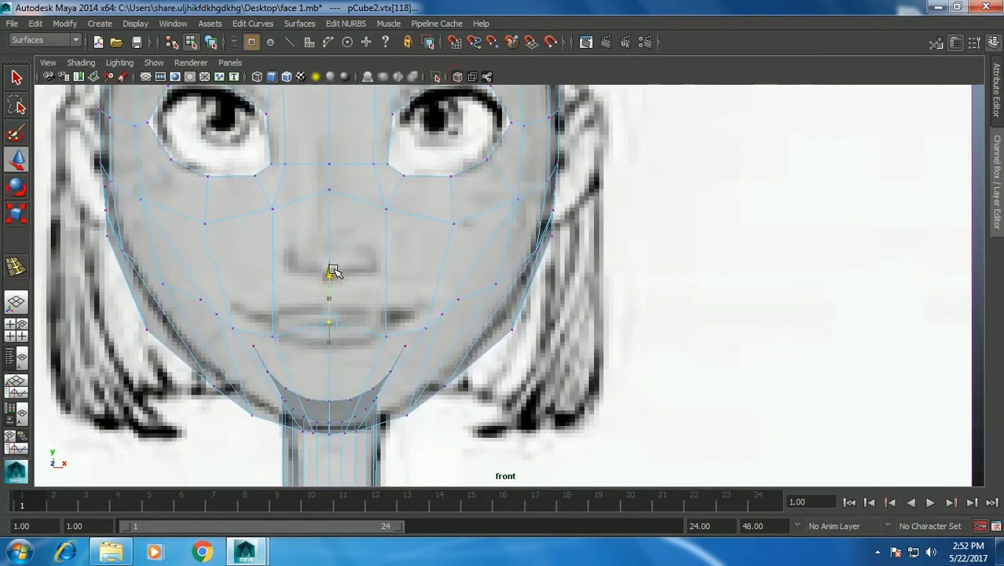
{"action": "left_click", "coordinate": [387, 331], "text": "shift"}
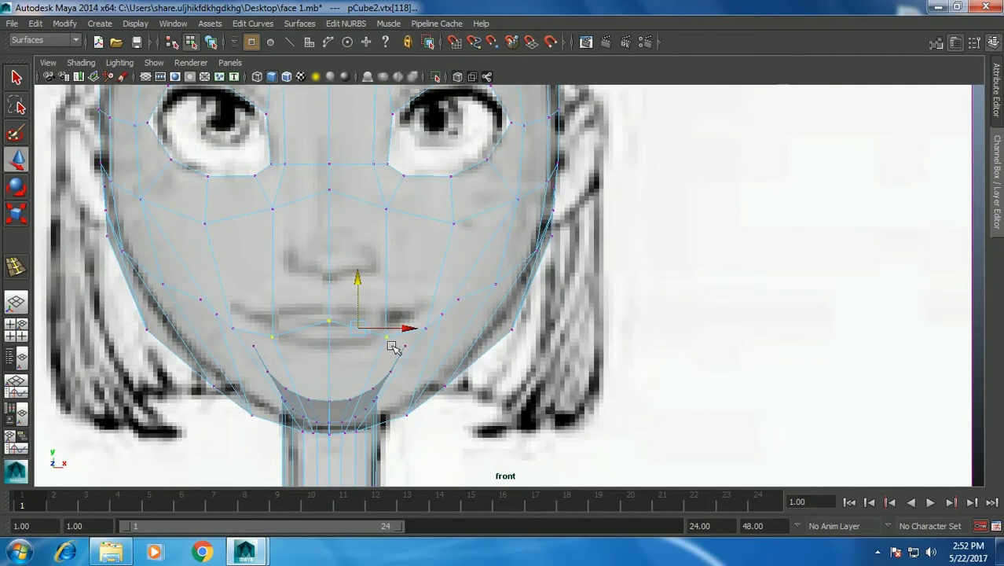
{"action": "left_click", "coordinate": [386, 331]}
{"action": "left_click_drag", "start_coordinate": [386, 286], "coordinate": [386, 273]}
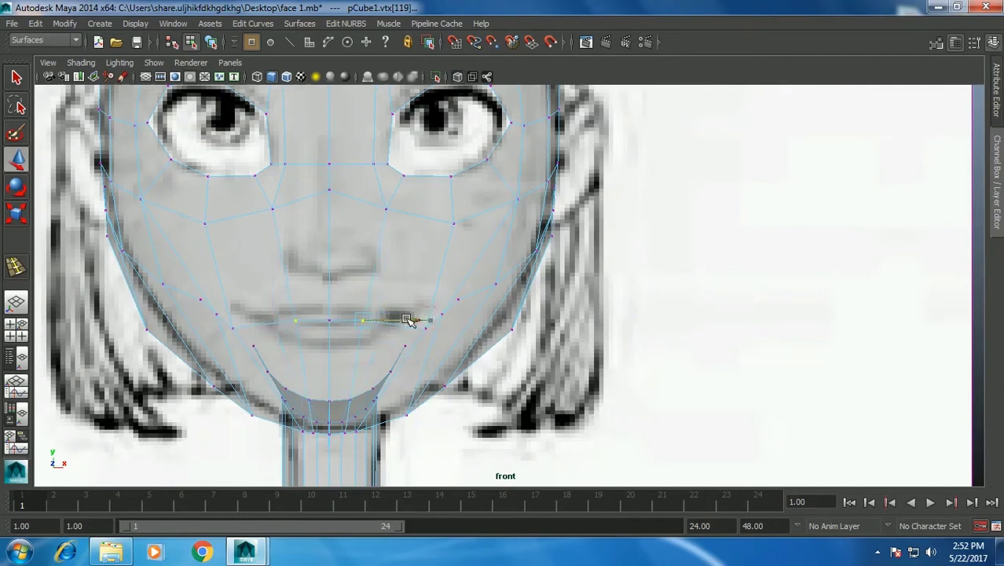
Slide, nudge and slightly lower the lip-corner vertices to straighten the lip line.
{"action": "left_click", "coordinate": [430, 332]}
{"action": "left_click_drag", "start_coordinate": [470, 329], "coordinate": [432, 329]}
{"action": "left_click_drag", "start_coordinate": [386, 272], "coordinate": [384, 269]}
{"action": "left_click_drag", "start_coordinate": [434, 306], "coordinate": [474, 318]}
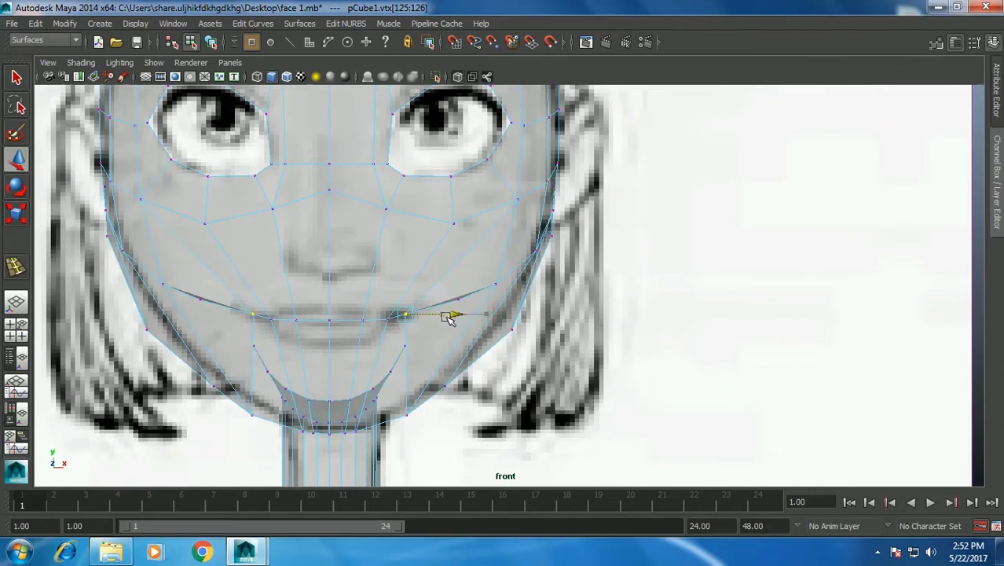
{"action": "left_click", "coordinate": [458, 299]}
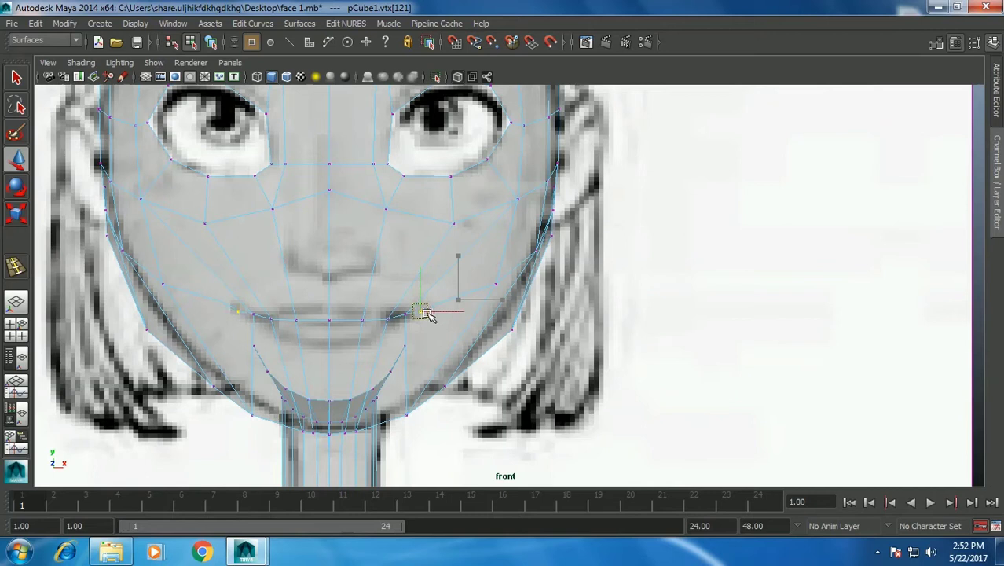
{"action": "left_click_drag", "start_coordinate": [422, 316], "coordinate": [414, 319]}
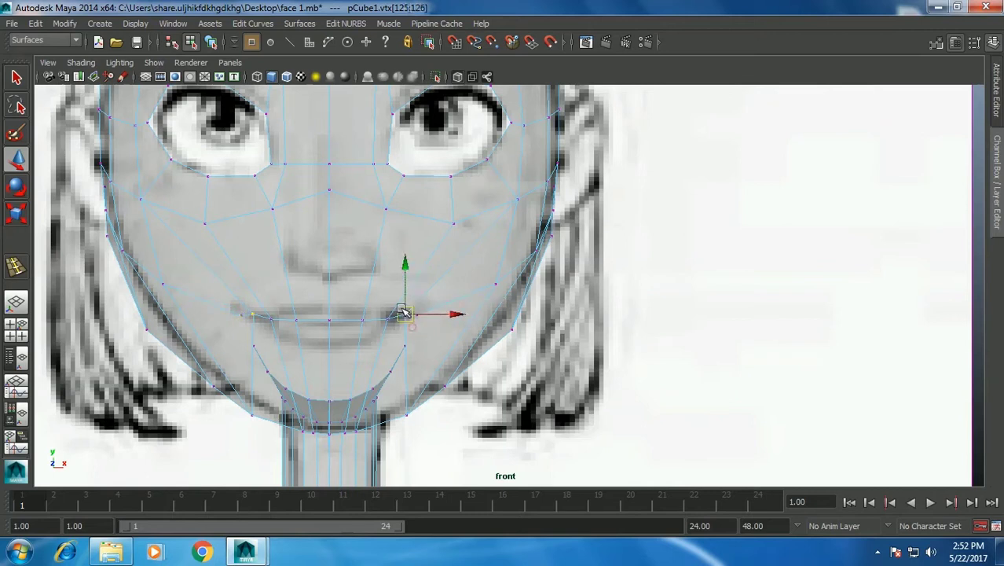
{"action": "left_click_drag", "start_coordinate": [402, 269], "coordinate": [403, 273]}
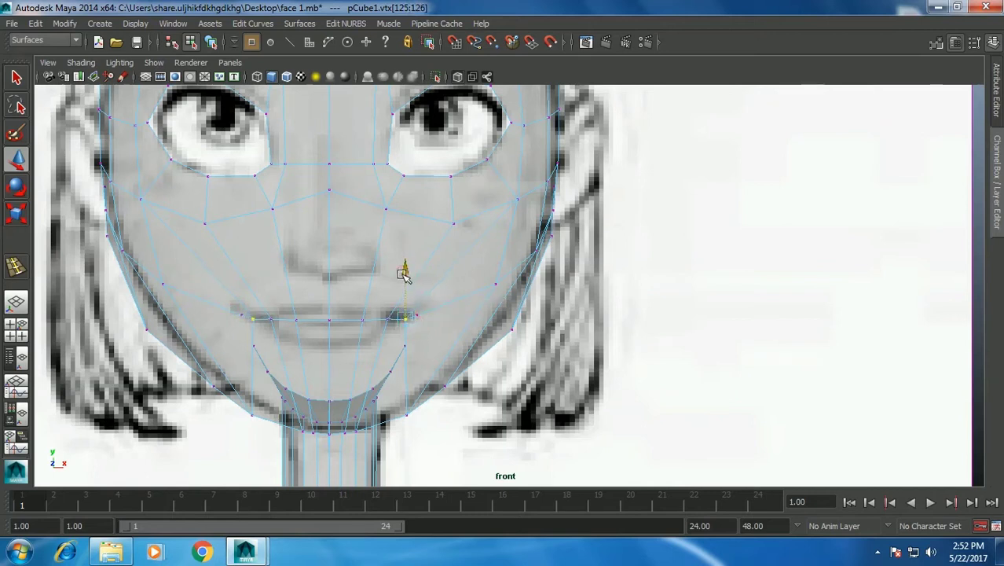
Select lip vertices along the mouth, including the matching vertex on the mirrored half.
{"action": "left_click", "coordinate": [389, 322]}
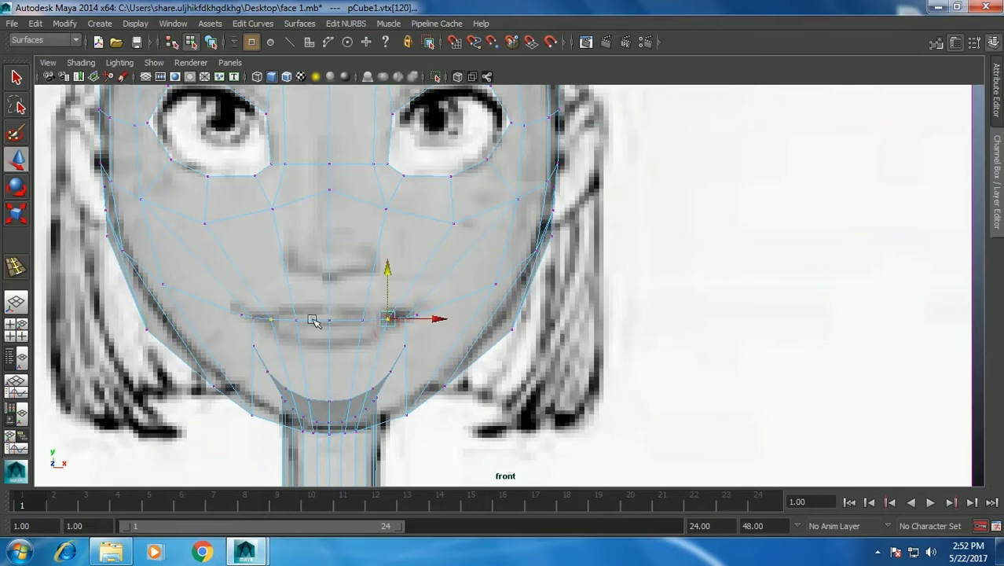
{"action": "left_click", "coordinate": [360, 320]}
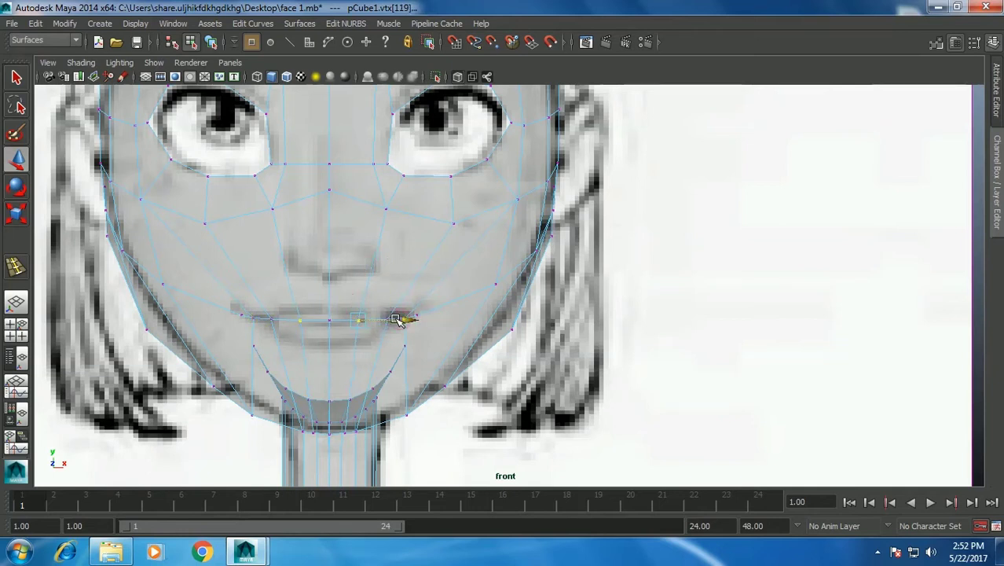
{"action": "left_click", "coordinate": [390, 330]}
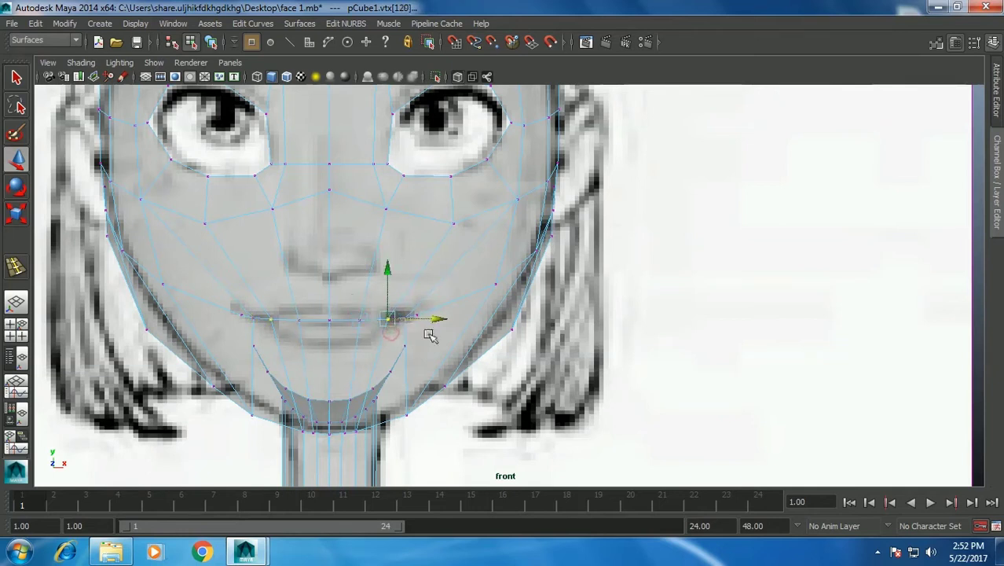
{"action": "left_click", "coordinate": [423, 322], "text": "shift"}
In the maximized perspective view from below, raise the first two jaw-ridge vertices.
{"action": "key", "text": "space"}
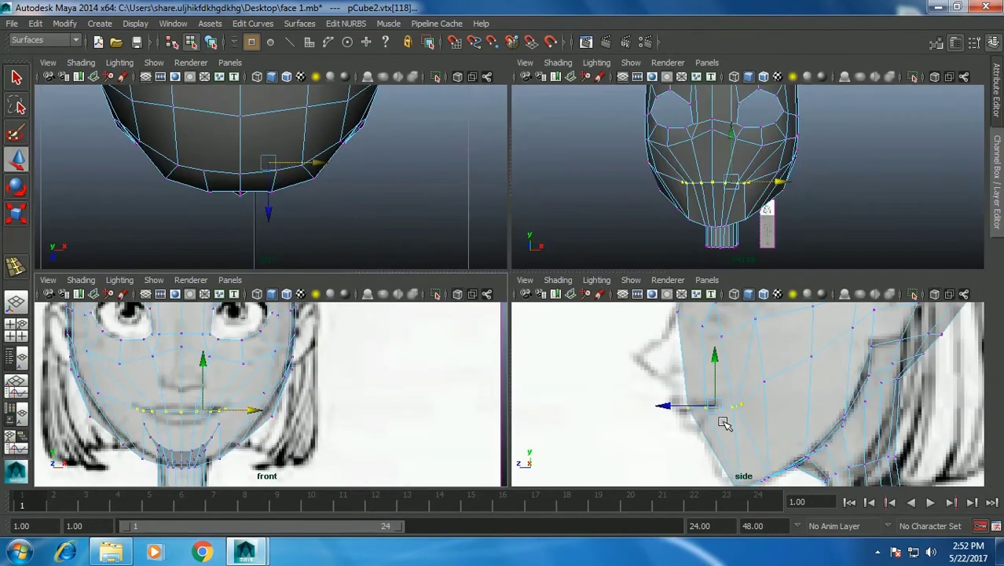
{"action": "key", "text": "space"}
{"action": "mouse_move", "coordinate": [565, 280]}
{"action": "left_mouse_down", "text": "alt"}
{"action": "mouse_move", "coordinate": [551, 300]}
{"action": "mouse_move", "coordinate": [476, 270]}
{"action": "mouse_move", "coordinate": [471, 226]}
{"action": "mouse_move", "coordinate": [531, 252]}
{"action": "mouse_move", "coordinate": [520, 197]}
{"action": "left_mouse_up", "text": "alt"}
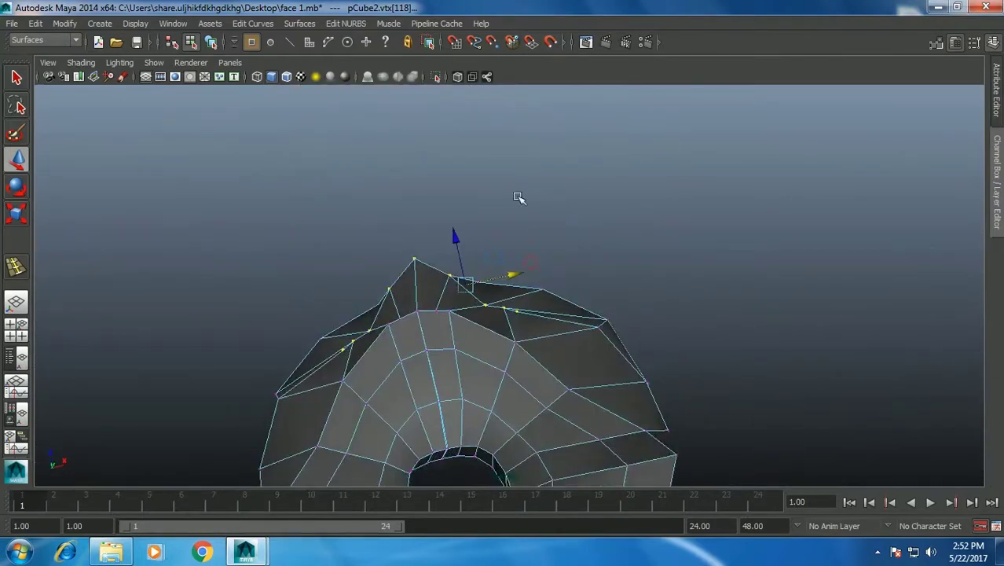
{"action": "left_click", "coordinate": [472, 271]}
{"action": "left_click_drag", "start_coordinate": [471, 271], "coordinate": [458, 279], "text": "alt"}
{"action": "left_click", "coordinate": [456, 279]}
{"action": "mouse_move", "coordinate": [440, 231]}
{"action": "left_mouse_down"}
{"action": "mouse_move", "coordinate": [438, 217]}
{"action": "mouse_move", "coordinate": [504, 292]}
{"action": "mouse_move", "coordinate": [500, 313]}
{"action": "mouse_move", "coordinate": [490, 291]}
{"action": "left_mouse_up"}
{"action": "left_click", "coordinate": [488, 313]}
{"action": "left_click_drag", "start_coordinate": [477, 257], "coordinate": [475, 206]}
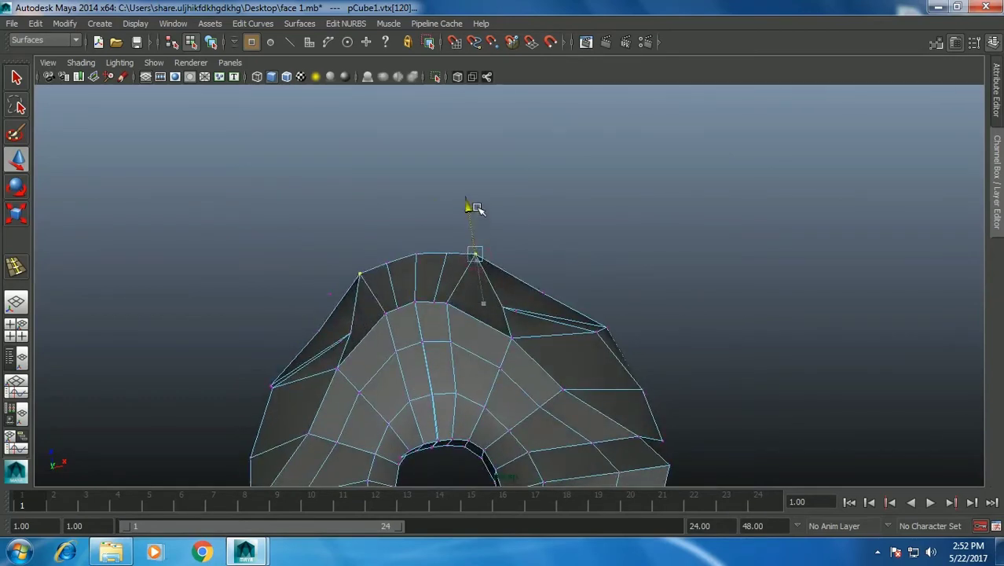
Adjust the remaining top jaw-ridge vertices, then check the underside in the four-view layout.
{"action": "left_click", "coordinate": [446, 252]}
{"action": "left_click_drag", "start_coordinate": [455, 238], "coordinate": [521, 322], "text": "alt"}
{"action": "mouse_move", "coordinate": [520, 321]}
{"action": "left_mouse_down", "text": "alt"}
{"action": "mouse_move", "coordinate": [533, 300]}
{"action": "mouse_move", "coordinate": [525, 381]}
{"action": "mouse_move", "coordinate": [525, 294]}
{"action": "mouse_move", "coordinate": [500, 261]}
{"action": "mouse_move", "coordinate": [488, 212]}
{"action": "left_mouse_up", "text": "alt"}
{"action": "left_click", "coordinate": [474, 257]}
{"action": "mouse_move", "coordinate": [460, 213]}
{"action": "left_mouse_down", "text": "alt"}
{"action": "mouse_move", "coordinate": [488, 314]}
{"action": "mouse_move", "coordinate": [538, 350]}
{"action": "mouse_move", "coordinate": [577, 360]}
{"action": "mouse_move", "coordinate": [540, 409]}
{"action": "mouse_move", "coordinate": [477, 355]}
{"action": "mouse_move", "coordinate": [541, 330]}
{"action": "mouse_move", "coordinate": [531, 294]}
{"action": "mouse_move", "coordinate": [523, 310]}
{"action": "left_mouse_up", "text": "alt"}
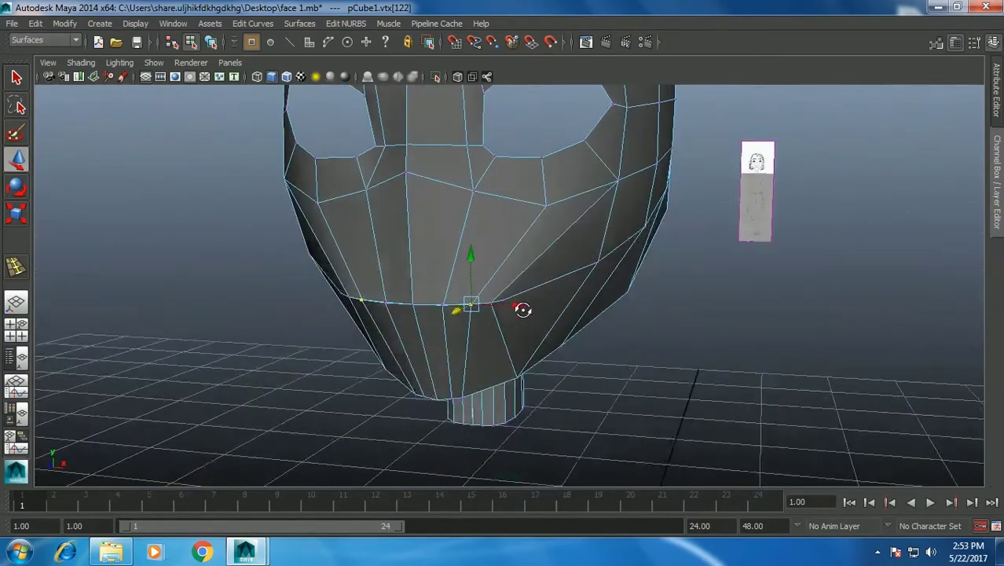
{"action": "key", "text": "space"}
In the side view, move the chin vertex row and one chin vertex to fit the side sketch.
{"action": "middle_click_drag", "start_coordinate": [731, 436], "coordinate": [761, 437], "text": "alt"}
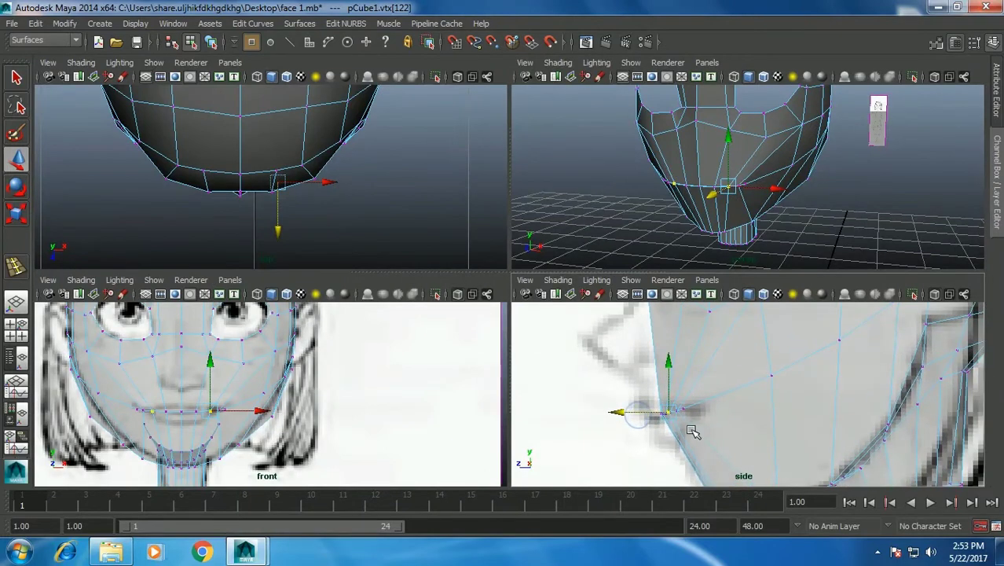
{"action": "left_click_drag", "start_coordinate": [628, 386], "coordinate": [684, 432]}
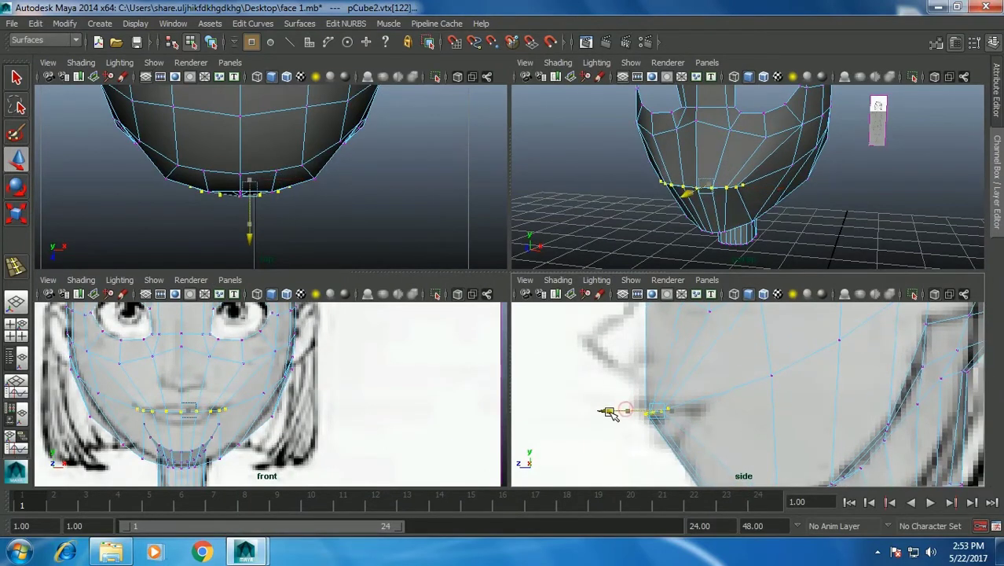
{"action": "left_click_drag", "start_coordinate": [607, 415], "coordinate": [621, 422]}
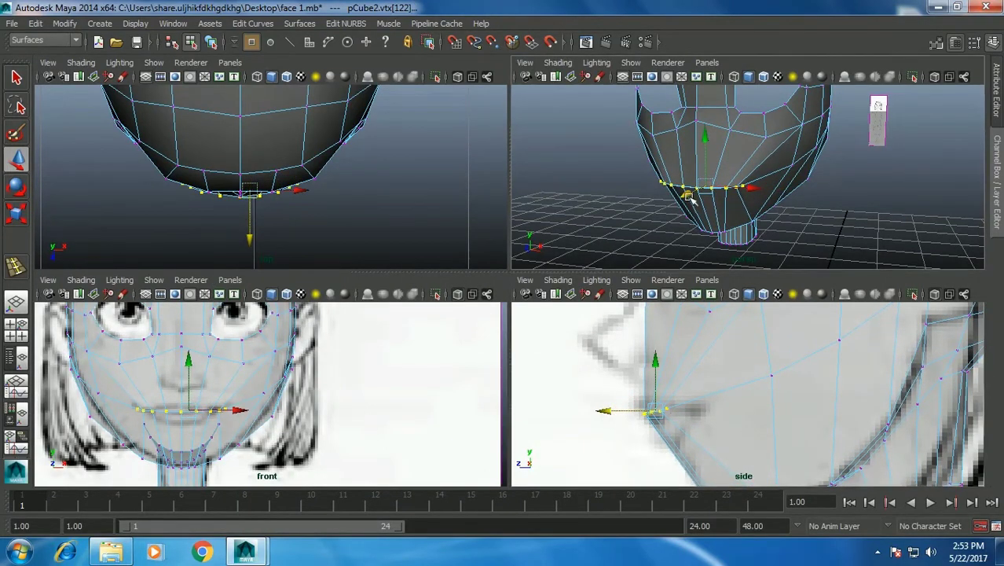
{"action": "scroll", "coordinate": [761, 206], "scroll_direction": "up", "scroll_amount": 3}
{"action": "left_click", "coordinate": [737, 185]}
{"action": "left_click_drag", "start_coordinate": [611, 407], "coordinate": [646, 405]}
In the maximized perspective view, pull the top ridge vertices down to flatten the ridge.
{"action": "mouse_move", "coordinate": [723, 179]}
{"action": "left_mouse_down", "text": "alt"}
{"action": "mouse_move", "coordinate": [719, 157]}
{"action": "mouse_move", "coordinate": [588, 184]}
{"action": "mouse_move", "coordinate": [465, 226]}
{"action": "mouse_move", "coordinate": [512, 203]}
{"action": "left_mouse_up", "text": "alt"}
{"action": "key", "text": "space"}
{"action": "left_click", "coordinate": [463, 239]}
{"action": "left_click", "coordinate": [442, 214]}
{"action": "left_click_drag", "start_coordinate": [438, 171], "coordinate": [441, 206]}
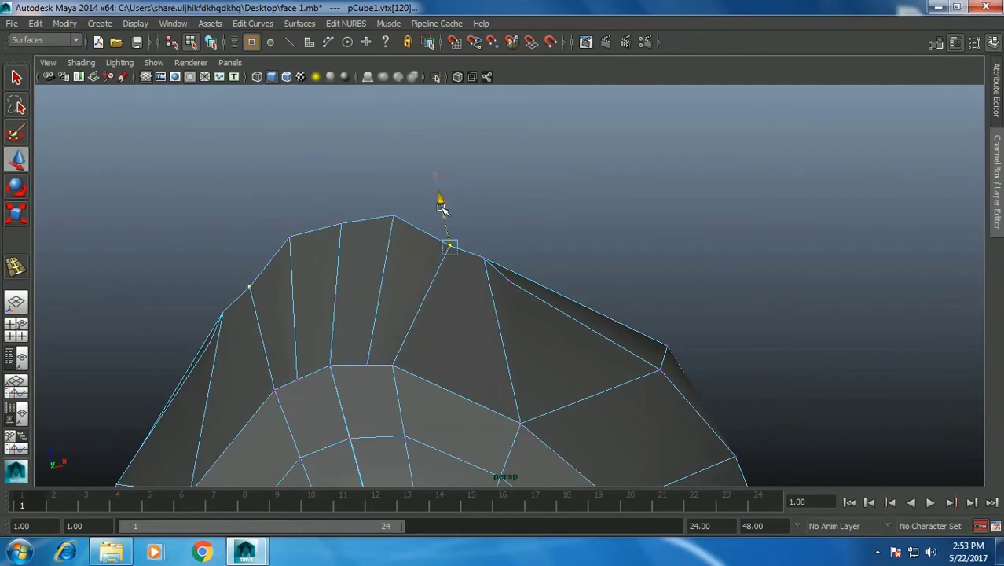
{"action": "middle_click_drag", "start_coordinate": [441, 206], "coordinate": [534, 180], "text": "alt"}
{"action": "left_click", "coordinate": [460, 184]}
{"action": "mouse_move", "coordinate": [460, 175]}
{"action": "left_mouse_down"}
{"action": "mouse_move", "coordinate": [456, 159]}
{"action": "mouse_move", "coordinate": [404, 167]}
{"action": "left_mouse_up"}
{"action": "left_click", "coordinate": [406, 195]}
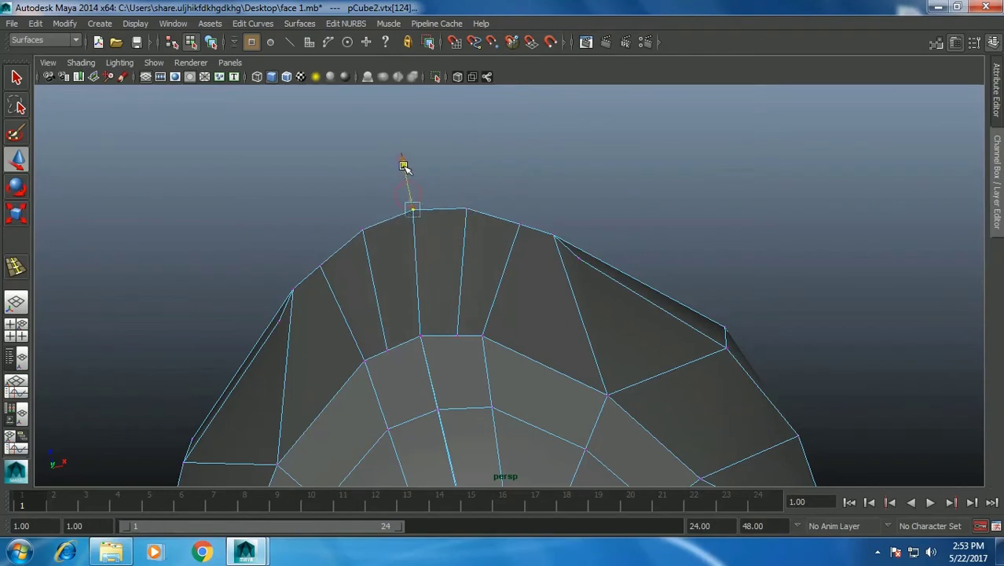
Raise further ridge vertices and adjust the chin-edge and underside vertices to round the jaw.
{"action": "left_click", "coordinate": [583, 259]}
{"action": "left_click_drag", "start_coordinate": [566, 213], "coordinate": [566, 202]}
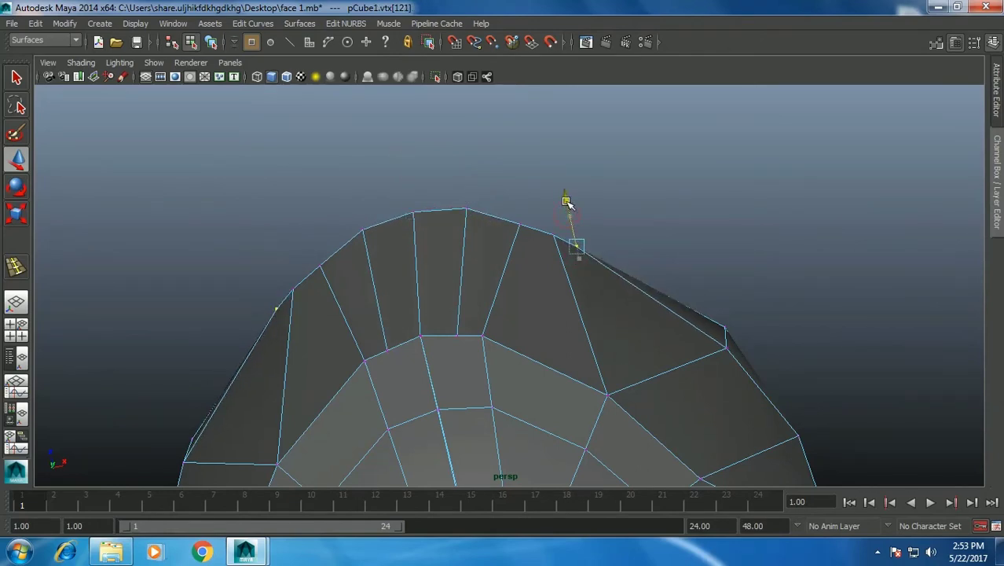
{"action": "left_click", "coordinate": [512, 217]}
{"action": "mouse_move", "coordinate": [512, 179]}
{"action": "left_mouse_down", "text": "alt"}
{"action": "mouse_move", "coordinate": [533, 282]}
{"action": "mouse_move", "coordinate": [549, 298]}
{"action": "mouse_move", "coordinate": [551, 207]}
{"action": "mouse_move", "coordinate": [460, 225]}
{"action": "mouse_move", "coordinate": [545, 271]}
{"action": "mouse_move", "coordinate": [511, 260]}
{"action": "left_mouse_up", "text": "alt"}
{"action": "left_click", "coordinate": [473, 240]}
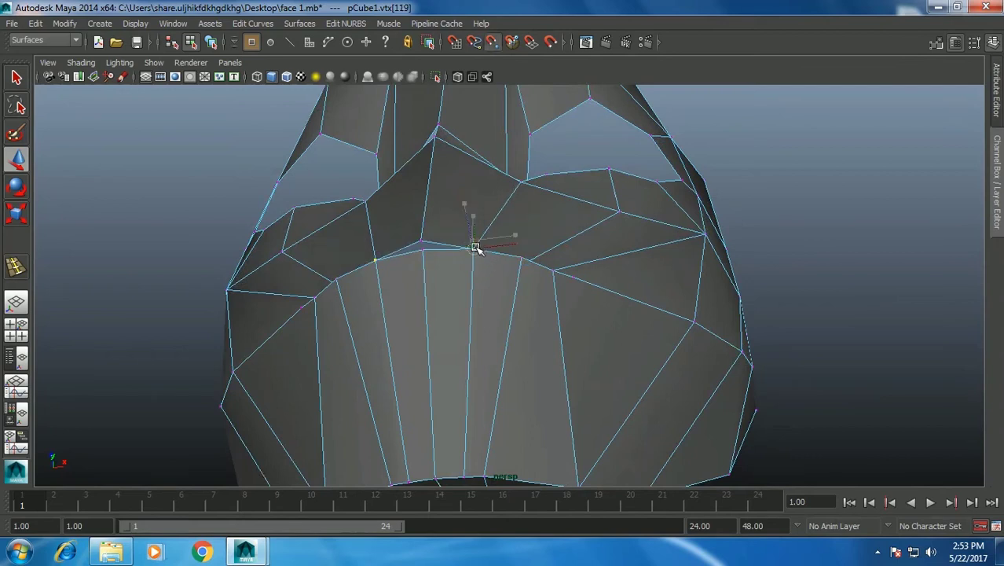
{"action": "left_click", "coordinate": [421, 243]}
{"action": "mouse_move", "coordinate": [506, 270]}
{"action": "left_mouse_down", "text": "alt"}
{"action": "mouse_move", "coordinate": [594, 335]}
{"action": "mouse_move", "coordinate": [594, 392]}
{"action": "mouse_move", "coordinate": [539, 360]}
{"action": "left_mouse_up", "text": "alt"}
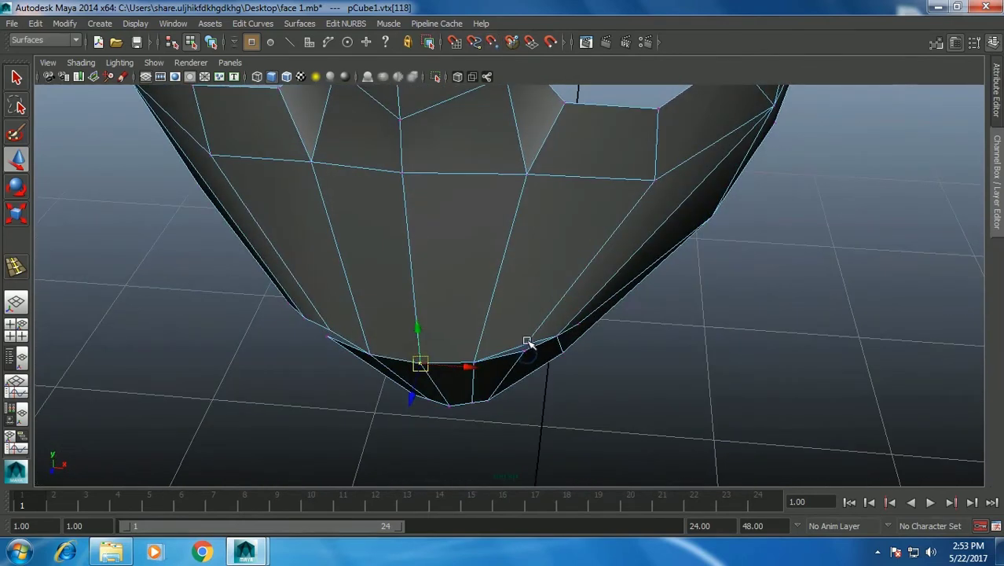
{"action": "left_click", "coordinate": [527, 346]}
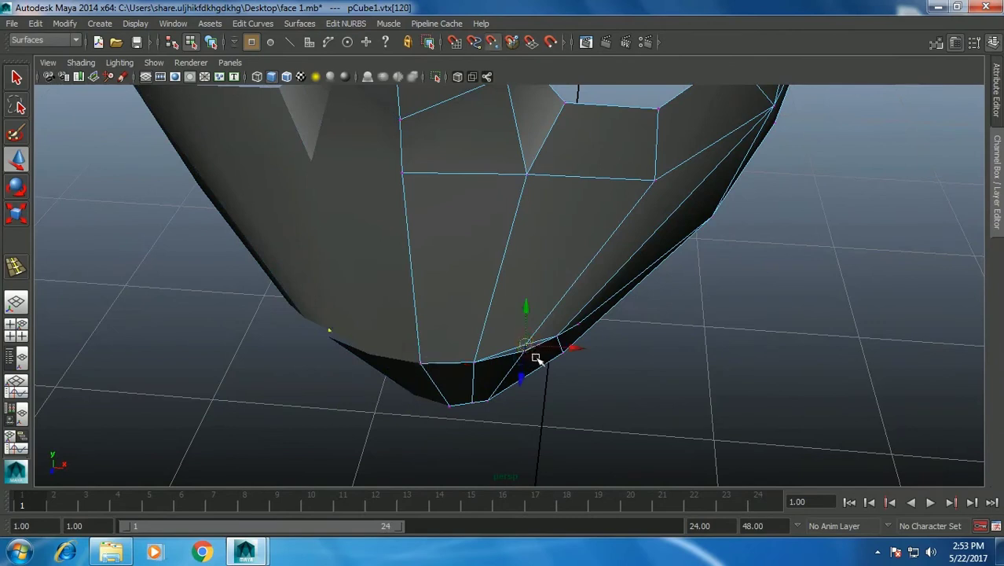
Return to the four-view layout and inspect the chin in each view.
{"action": "mouse_move", "coordinate": [609, 370]}
{"action": "left_mouse_down", "text": "alt"}
{"action": "mouse_move", "coordinate": [538, 313]}
{"action": "mouse_move", "coordinate": [495, 317]}
{"action": "mouse_move", "coordinate": [585, 314]}
{"action": "mouse_move", "coordinate": [578, 348]}
{"action": "left_mouse_up", "text": "alt"}
{"action": "key", "text": "space"}
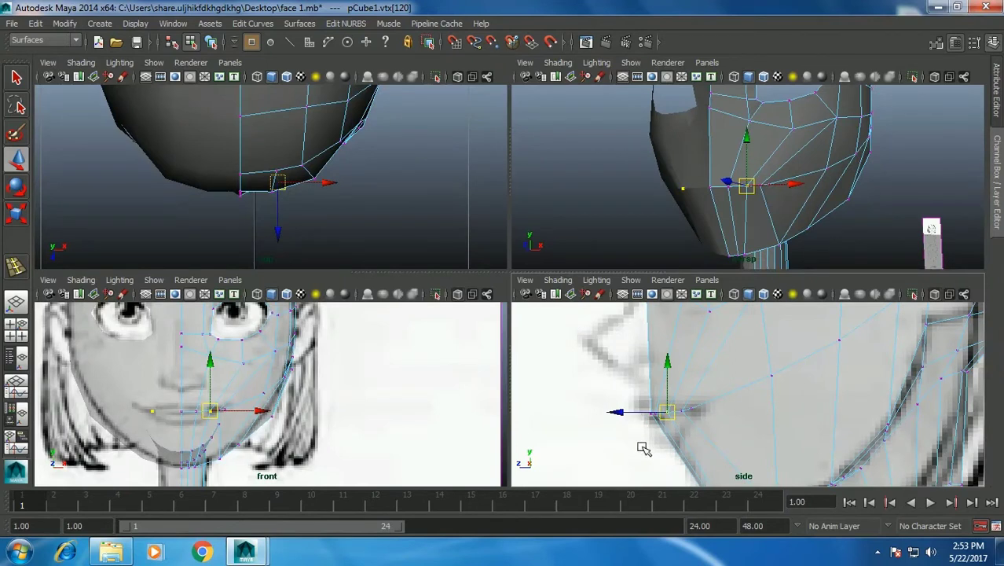
{"action": "scroll", "coordinate": [323, 425], "scroll_direction": "up", "scroll_amount": 5}
{"action": "scroll", "coordinate": [492, 433], "scroll_direction": "down", "scroll_amount": 3}
{"action": "scroll", "coordinate": [417, 377], "scroll_direction": "up", "scroll_amount": 2}
{"action": "mouse_move", "coordinate": [759, 201]}
{"action": "left_mouse_down", "text": "alt"}
{"action": "mouse_move", "coordinate": [774, 209]}
{"action": "mouse_move", "coordinate": [759, 202]}
{"action": "left_mouse_up", "text": "alt"}
Insert a new edge loop across the chin with the Insert Edge Loop Tool.
{"action": "mouse_move", "coordinate": [768, 195]}
{"action": "right_mouse_down"}
{"action": "mouse_move", "coordinate": [779, 144]}
{"action": "mouse_move", "coordinate": [741, 182]}
{"action": "right_mouse_up"}
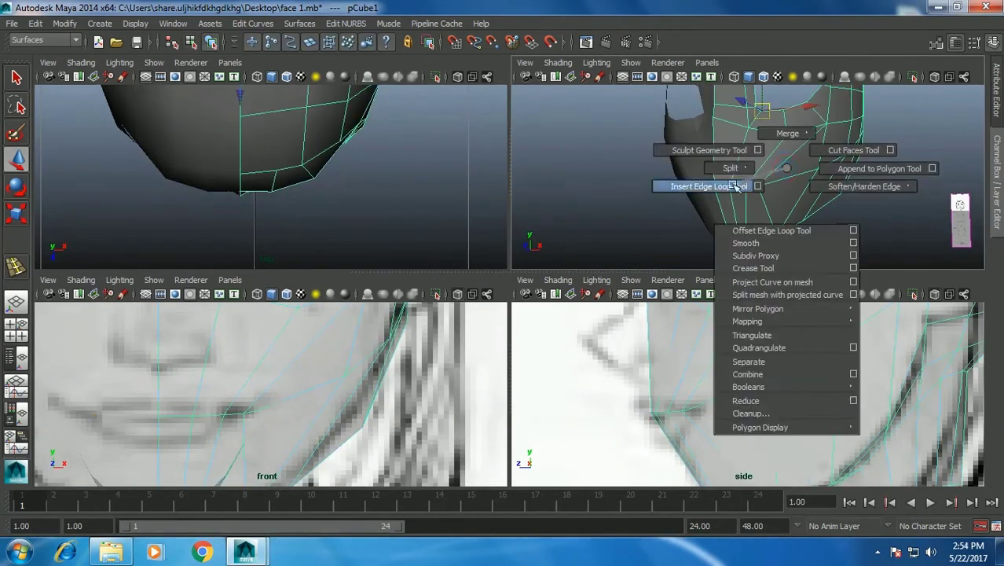
{"action": "left_click_drag", "start_coordinate": [682, 404], "coordinate": [694, 402]}
{"action": "key", "text": "w"}
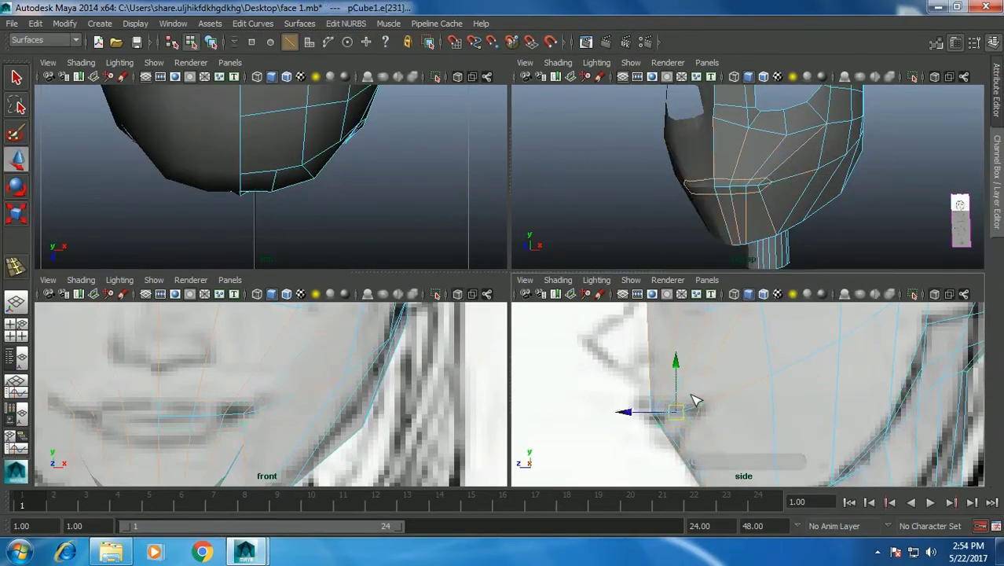
In the maximized perspective view, select a mouth-corner vertex for moving.
{"action": "key", "text": "space"}
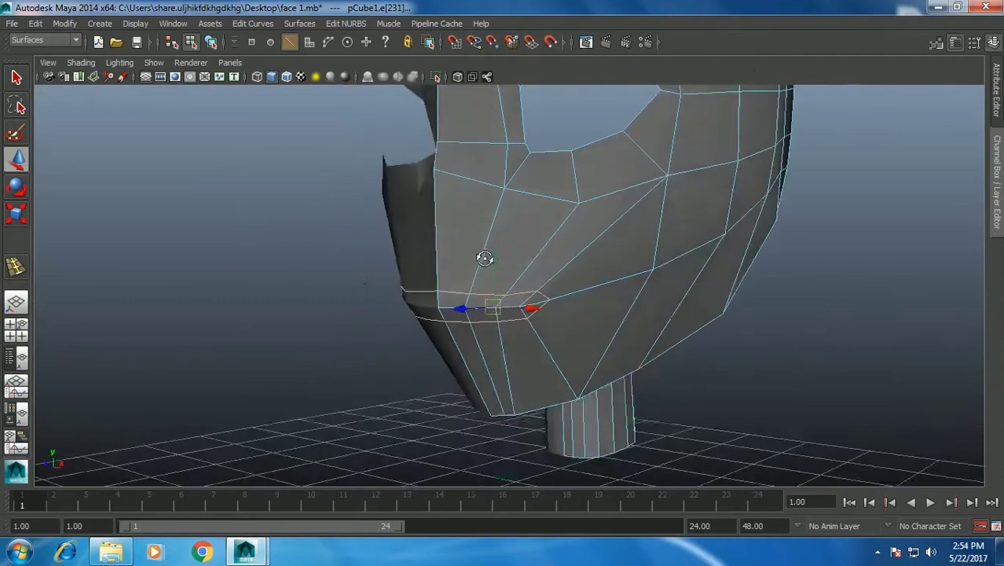
{"action": "key", "text": "F9"}
{"action": "left_click", "coordinate": [435, 293]}
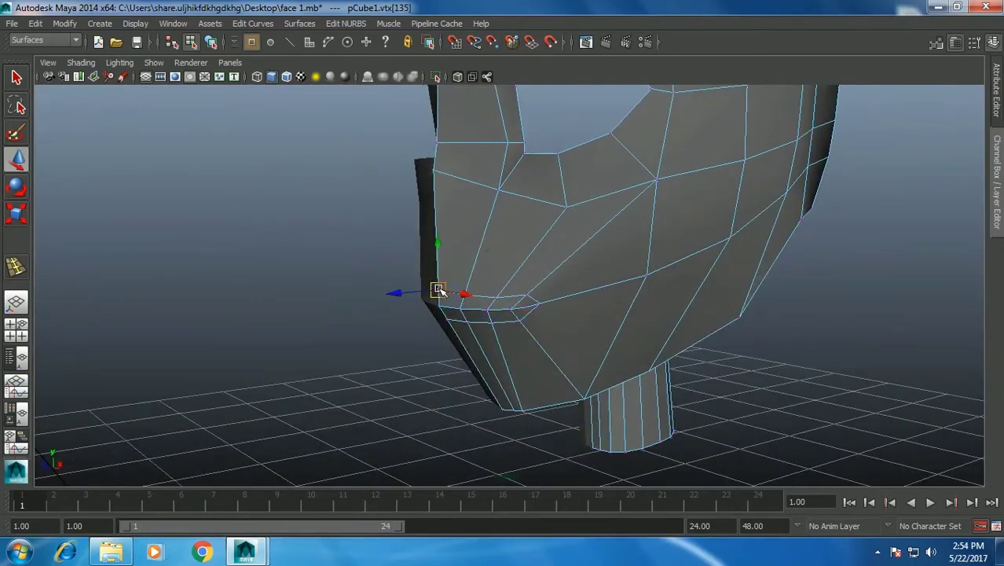
{"action": "right_click_drag", "start_coordinate": [438, 292], "coordinate": [477, 316], "text": "alt"}
{"action": "key", "text": "q"}
{"action": "left_click_drag", "start_coordinate": [477, 316], "coordinate": [448, 314], "text": "alt"}
{"action": "left_click", "coordinate": [445, 299]}
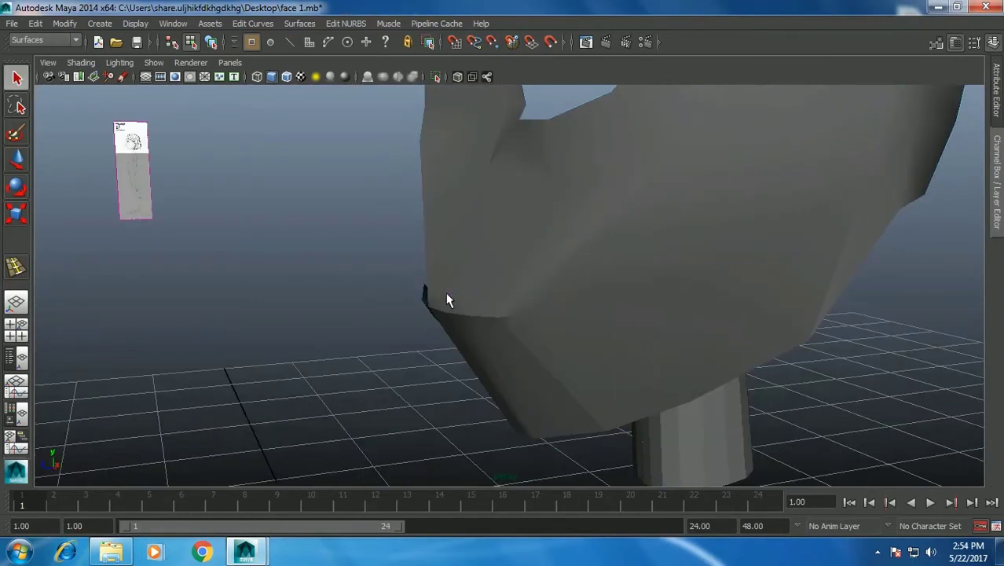
{"action": "left_click", "coordinate": [452, 298]}
{"action": "key", "text": "w"}
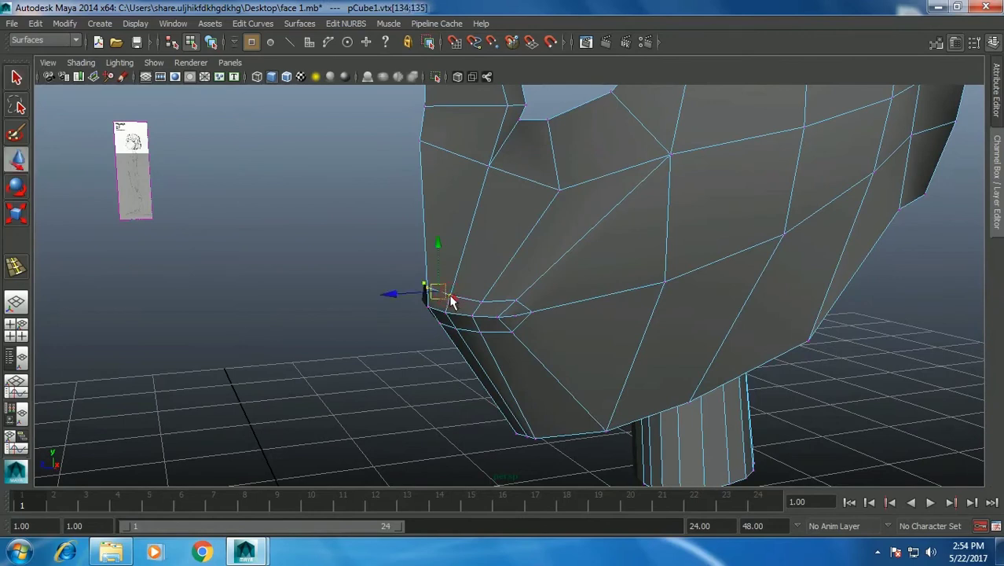
{"action": "mouse_move", "coordinate": [449, 332]}
{"action": "left_mouse_down", "text": "alt"}
{"action": "mouse_move", "coordinate": [455, 321]}
{"action": "mouse_move", "coordinate": [377, 311]}
{"action": "left_mouse_up", "text": "alt"}
Select and reshape the lip, mouth-crease and mouth-corner vertices from several angles.
{"action": "left_click", "coordinate": [452, 328]}
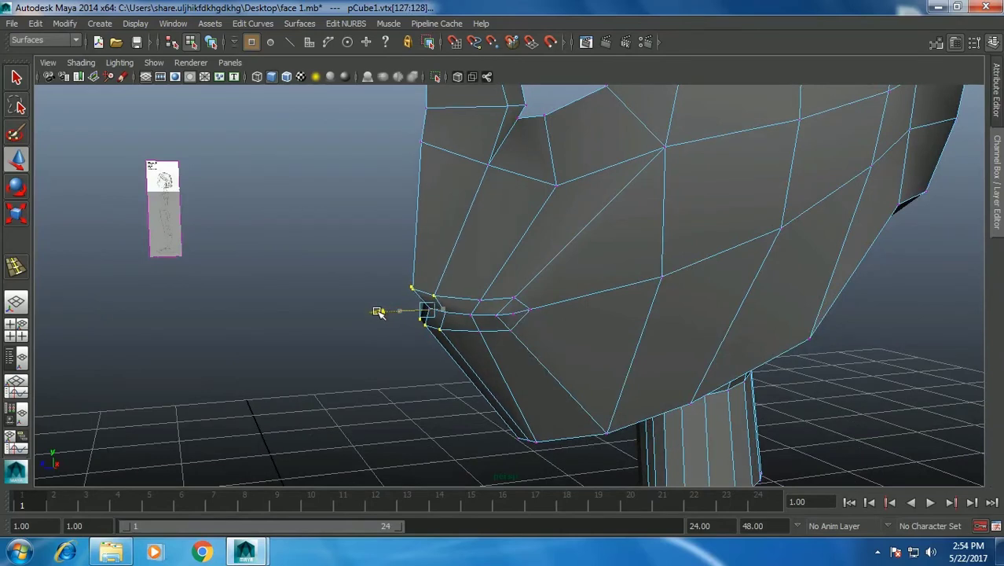
{"action": "left_click", "coordinate": [476, 300]}
{"action": "left_click_drag", "start_coordinate": [511, 313], "coordinate": [526, 306], "text": "alt"}
{"action": "left_click", "coordinate": [492, 292]}
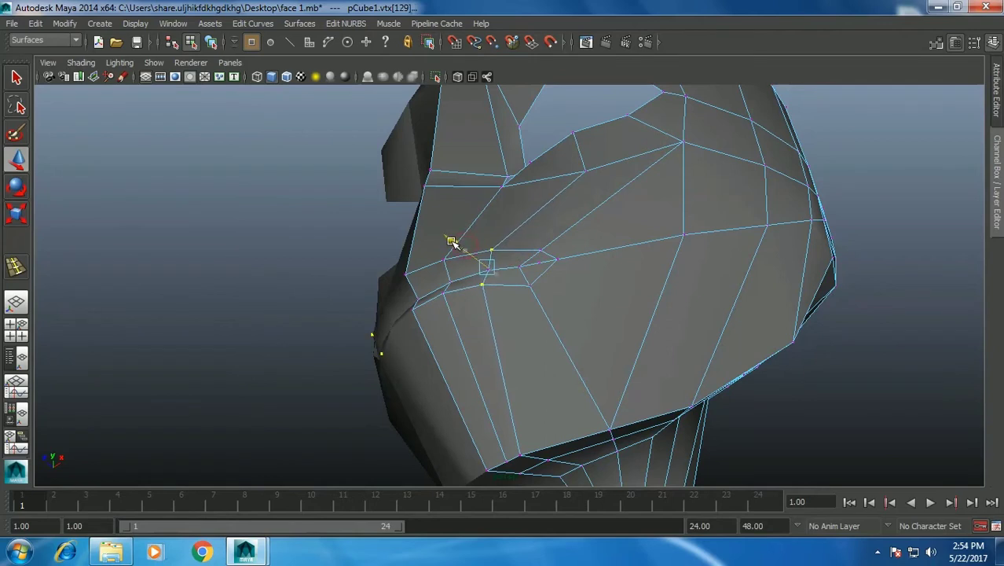
{"action": "mouse_move", "coordinate": [464, 243]}
{"action": "left_mouse_down", "text": "alt"}
{"action": "mouse_move", "coordinate": [488, 219]}
{"action": "mouse_move", "coordinate": [533, 260]}
{"action": "mouse_move", "coordinate": [549, 256]}
{"action": "mouse_move", "coordinate": [511, 376]}
{"action": "left_mouse_up", "text": "alt"}
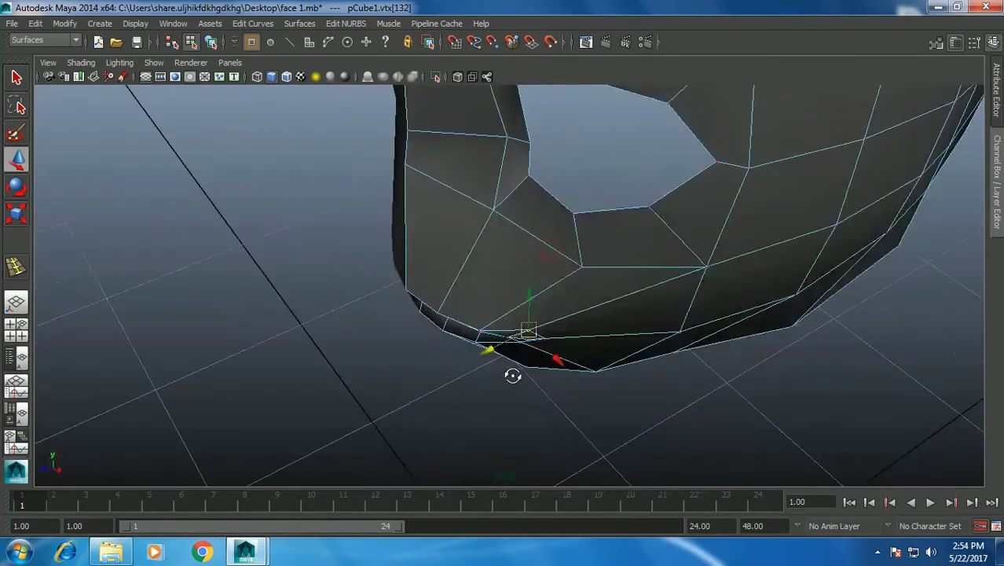
{"action": "left_click", "coordinate": [483, 351]}
{"action": "left_click_drag", "start_coordinate": [476, 352], "coordinate": [530, 256], "text": "alt"}
{"action": "left_click", "coordinate": [532, 294]}
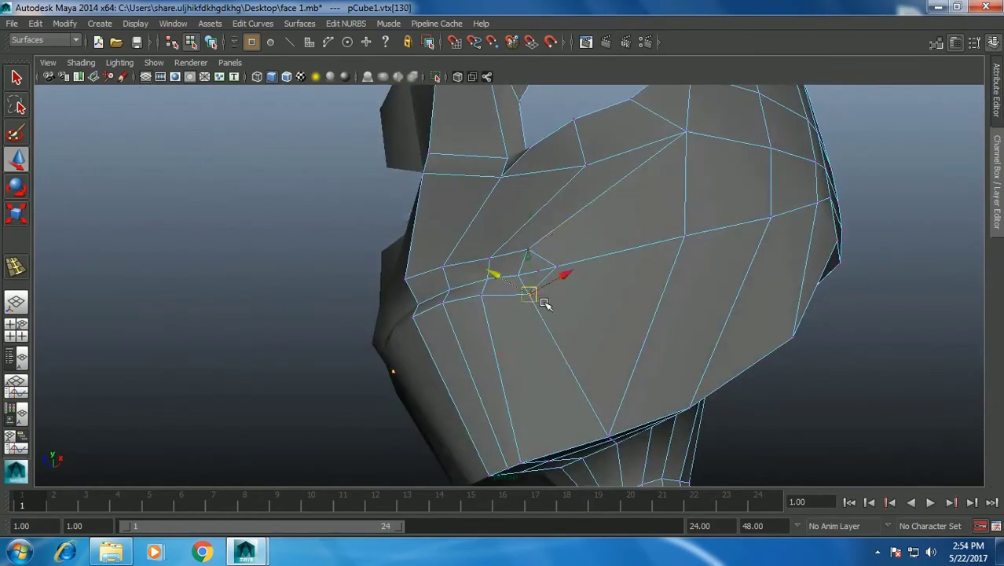
{"action": "left_click_drag", "start_coordinate": [544, 300], "coordinate": [534, 260], "text": "alt"}
Pull the lower lip vertex down to open the lips.
{"action": "mouse_move", "coordinate": [504, 225]}
{"action": "left_mouse_down", "text": "alt"}
{"action": "mouse_move", "coordinate": [544, 315]}
{"action": "mouse_move", "coordinate": [628, 314]}
{"action": "mouse_move", "coordinate": [440, 312]}
{"action": "mouse_move", "coordinate": [356, 292]}
{"action": "left_mouse_up", "text": "alt"}
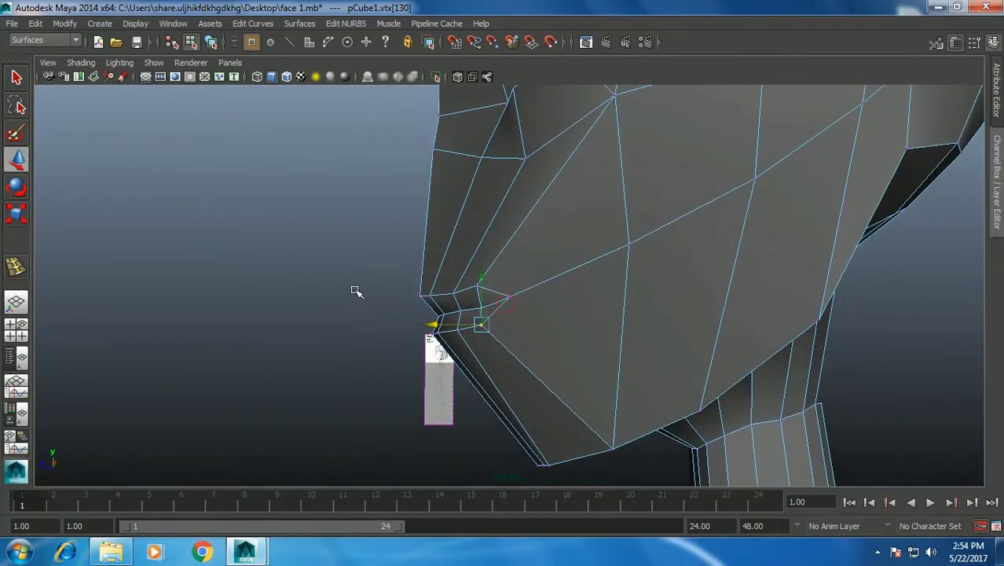
{"action": "left_click", "coordinate": [356, 291]}
{"action": "left_click", "coordinate": [478, 289]}
{"action": "left_click_drag", "start_coordinate": [476, 247], "coordinate": [477, 261]}
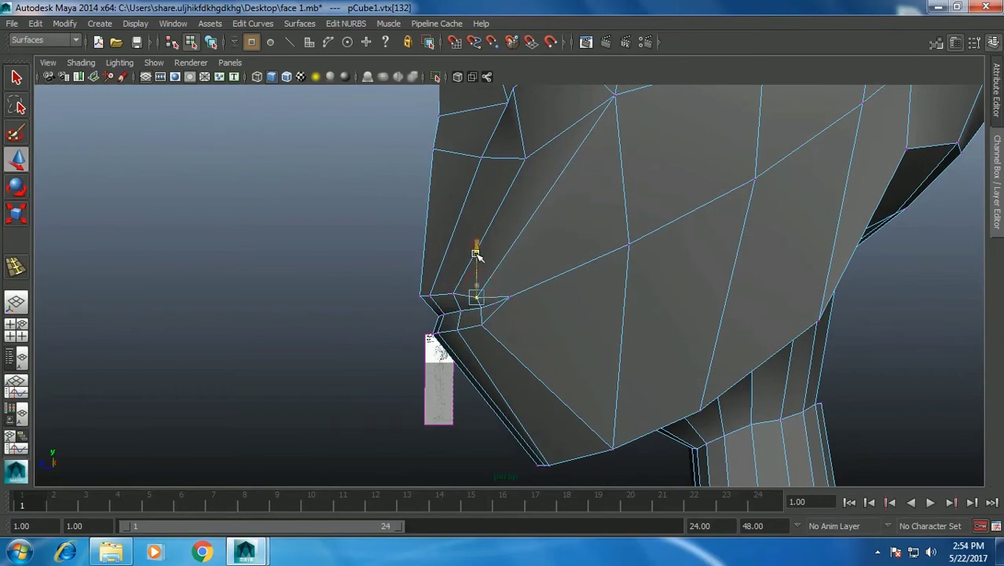
{"action": "key", "text": "space"}
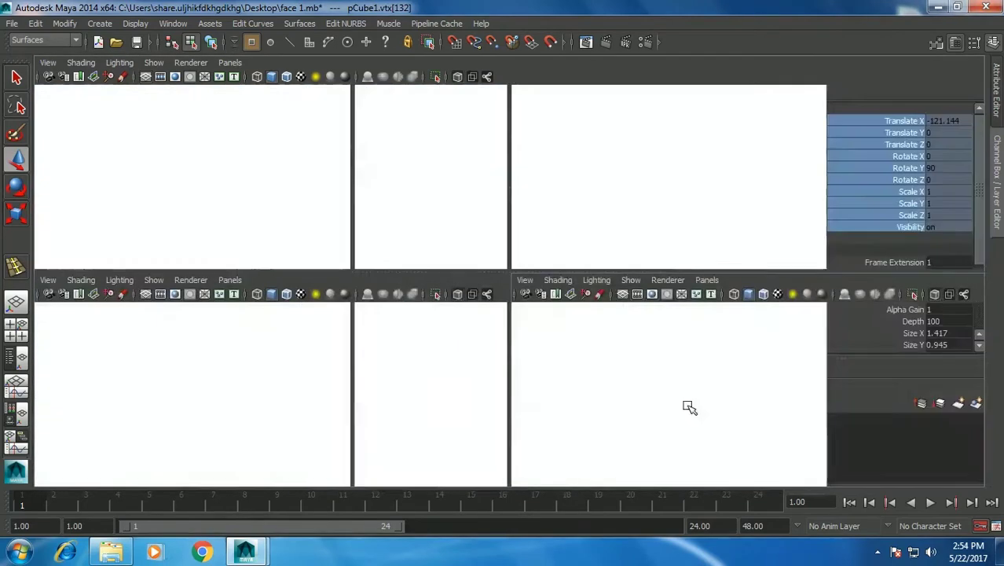
In the maximized side view with X-Ray off, move the mouth-corner vertex onto the sketched lips.
{"action": "key", "text": "space"}
{"action": "left_click", "coordinate": [458, 79]}
{"action": "middle_click_drag", "start_coordinate": [428, 281], "coordinate": [444, 331], "text": "alt"}
{"action": "left_click", "coordinate": [423, 354]}
{"action": "left_click_drag", "start_coordinate": [423, 304], "coordinate": [423, 283]}
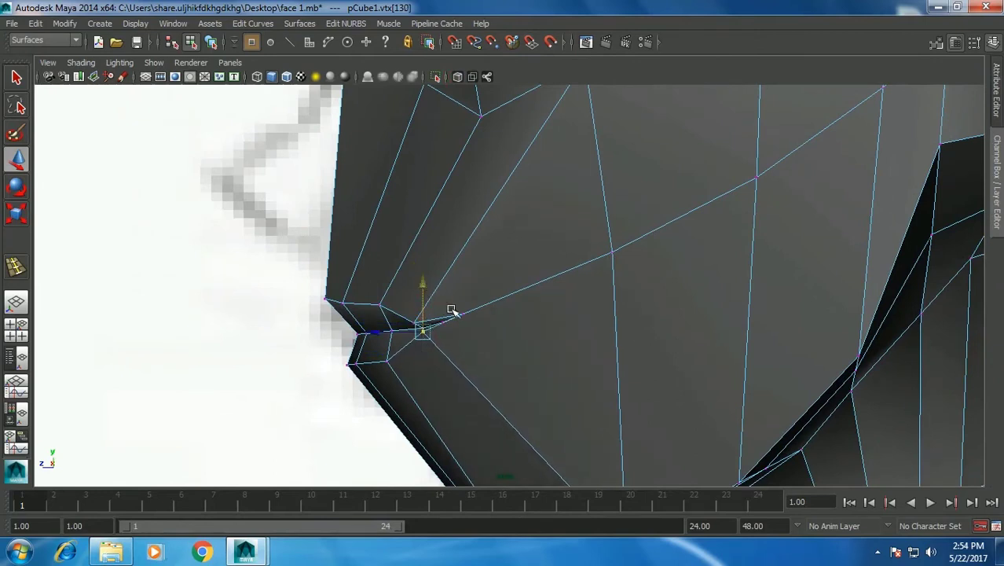
{"action": "left_click_drag", "start_coordinate": [384, 334], "coordinate": [393, 383]}
{"action": "middle_click_drag", "start_coordinate": [399, 352], "coordinate": [384, 355], "text": "alt"}
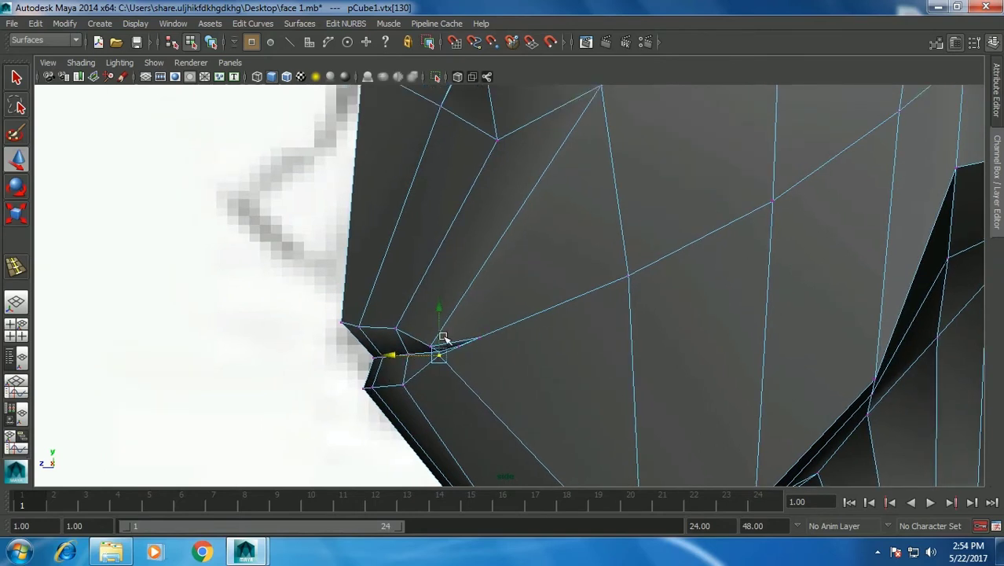
{"action": "left_click", "coordinate": [360, 324]}
In the maximized perspective view, move a lip-crease vertex vertically to deepen the crease.
{"action": "key", "text": "space"}
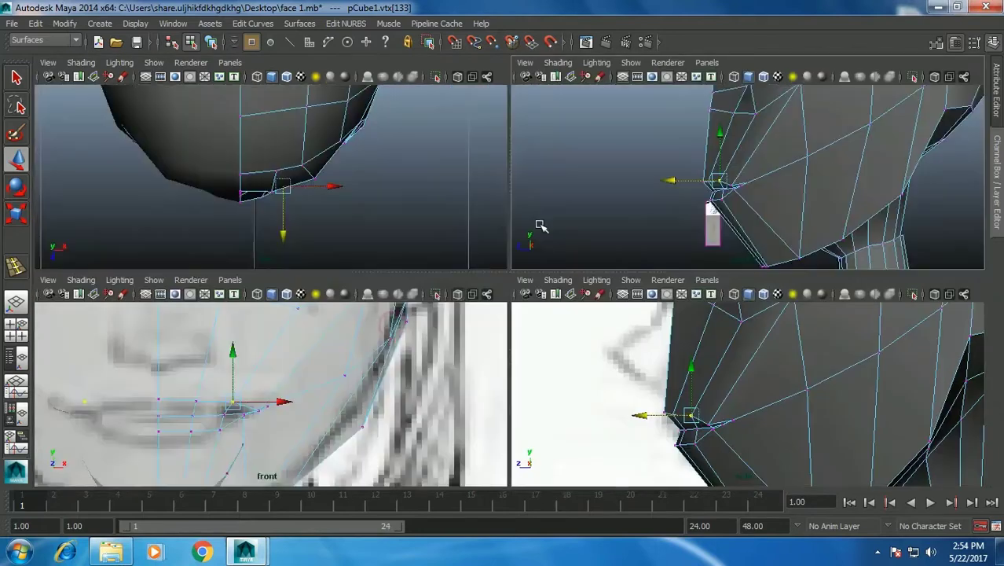
{"action": "key", "text": "space"}
{"action": "left_click_drag", "start_coordinate": [486, 260], "coordinate": [552, 218], "text": "alt"}
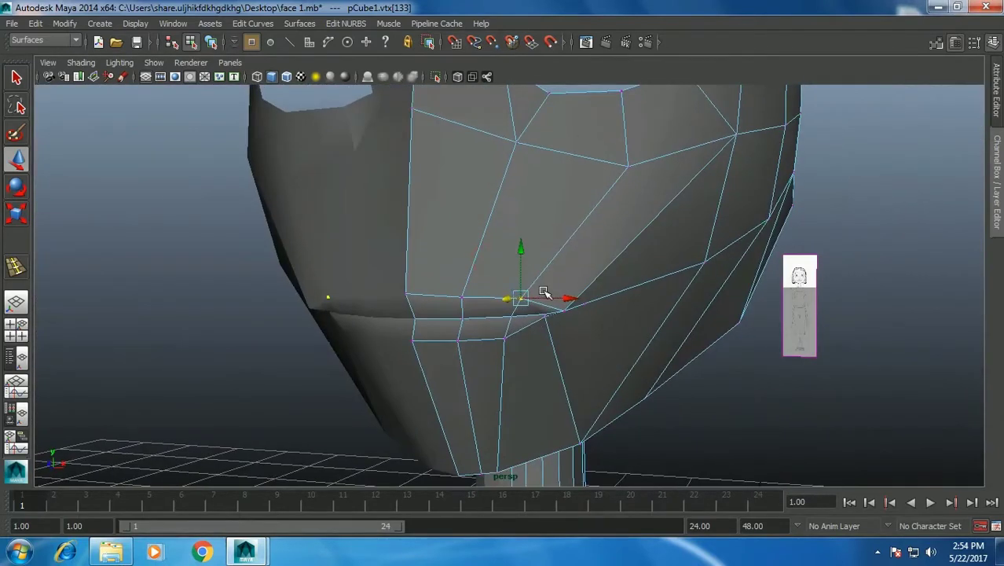
{"action": "left_click", "coordinate": [563, 246]}
{"action": "mouse_move", "coordinate": [589, 260]}
{"action": "left_mouse_down", "text": "alt"}
{"action": "mouse_move", "coordinate": [549, 181]}
{"action": "mouse_move", "coordinate": [552, 265]}
{"action": "mouse_move", "coordinate": [548, 251]}
{"action": "mouse_move", "coordinate": [452, 286]}
{"action": "mouse_move", "coordinate": [522, 374]}
{"action": "mouse_move", "coordinate": [539, 260]}
{"action": "mouse_move", "coordinate": [527, 342]}
{"action": "mouse_move", "coordinate": [498, 346]}
{"action": "mouse_move", "coordinate": [508, 250]}
{"action": "left_mouse_up", "text": "alt"}
{"action": "left_click_drag", "start_coordinate": [477, 188], "coordinate": [474, 184]}
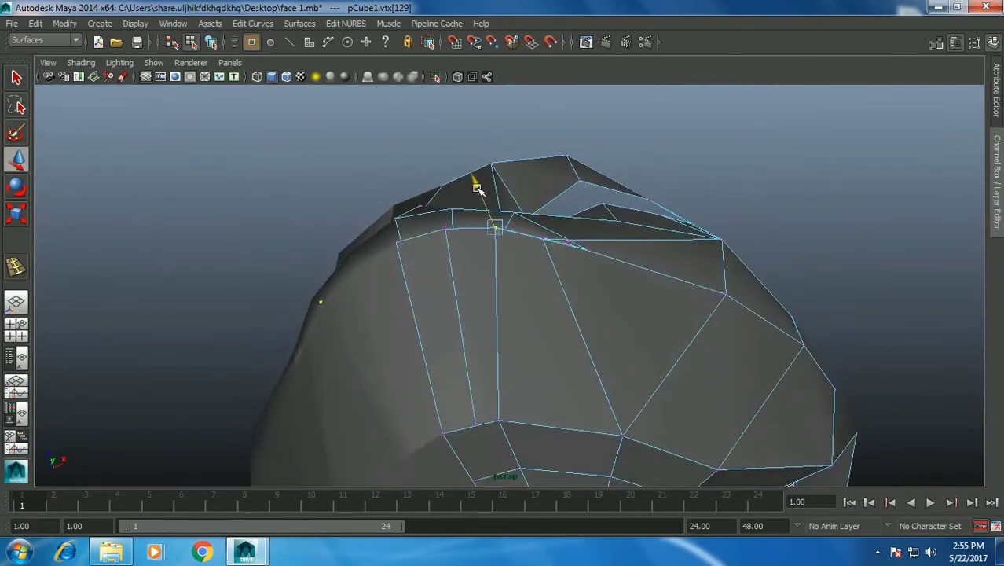
Select rim and mouth vertices, checking the shape with smooth preview on and off.
{"action": "left_click", "coordinate": [445, 227]}
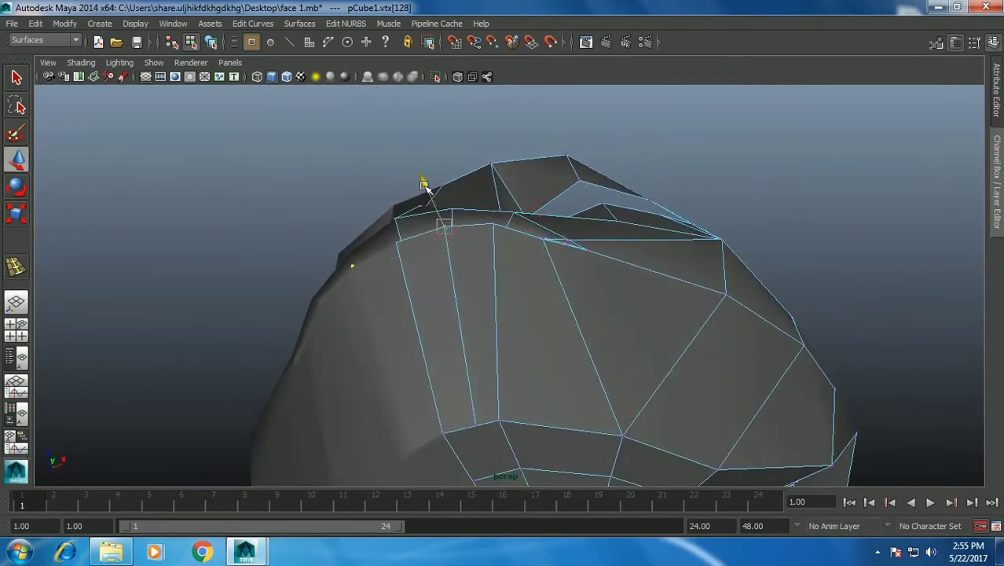
{"action": "mouse_move", "coordinate": [377, 204]}
{"action": "left_mouse_down", "text": "alt"}
{"action": "mouse_move", "coordinate": [514, 336]}
{"action": "mouse_move", "coordinate": [607, 354]}
{"action": "mouse_move", "coordinate": [665, 352]}
{"action": "mouse_move", "coordinate": [578, 327]}
{"action": "mouse_move", "coordinate": [623, 378]}
{"action": "mouse_move", "coordinate": [576, 348]}
{"action": "mouse_move", "coordinate": [505, 337]}
{"action": "mouse_move", "coordinate": [422, 343]}
{"action": "left_mouse_up", "text": "alt"}
{"action": "key", "text": "3"}
{"action": "left_click", "coordinate": [580, 323]}
{"action": "key", "text": "1"}
Raise the lip-corner vertex and move it sideways, mirrored by symmetry.
{"action": "left_click", "coordinate": [388, 321]}
{"action": "left_click", "coordinate": [428, 333]}
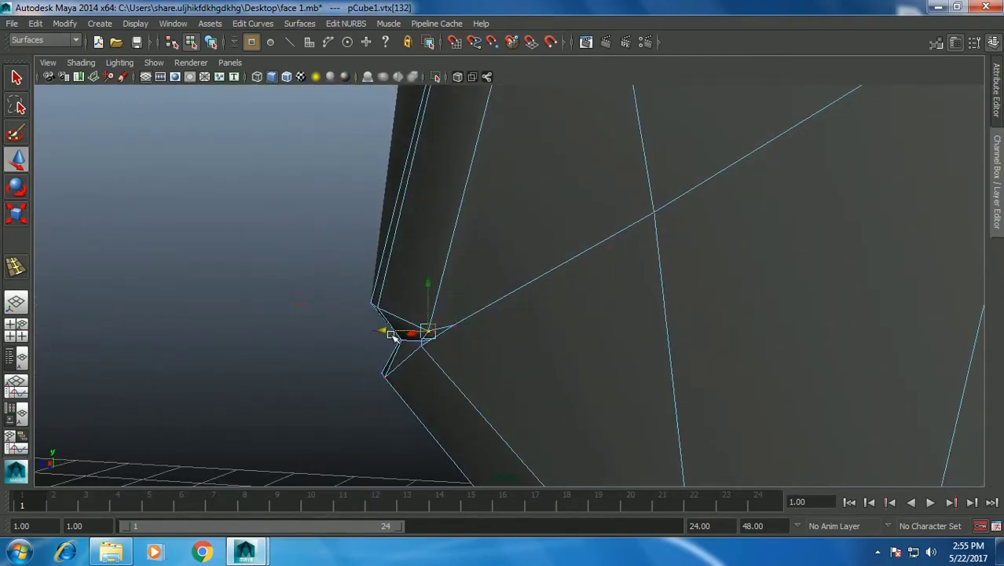
{"action": "mouse_move", "coordinate": [395, 333]}
{"action": "left_mouse_down", "text": "alt"}
{"action": "mouse_move", "coordinate": [485, 363]}
{"action": "mouse_move", "coordinate": [471, 358]}
{"action": "mouse_move", "coordinate": [469, 341]}
{"action": "mouse_move", "coordinate": [417, 336]}
{"action": "mouse_move", "coordinate": [486, 352]}
{"action": "mouse_move", "coordinate": [458, 358]}
{"action": "mouse_move", "coordinate": [598, 389]}
{"action": "mouse_move", "coordinate": [421, 366]}
{"action": "mouse_move", "coordinate": [536, 366]}
{"action": "mouse_move", "coordinate": [517, 360]}
{"action": "left_mouse_up", "text": "alt"}
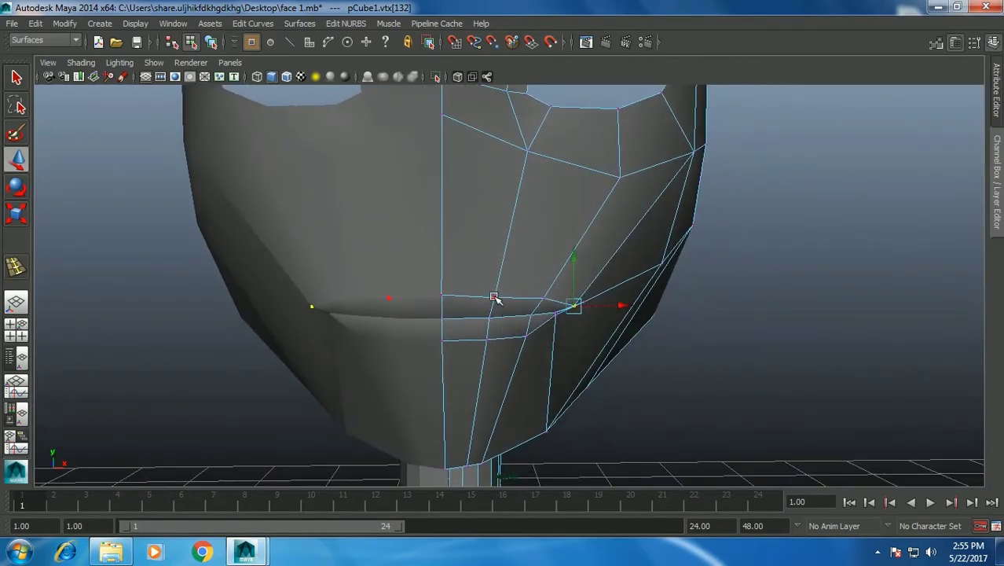
{"action": "left_click_drag", "start_coordinate": [493, 251], "coordinate": [495, 237]}
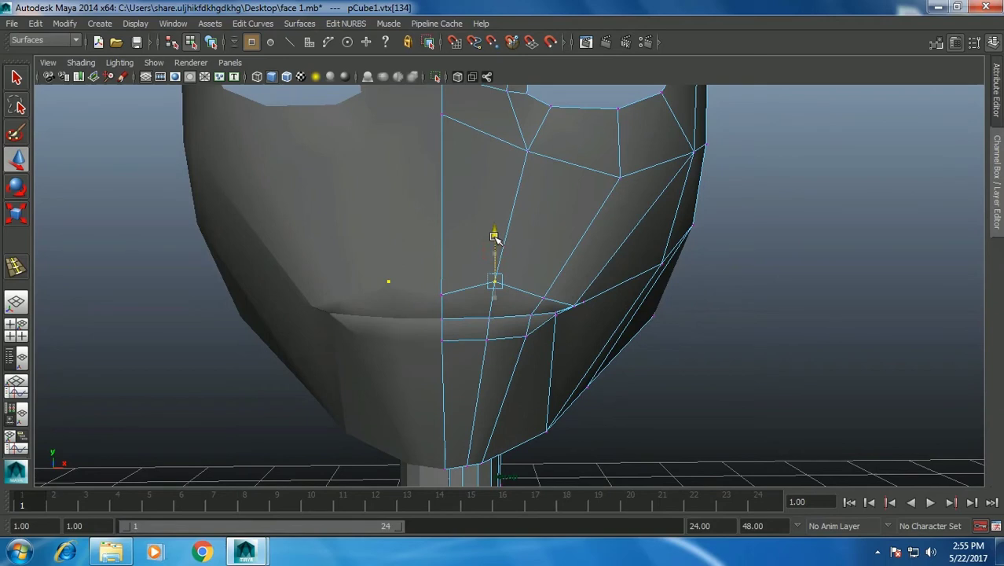
{"action": "left_click_drag", "start_coordinate": [537, 287], "coordinate": [528, 288]}
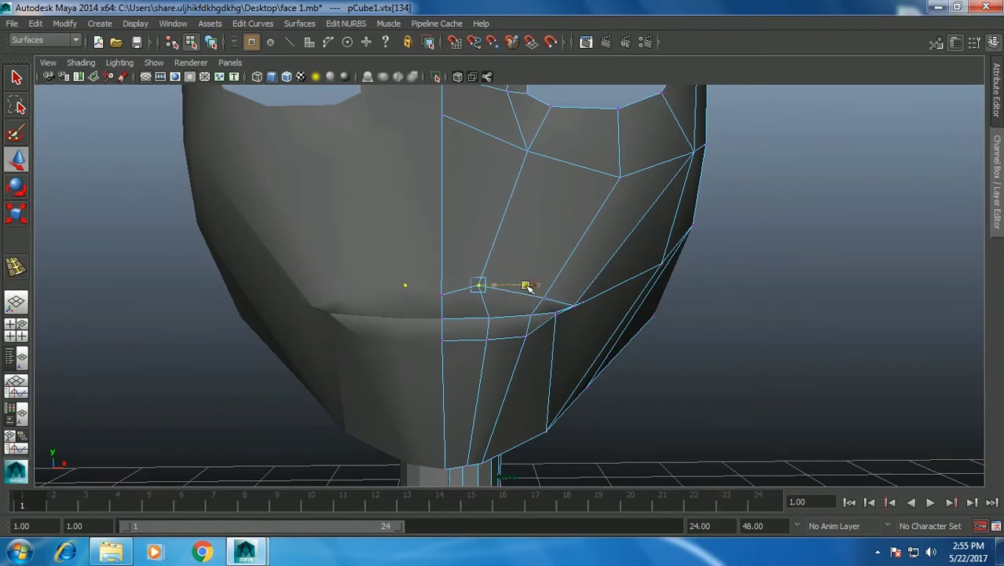
{"action": "mouse_move", "coordinate": [497, 322]}
{"action": "left_mouse_down", "text": "alt"}
{"action": "mouse_move", "coordinate": [517, 329]}
{"action": "mouse_move", "coordinate": [482, 341]}
{"action": "left_mouse_up", "text": "alt"}
Reposition the vertices above the centre of the lips and along the mouth rim.
{"action": "left_click", "coordinate": [484, 351]}
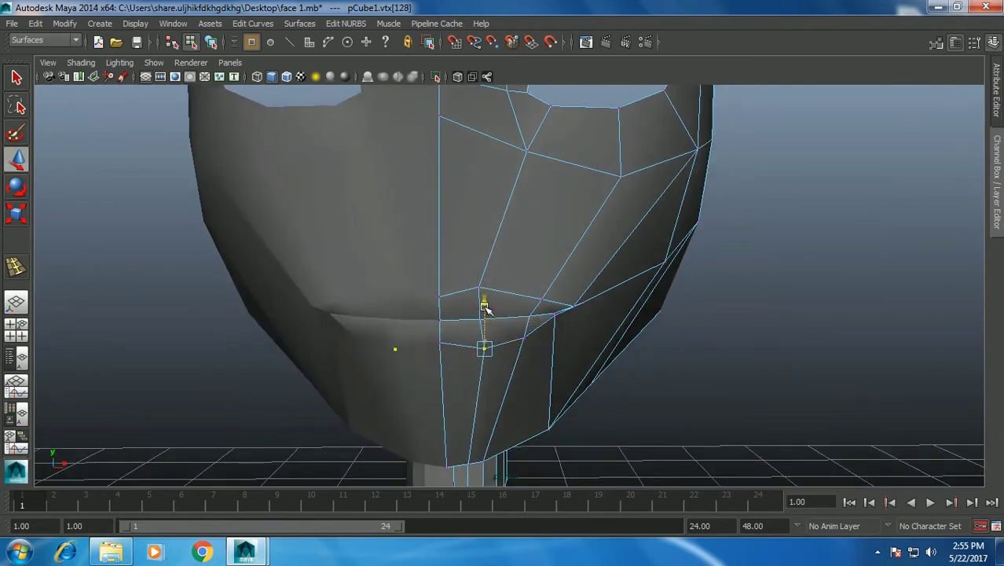
{"action": "left_click_drag", "start_coordinate": [525, 344], "coordinate": [522, 345]}
{"action": "mouse_move", "coordinate": [481, 297]}
{"action": "left_mouse_down"}
{"action": "mouse_move", "coordinate": [482, 217]}
{"action": "mouse_move", "coordinate": [488, 238]}
{"action": "left_mouse_up"}
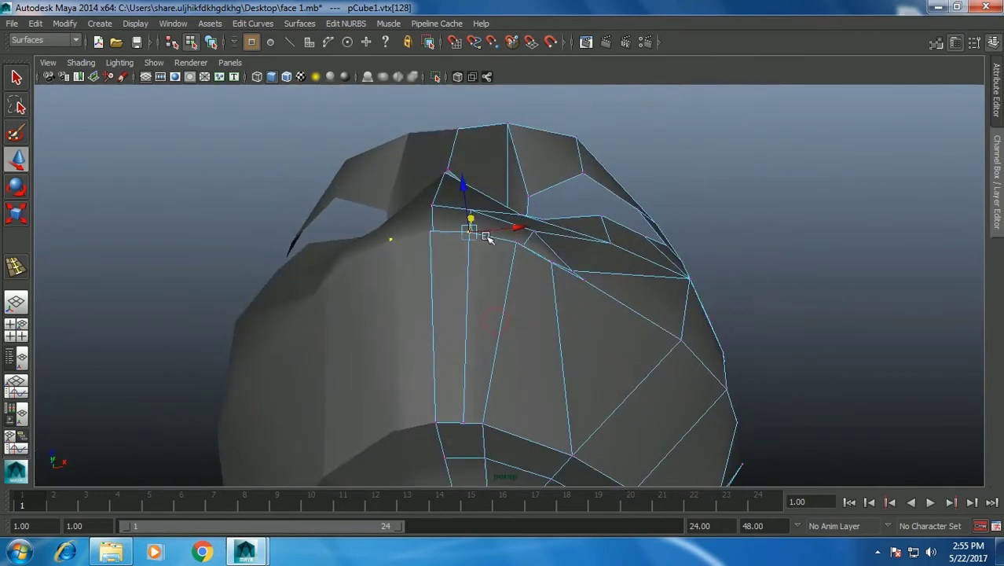
{"action": "mouse_move", "coordinate": [465, 189]}
{"action": "left_mouse_down"}
{"action": "mouse_move", "coordinate": [464, 179]}
{"action": "mouse_move", "coordinate": [440, 338]}
{"action": "mouse_move", "coordinate": [571, 347]}
{"action": "mouse_move", "coordinate": [567, 371]}
{"action": "mouse_move", "coordinate": [534, 394]}
{"action": "left_mouse_up"}
{"action": "left_click", "coordinate": [469, 344]}
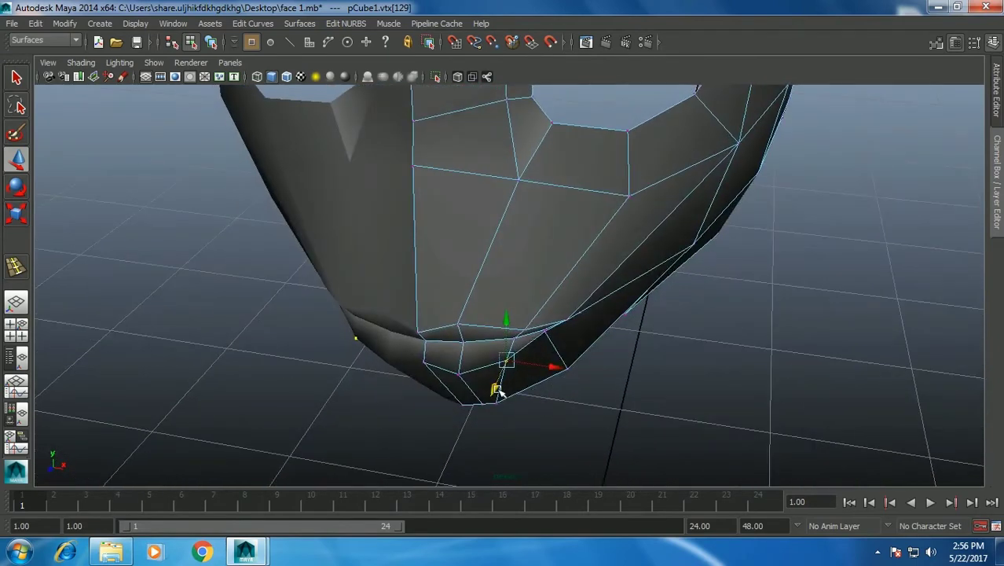
{"action": "mouse_move", "coordinate": [491, 397]}
{"action": "left_mouse_down", "text": "alt"}
{"action": "mouse_move", "coordinate": [470, 365]}
{"action": "mouse_move", "coordinate": [539, 327]}
{"action": "mouse_move", "coordinate": [545, 339]}
{"action": "mouse_move", "coordinate": [522, 204]}
{"action": "mouse_move", "coordinate": [545, 200]}
{"action": "mouse_move", "coordinate": [523, 194]}
{"action": "left_mouse_up", "text": "alt"}
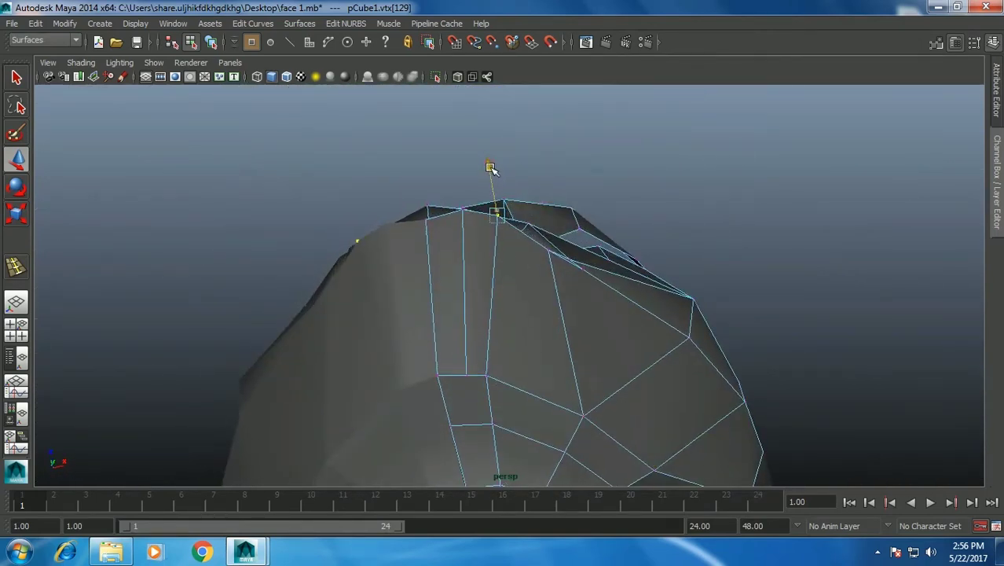
{"action": "left_click_drag", "start_coordinate": [543, 208], "coordinate": [483, 203], "text": "alt"}
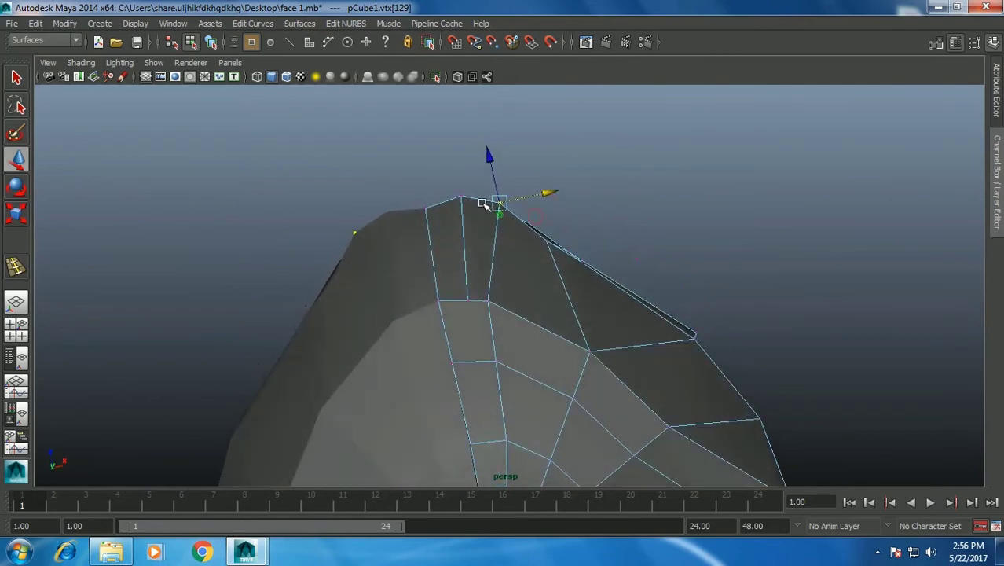
{"action": "left_click", "coordinate": [461, 196]}
{"action": "left_click_drag", "start_coordinate": [455, 150], "coordinate": [453, 150]}
Nudge a chin-edge vertex sideways to match the front reference.
{"action": "mouse_move", "coordinate": [523, 202]}
{"action": "left_mouse_down", "text": "alt"}
{"action": "mouse_move", "coordinate": [516, 347]}
{"action": "mouse_move", "coordinate": [366, 336]}
{"action": "mouse_move", "coordinate": [475, 341]}
{"action": "mouse_move", "coordinate": [491, 332]}
{"action": "mouse_move", "coordinate": [418, 377]}
{"action": "mouse_move", "coordinate": [410, 394]}
{"action": "left_mouse_up", "text": "alt"}
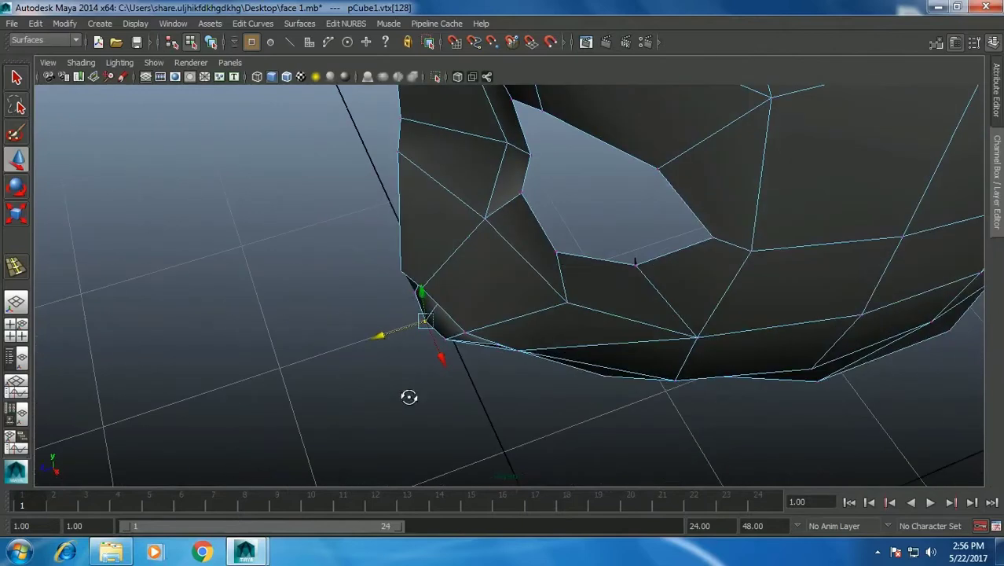
{"action": "left_click", "coordinate": [408, 331]}
{"action": "left_click", "coordinate": [420, 289]}
{"action": "mouse_move", "coordinate": [383, 303]}
{"action": "left_mouse_down"}
{"action": "mouse_move", "coordinate": [366, 298]}
{"action": "mouse_move", "coordinate": [459, 320]}
{"action": "mouse_move", "coordinate": [553, 287]}
{"action": "mouse_move", "coordinate": [532, 180]}
{"action": "mouse_move", "coordinate": [511, 204]}
{"action": "mouse_move", "coordinate": [546, 273]}
{"action": "left_mouse_up"}
Check the head in the top, front, side and perspective views, then return to perspective.
{"action": "key", "text": "space"}
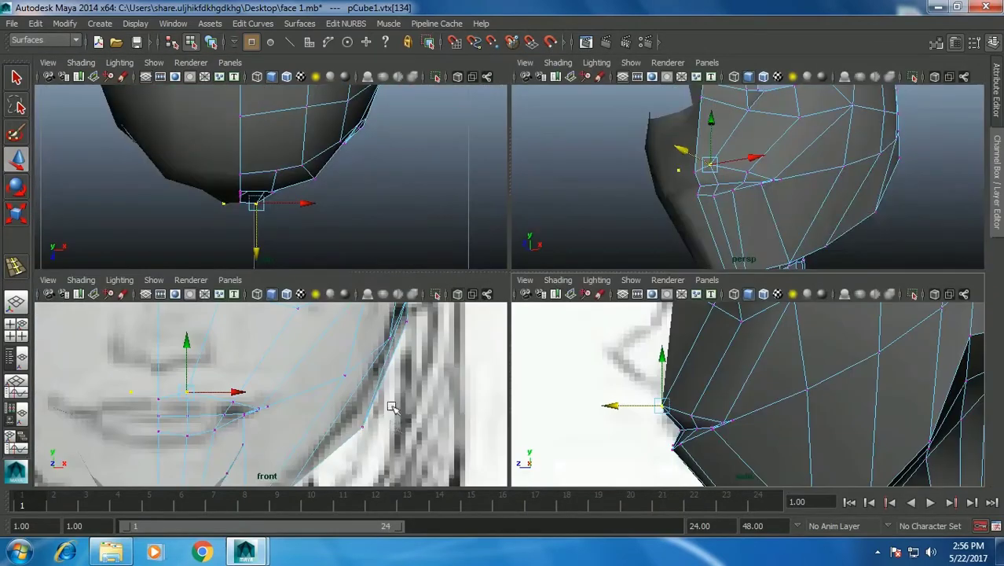
{"action": "scroll", "coordinate": [305, 424], "scroll_direction": "down", "scroll_amount": 2}
{"action": "scroll", "coordinate": [285, 420], "scroll_direction": "down", "scroll_amount": 1}
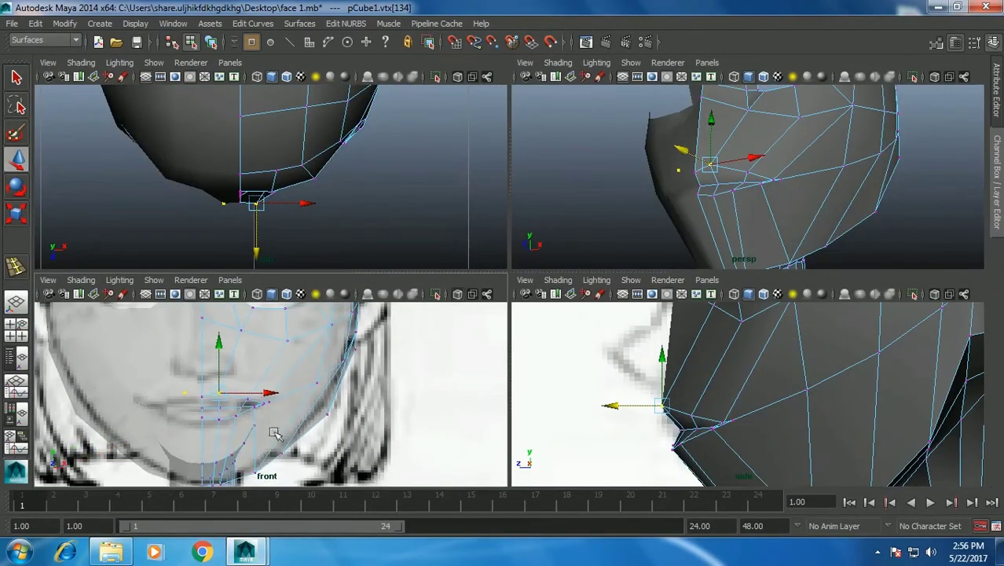
{"action": "scroll", "coordinate": [727, 441], "scroll_direction": "up", "scroll_amount": 2}
{"action": "key", "text": "space"}
Return the mesh to its low-poly cage in Object Mode and pick the Insert Edge Loop Tool.
{"action": "mouse_move", "coordinate": [549, 285]}
{"action": "left_mouse_down", "text": "alt"}
{"action": "mouse_move", "coordinate": [562, 290]}
{"action": "mouse_move", "coordinate": [565, 311]}
{"action": "mouse_move", "coordinate": [576, 309]}
{"action": "left_mouse_up", "text": "alt"}
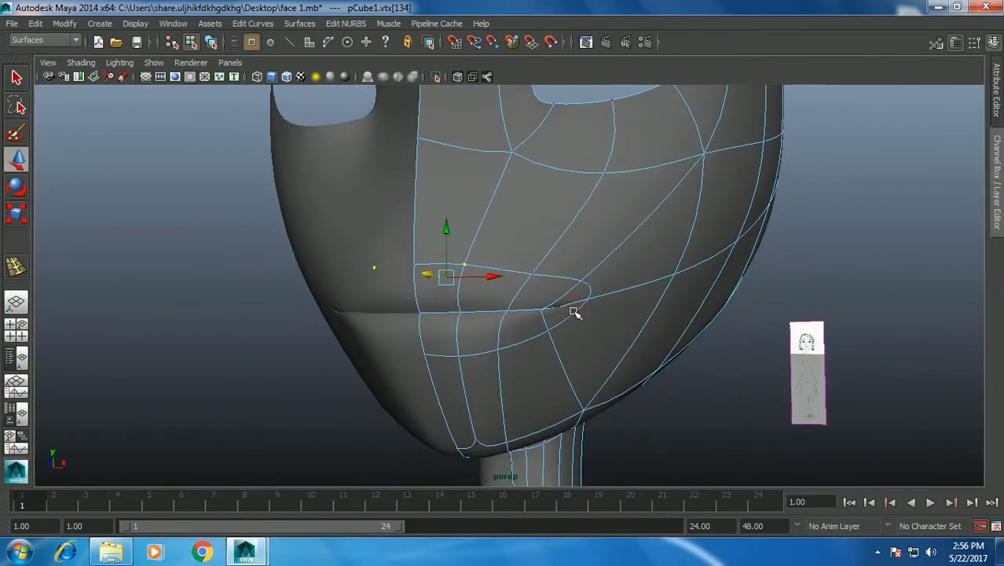
{"action": "key", "text": "1"}
{"action": "right_click_drag", "start_coordinate": [610, 239], "coordinate": [642, 237]}
{"action": "mouse_move", "coordinate": [511, 287]}
{"action": "left_mouse_down", "text": "alt"}
{"action": "mouse_move", "coordinate": [549, 276]}
{"action": "mouse_move", "coordinate": [463, 312]}
{"action": "mouse_move", "coordinate": [448, 277]}
{"action": "left_mouse_up", "text": "alt"}
{"action": "right_click_drag", "start_coordinate": [451, 246], "coordinate": [406, 266], "text": "shift"}
{"action": "left_click_drag", "start_coordinate": [433, 283], "coordinate": [422, 316], "text": "alt"}
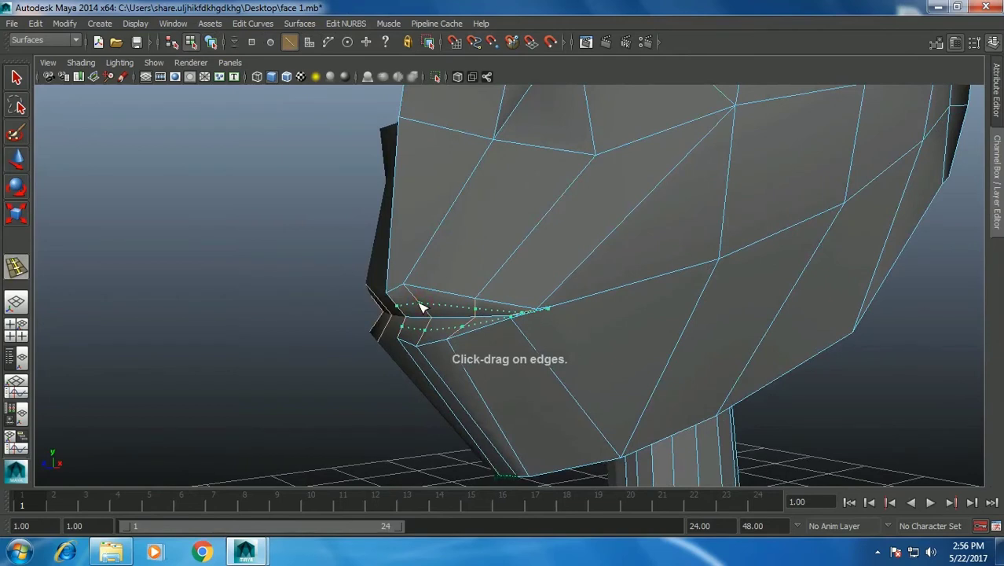
Insert an edge loop through the lips and switch to moving vertices.
{"action": "left_click", "coordinate": [422, 308]}
{"action": "key", "text": "w"}
{"action": "scroll", "coordinate": [417, 312], "scroll_direction": "up", "scroll_amount": 2}
{"action": "scroll", "coordinate": [468, 332], "scroll_direction": "up", "scroll_amount": 2}
{"action": "right_click_drag", "start_coordinate": [402, 331], "coordinate": [351, 324]}
Move the lip-corner vertices sideways and down to tighten the mouth corner.
{"action": "left_click", "coordinate": [351, 315]}
{"action": "left_click", "coordinate": [382, 310], "text": "shift"}
{"action": "mouse_move", "coordinate": [384, 316]}
{"action": "left_mouse_down", "text": "alt"}
{"action": "mouse_move", "coordinate": [337, 322]}
{"action": "mouse_move", "coordinate": [394, 280]}
{"action": "mouse_move", "coordinate": [377, 294]}
{"action": "mouse_move", "coordinate": [461, 312]}
{"action": "mouse_move", "coordinate": [377, 338]}
{"action": "mouse_move", "coordinate": [290, 333]}
{"action": "left_mouse_up", "text": "alt"}
{"action": "left_click", "coordinate": [444, 308]}
{"action": "left_click_drag", "start_coordinate": [241, 354], "coordinate": [358, 368], "text": "alt"}
{"action": "left_click_drag", "start_coordinate": [215, 358], "coordinate": [202, 357]}
{"action": "mouse_move", "coordinate": [245, 310]}
{"action": "left_mouse_down"}
{"action": "mouse_move", "coordinate": [249, 298]}
{"action": "mouse_move", "coordinate": [234, 332]}
{"action": "mouse_move", "coordinate": [208, 340]}
{"action": "left_mouse_up"}
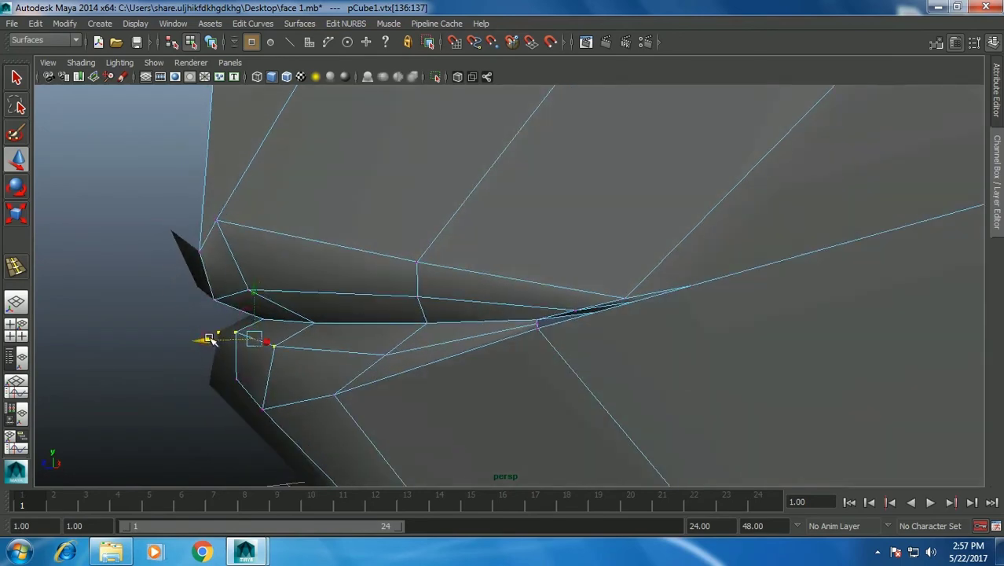
{"action": "left_click_drag", "start_coordinate": [250, 296], "coordinate": [253, 297]}
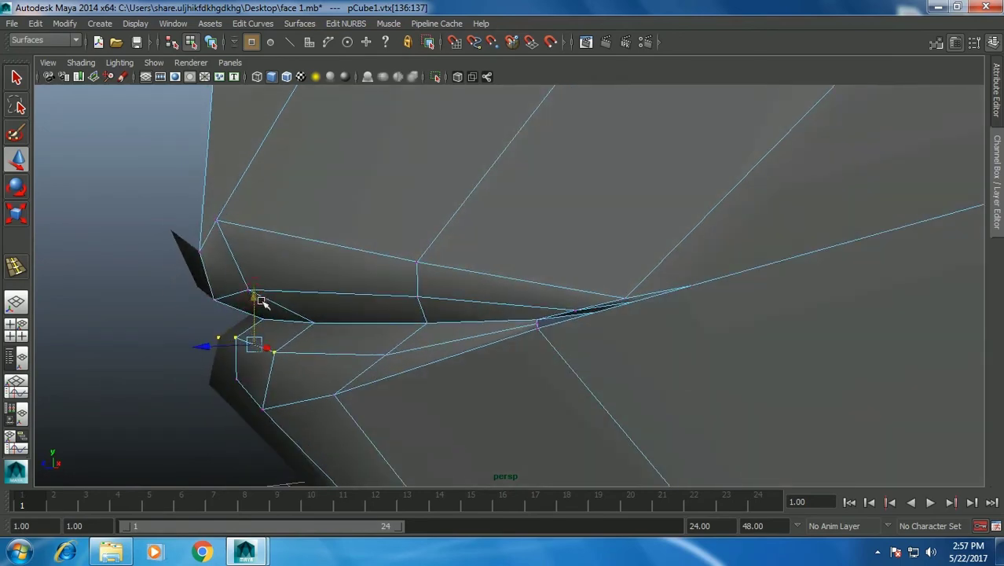
Shape the upper- and lower-lip vertices, raising the lower lip and pulling vertices below it down.
{"action": "left_click", "coordinate": [160, 318]}
{"action": "left_click", "coordinate": [247, 291]}
{"action": "left_click", "coordinate": [213, 301], "text": "shift"}
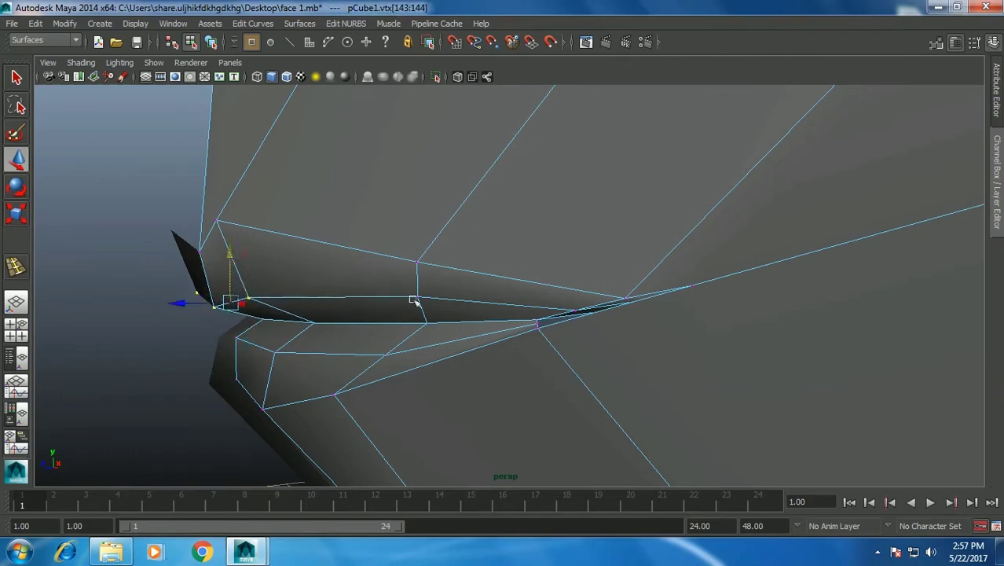
{"action": "left_click_drag", "start_coordinate": [383, 292], "coordinate": [487, 300], "text": "alt"}
{"action": "left_click", "coordinate": [478, 341]}
{"action": "left_click_drag", "start_coordinate": [480, 297], "coordinate": [479, 286]}
{"action": "left_click", "coordinate": [524, 282]}
{"action": "mouse_move", "coordinate": [525, 234]}
{"action": "left_mouse_down"}
{"action": "mouse_move", "coordinate": [511, 296]}
{"action": "mouse_move", "coordinate": [591, 306]}
{"action": "mouse_move", "coordinate": [577, 305]}
{"action": "left_mouse_up"}
{"action": "left_click", "coordinate": [548, 273]}
{"action": "mouse_move", "coordinate": [545, 227]}
{"action": "left_mouse_down"}
{"action": "mouse_move", "coordinate": [482, 197]}
{"action": "mouse_move", "coordinate": [434, 251]}
{"action": "mouse_move", "coordinate": [511, 292]}
{"action": "mouse_move", "coordinate": [533, 318]}
{"action": "mouse_move", "coordinate": [657, 313]}
{"action": "mouse_move", "coordinate": [494, 316]}
{"action": "mouse_move", "coordinate": [505, 223]}
{"action": "mouse_move", "coordinate": [482, 208]}
{"action": "mouse_move", "coordinate": [484, 198]}
{"action": "left_mouse_up"}
{"action": "left_click", "coordinate": [497, 195]}
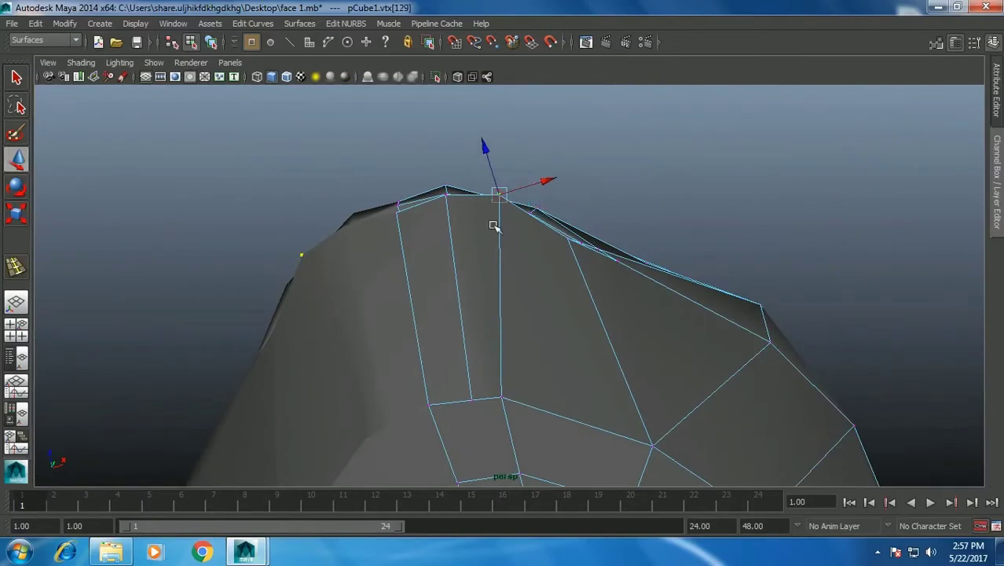
Move an outer-ring vertex of the hole up, outward and slightly back.
{"action": "left_click_drag", "start_coordinate": [548, 404], "coordinate": [336, 399], "text": "alt"}
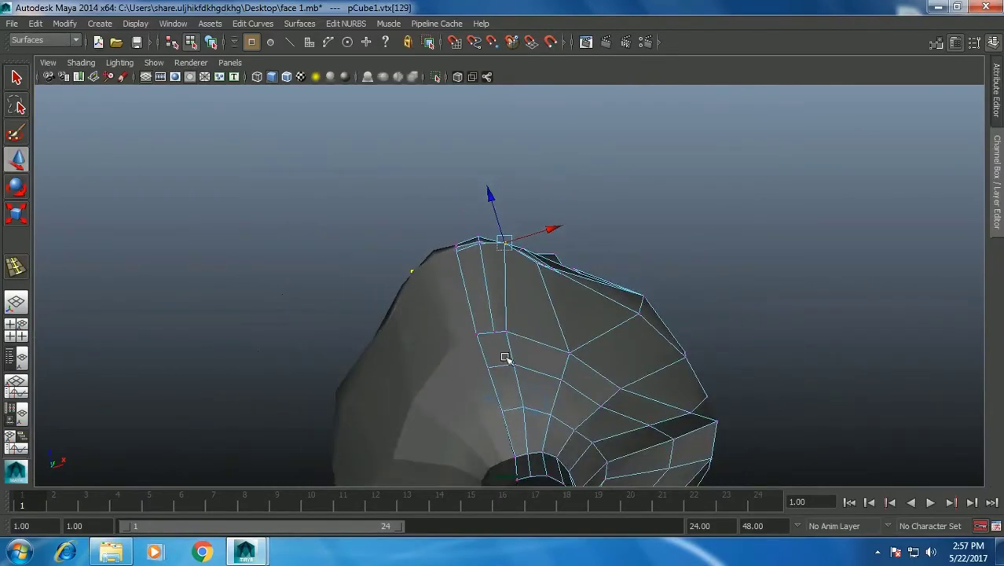
{"action": "left_click_drag", "start_coordinate": [505, 357], "coordinate": [510, 332], "text": "alt"}
{"action": "left_click", "coordinate": [507, 298]}
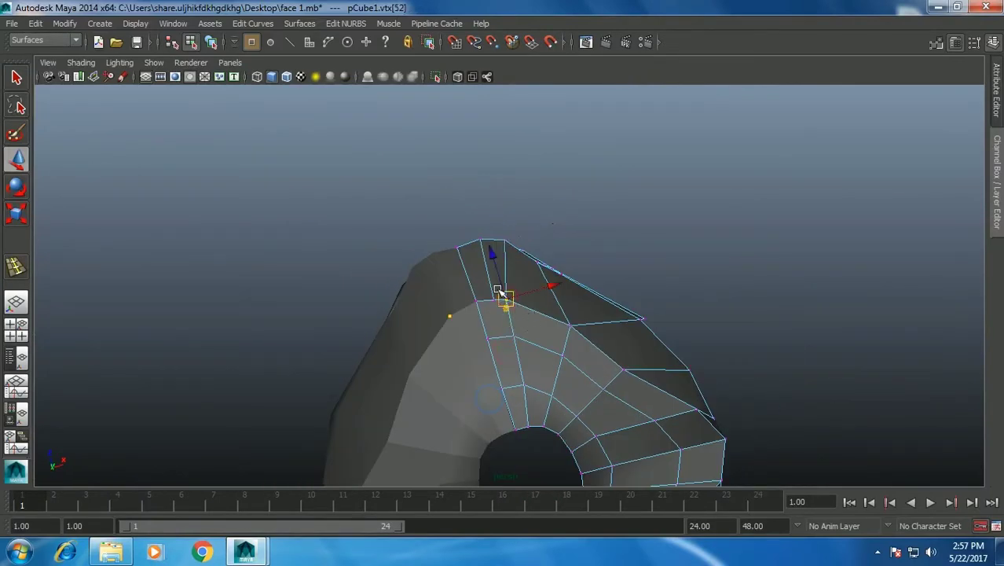
{"action": "mouse_move", "coordinate": [497, 291]}
{"action": "left_mouse_down", "text": "alt"}
{"action": "mouse_move", "coordinate": [523, 310]}
{"action": "mouse_move", "coordinate": [572, 298]}
{"action": "left_mouse_up", "text": "alt"}
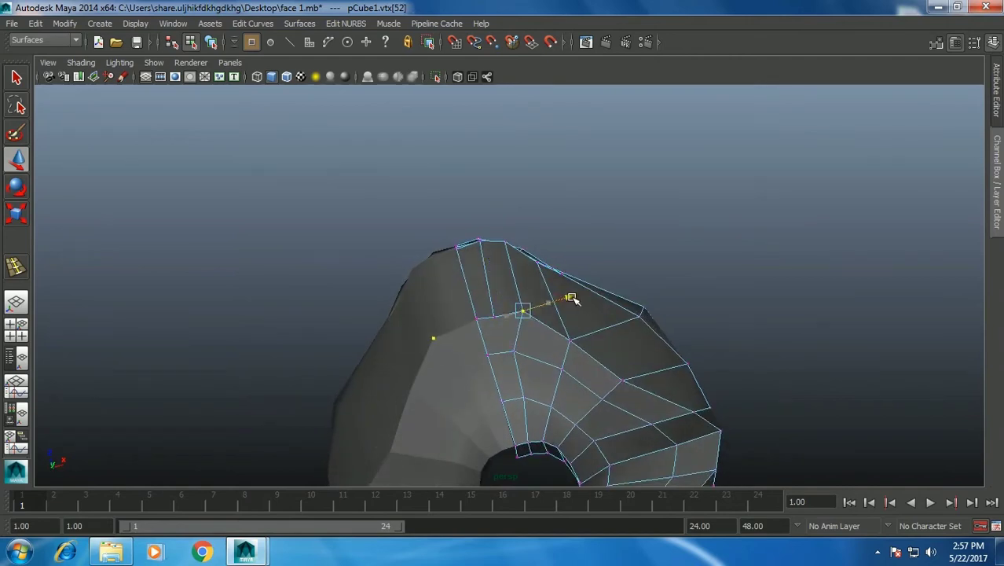
{"action": "left_click_drag", "start_coordinate": [510, 267], "coordinate": [516, 275]}
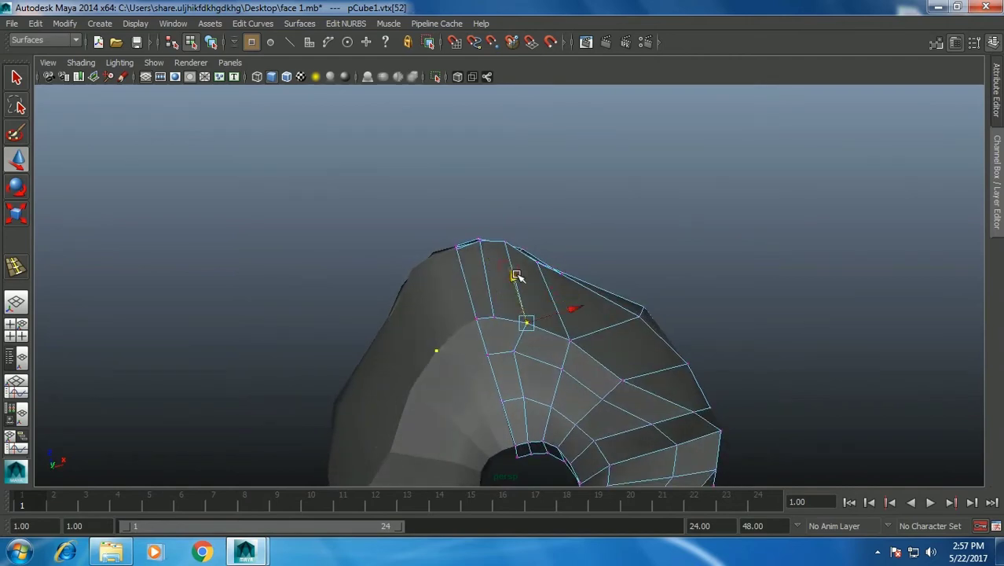
Spread the inner-ring vertices of the hole down and sideways for even spacing.
{"action": "left_click", "coordinate": [522, 346]}
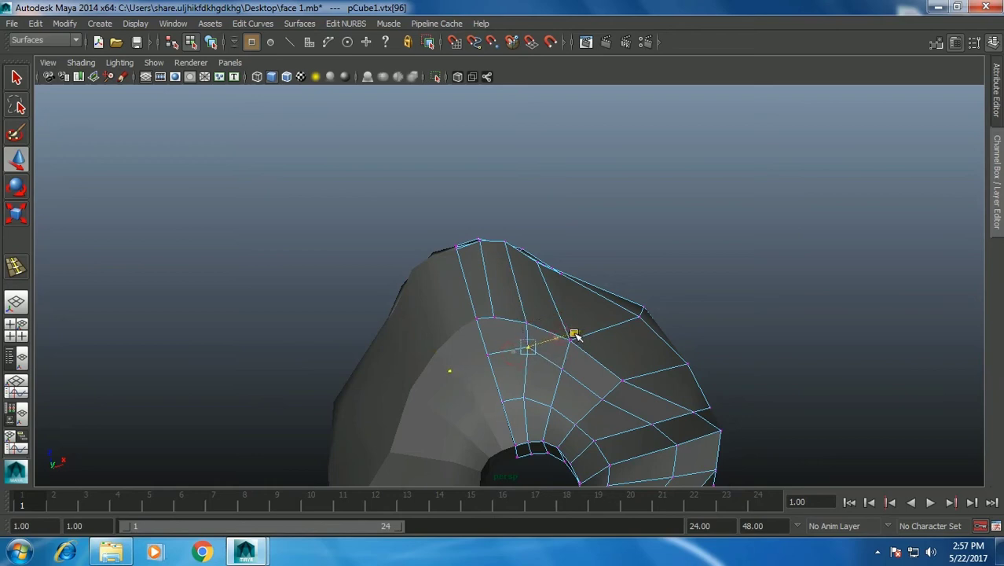
{"action": "left_click_drag", "start_coordinate": [515, 305], "coordinate": [519, 309]}
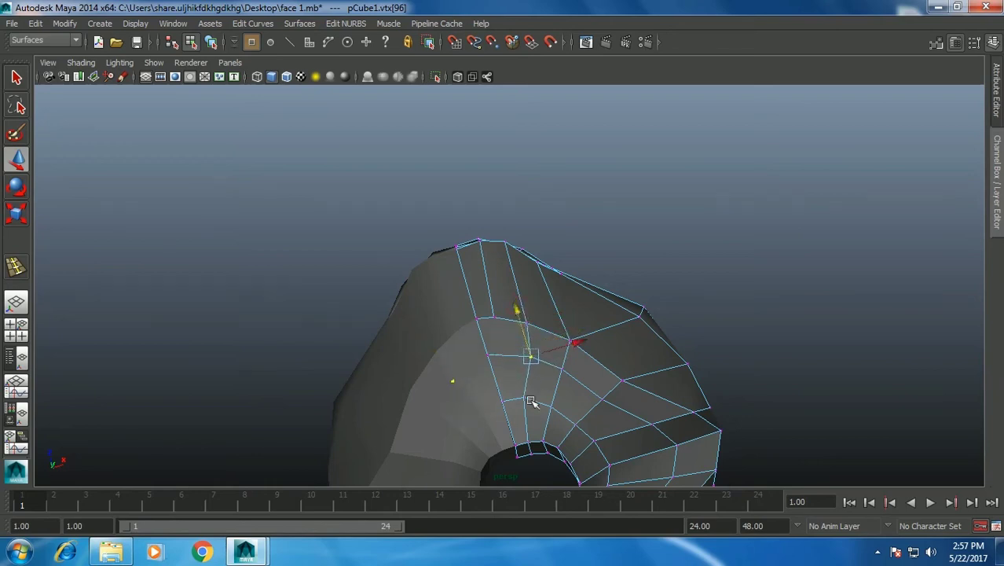
{"action": "left_click_drag", "start_coordinate": [567, 384], "coordinate": [568, 386]}
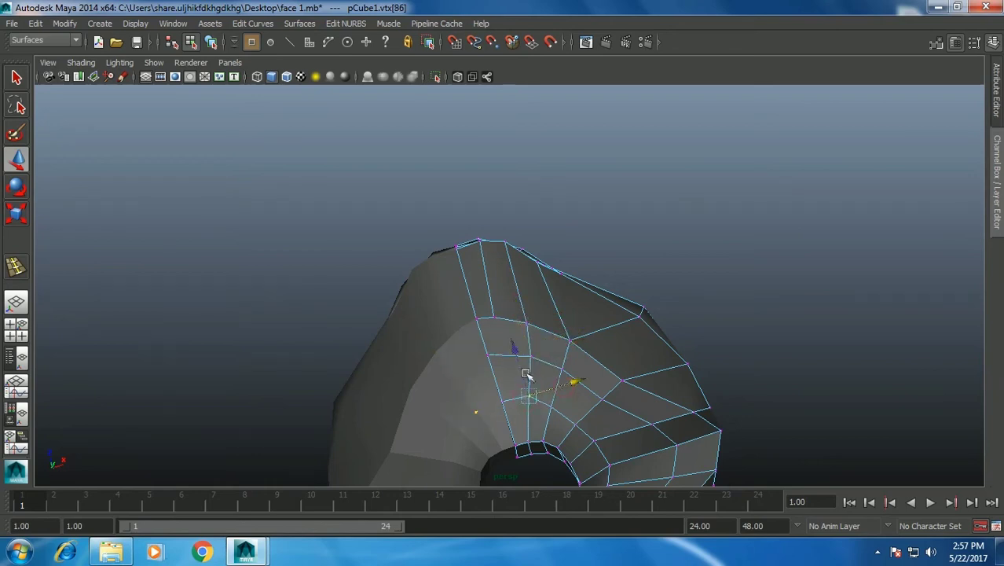
{"action": "left_click_drag", "start_coordinate": [513, 351], "coordinate": [517, 354]}
{"action": "left_click", "coordinate": [554, 406]}
{"action": "left_click_drag", "start_coordinate": [597, 393], "coordinate": [548, 360]}
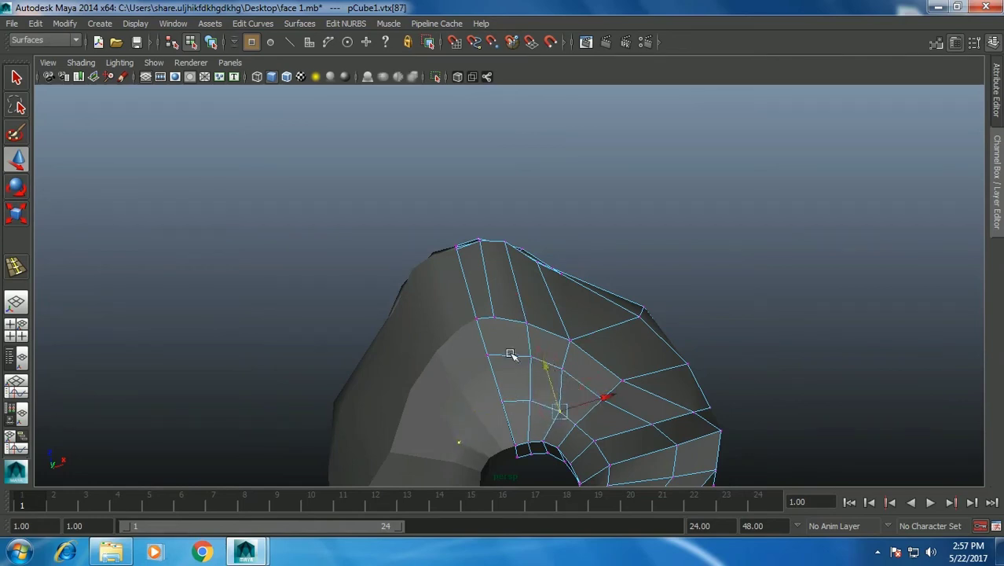
{"action": "left_click", "coordinate": [493, 316]}
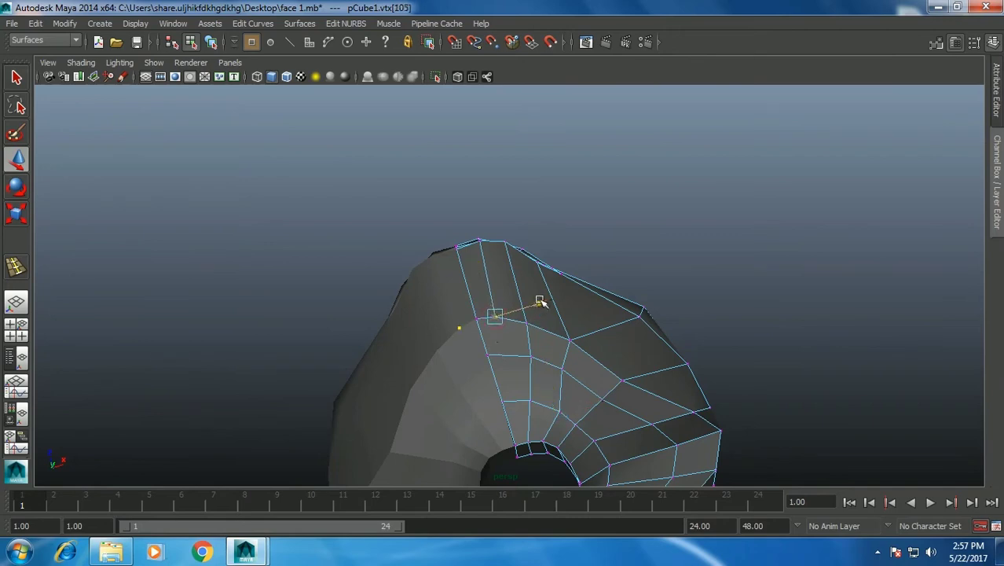
Check the mesh from front, side and below, and preview it smoothed.
{"action": "mouse_move", "coordinate": [544, 300]}
{"action": "left_mouse_down", "text": "alt"}
{"action": "mouse_move", "coordinate": [561, 405]}
{"action": "mouse_move", "coordinate": [538, 385]}
{"action": "mouse_move", "coordinate": [557, 411]}
{"action": "mouse_move", "coordinate": [610, 399]}
{"action": "mouse_move", "coordinate": [573, 399]}
{"action": "mouse_move", "coordinate": [399, 274]}
{"action": "mouse_move", "coordinate": [450, 254]}
{"action": "mouse_move", "coordinate": [466, 234]}
{"action": "mouse_move", "coordinate": [448, 224]}
{"action": "mouse_move", "coordinate": [560, 265]}
{"action": "mouse_move", "coordinate": [516, 291]}
{"action": "mouse_move", "coordinate": [540, 260]}
{"action": "mouse_move", "coordinate": [526, 199]}
{"action": "mouse_move", "coordinate": [473, 207]}
{"action": "mouse_move", "coordinate": [462, 223]}
{"action": "left_mouse_up", "text": "alt"}
{"action": "mouse_move", "coordinate": [401, 220]}
{"action": "left_mouse_down", "text": "alt"}
{"action": "mouse_move", "coordinate": [433, 228]}
{"action": "mouse_move", "coordinate": [430, 269]}
{"action": "mouse_move", "coordinate": [507, 283]}
{"action": "mouse_move", "coordinate": [551, 324]}
{"action": "mouse_move", "coordinate": [572, 294]}
{"action": "mouse_move", "coordinate": [437, 297]}
{"action": "left_mouse_up", "text": "alt"}
{"action": "left_click", "coordinate": [507, 294]}
{"action": "right_click_drag", "start_coordinate": [437, 297], "coordinate": [376, 284], "text": "alt"}
{"action": "mouse_move", "coordinate": [376, 284]}
{"action": "left_mouse_down", "text": "alt"}
{"action": "mouse_move", "coordinate": [482, 298]}
{"action": "mouse_move", "coordinate": [455, 350]}
{"action": "mouse_move", "coordinate": [462, 367]}
{"action": "mouse_move", "coordinate": [475, 275]}
{"action": "mouse_move", "coordinate": [492, 296]}
{"action": "mouse_move", "coordinate": [475, 287]}
{"action": "mouse_move", "coordinate": [522, 292]}
{"action": "mouse_move", "coordinate": [514, 298]}
{"action": "left_mouse_up", "text": "alt"}
{"action": "key", "text": "3"}
Return the mesh to Object Mode and select the whole head.
{"action": "left_click", "coordinate": [659, 329]}
{"action": "left_click_drag", "start_coordinate": [660, 330], "coordinate": [578, 307], "text": "alt"}
{"action": "right_click_drag", "start_coordinate": [537, 242], "coordinate": [585, 223]}
{"action": "mouse_move", "coordinate": [797, 289]}
{"action": "left_mouse_down", "text": "alt"}
{"action": "mouse_move", "coordinate": [590, 302]}
{"action": "mouse_move", "coordinate": [583, 314]}
{"action": "mouse_move", "coordinate": [498, 298]}
{"action": "left_mouse_up", "text": "alt"}
{"action": "left_click", "coordinate": [505, 276]}
Pick the Insert Edge Loop Tool and enable X-Ray in the four-view layout over the side sketch.
{"action": "key", "text": "1"}
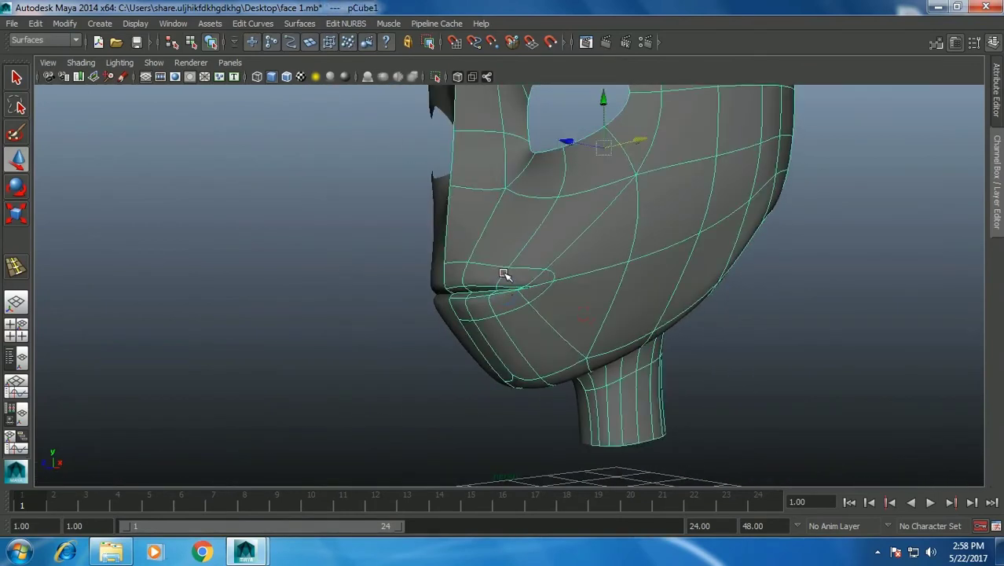
{"action": "left_click_drag", "start_coordinate": [451, 272], "coordinate": [478, 287], "text": "alt"}
{"action": "right_click_drag", "start_coordinate": [498, 237], "coordinate": [413, 258], "text": "shift"}
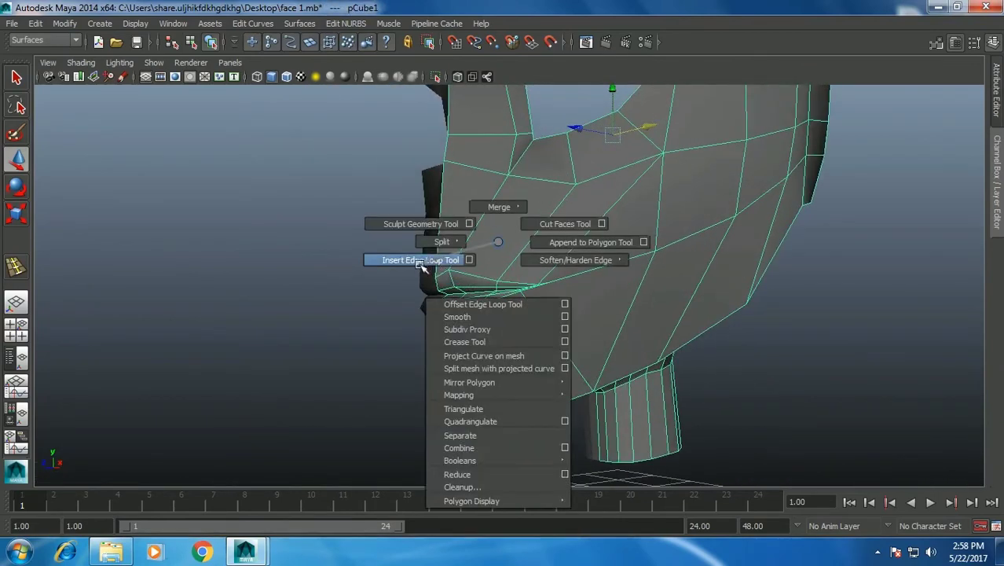
{"action": "key", "text": "space"}
{"action": "key", "text": "space"}
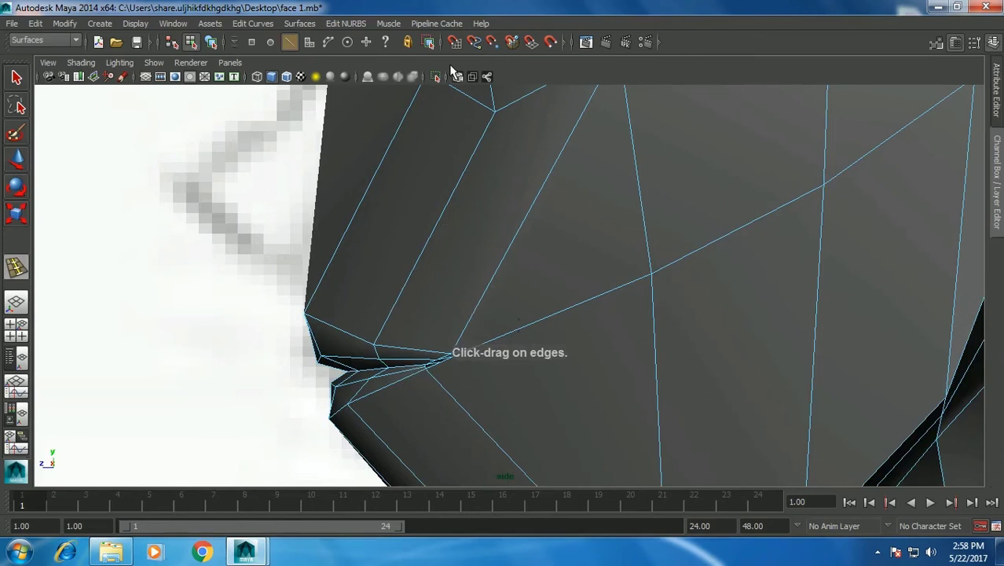
{"action": "left_click", "coordinate": [458, 77]}
{"action": "scroll", "coordinate": [475, 173], "scroll_direction": "down", "scroll_amount": 5}
{"action": "scroll", "coordinate": [464, 252], "scroll_direction": "up", "scroll_amount": 3}
{"action": "scroll", "coordinate": [543, 344], "scroll_direction": "up", "scroll_amount": 3}
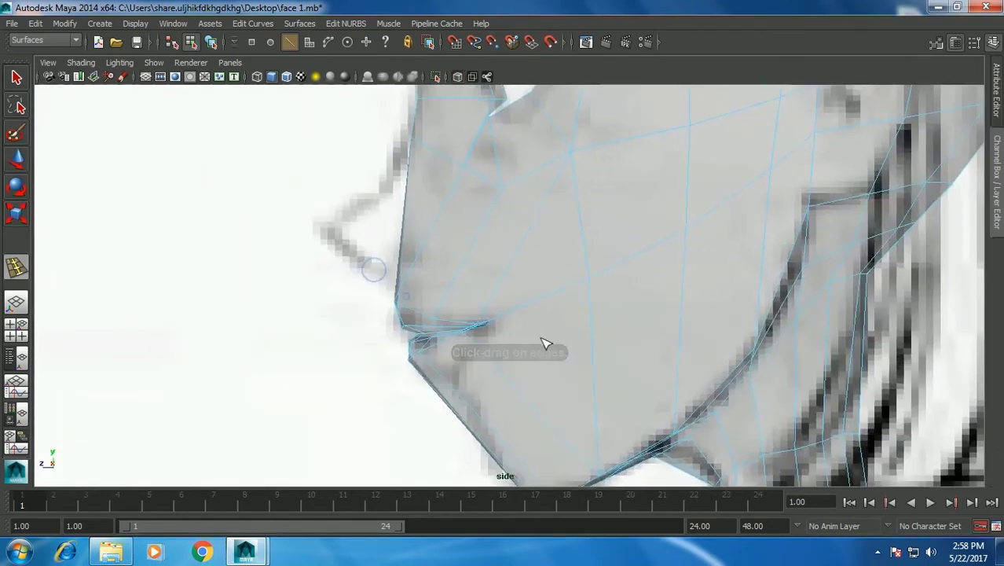
{"action": "scroll", "coordinate": [434, 289], "scroll_direction": "down", "scroll_amount": 1}
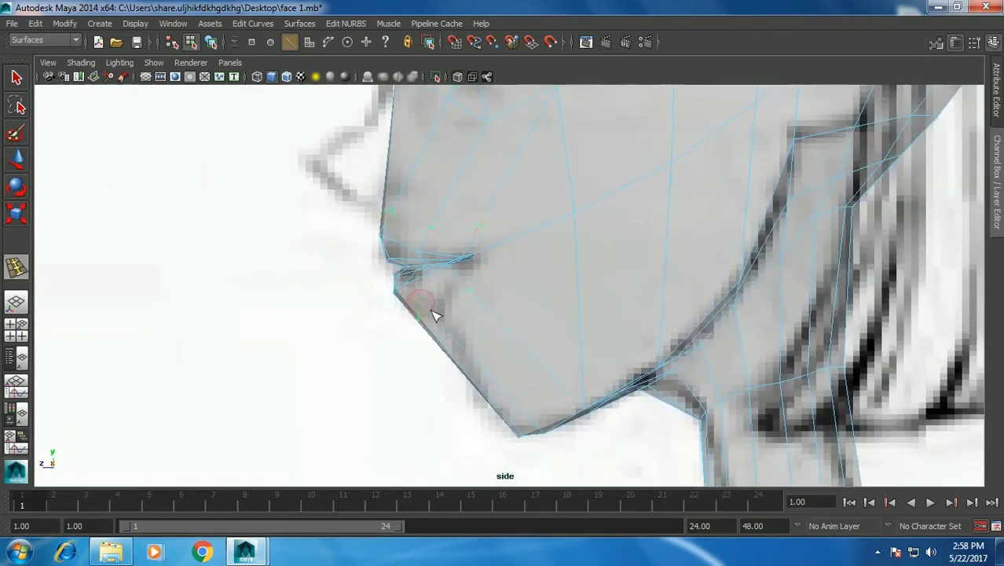
Insert an edge loop around the lips and pull the lower lip-corner vertex up and inward.
{"action": "left_click_drag", "start_coordinate": [437, 316], "coordinate": [433, 314]}
{"action": "key", "text": "w"}
{"action": "scroll", "coordinate": [424, 283], "scroll_direction": "up", "scroll_amount": 1}
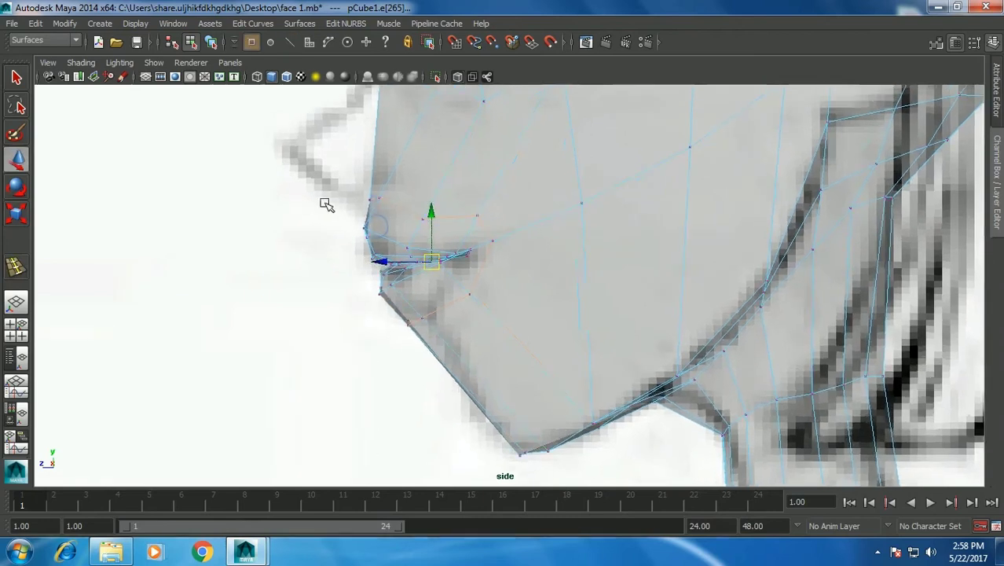
{"action": "scroll", "coordinate": [340, 196], "scroll_direction": "up", "scroll_amount": 1}
{"action": "mouse_move", "coordinate": [353, 284]}
{"action": "left_mouse_down"}
{"action": "mouse_move", "coordinate": [414, 314]}
{"action": "mouse_move", "coordinate": [405, 283]}
{"action": "left_mouse_up"}
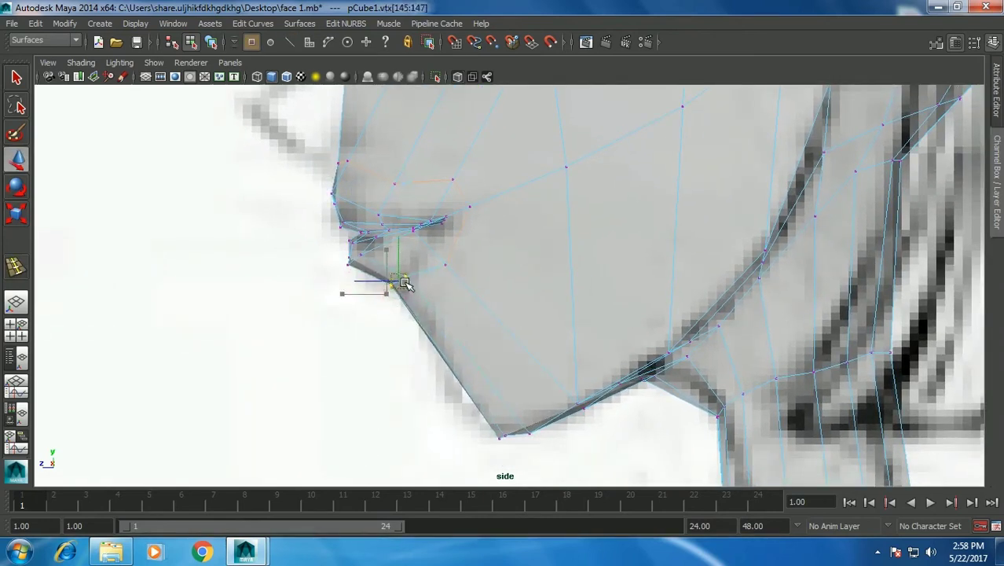
{"action": "left_click", "coordinate": [445, 264]}
{"action": "left_click_drag", "start_coordinate": [445, 263], "coordinate": [432, 248]}
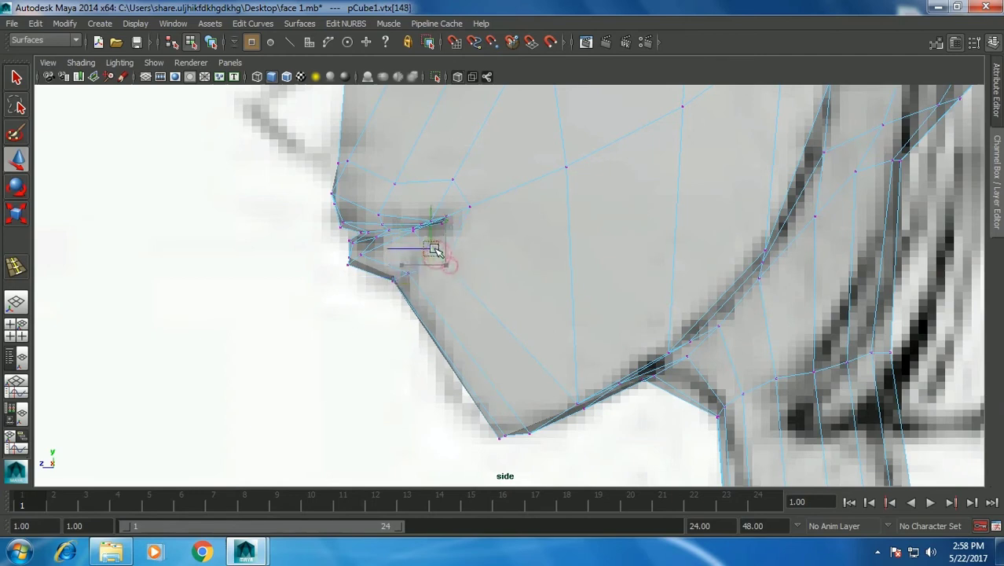
Align the upper-lip and mouth-corner vertices with the side sketch's lip line.
{"action": "middle_click_drag", "start_coordinate": [435, 249], "coordinate": [466, 286], "text": "alt"}
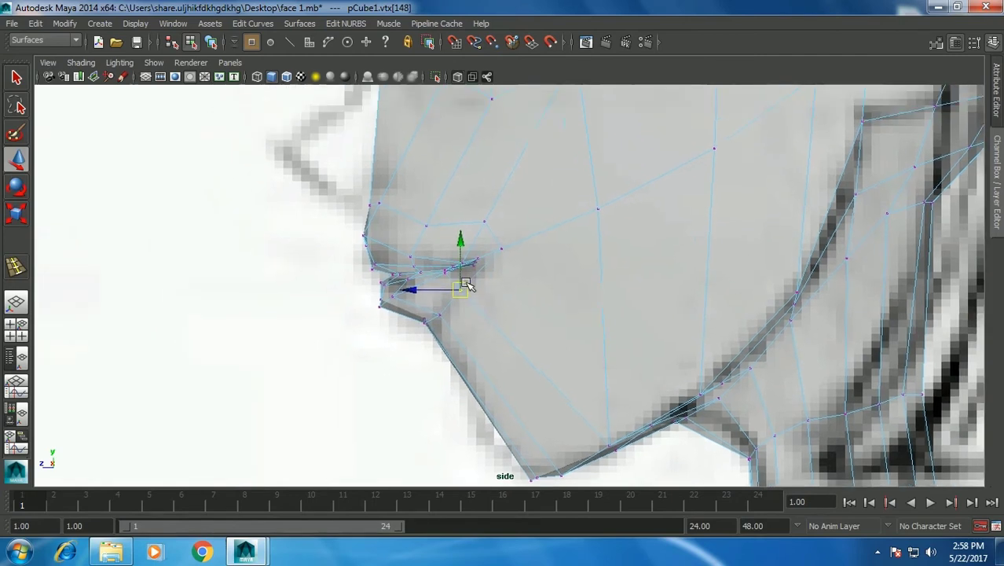
{"action": "left_click_drag", "start_coordinate": [389, 192], "coordinate": [350, 219]}
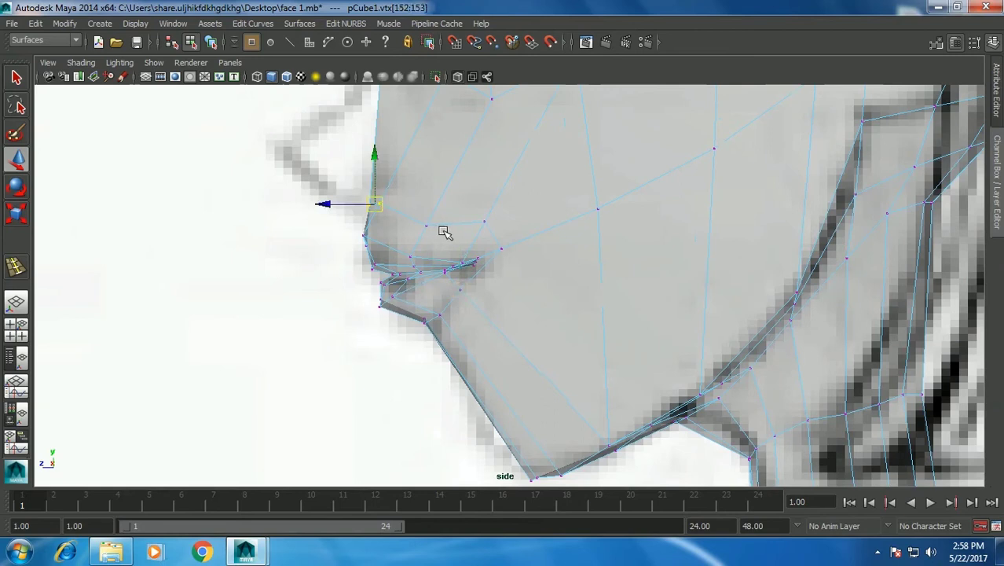
{"action": "left_click", "coordinate": [485, 223]}
{"action": "left_click_drag", "start_coordinate": [484, 222], "coordinate": [474, 246]}
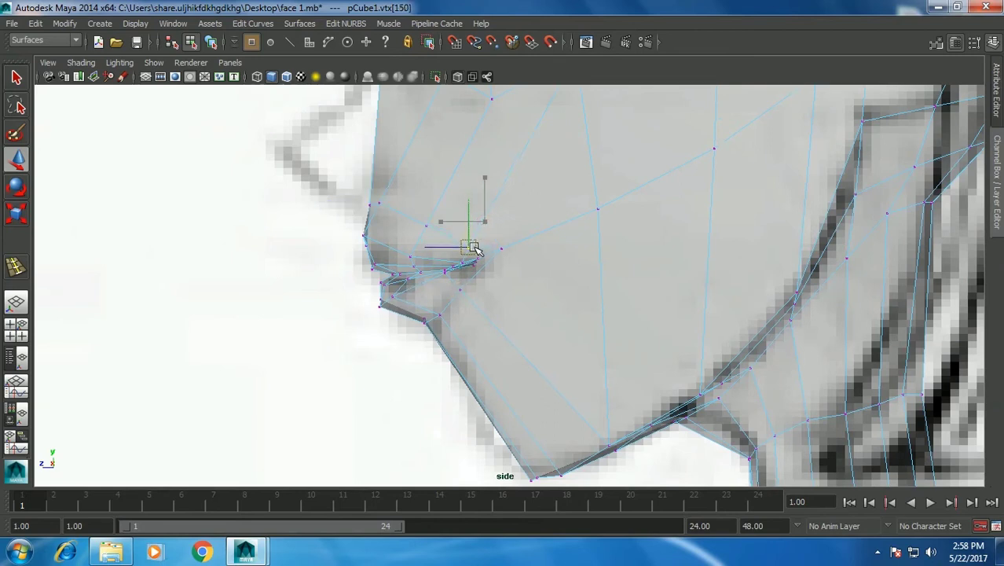
{"action": "left_click", "coordinate": [501, 249]}
{"action": "left_click_drag", "start_coordinate": [501, 249], "coordinate": [498, 258]}
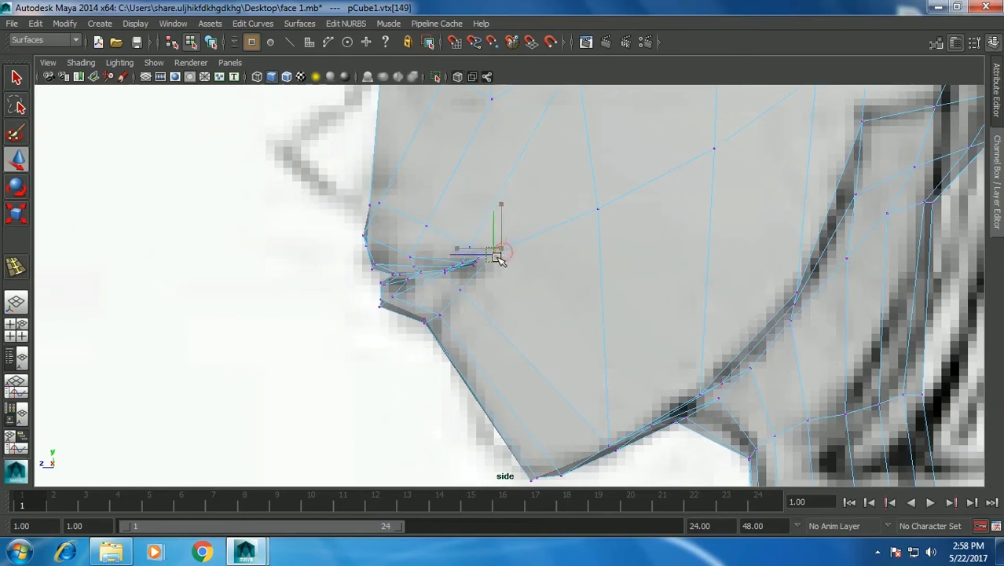
Inspect the reshaped lips from several angles in perspective and select the head mesh.
{"action": "key", "text": "space"}
{"action": "key", "text": "space"}
{"action": "mouse_move", "coordinate": [592, 238]}
{"action": "left_mouse_down", "text": "alt"}
{"action": "mouse_move", "coordinate": [586, 282]}
{"action": "mouse_move", "coordinate": [455, 287]}
{"action": "mouse_move", "coordinate": [458, 358]}
{"action": "mouse_move", "coordinate": [567, 339]}
{"action": "mouse_move", "coordinate": [557, 332]}
{"action": "left_mouse_up", "text": "alt"}
{"action": "left_click", "coordinate": [453, 332]}
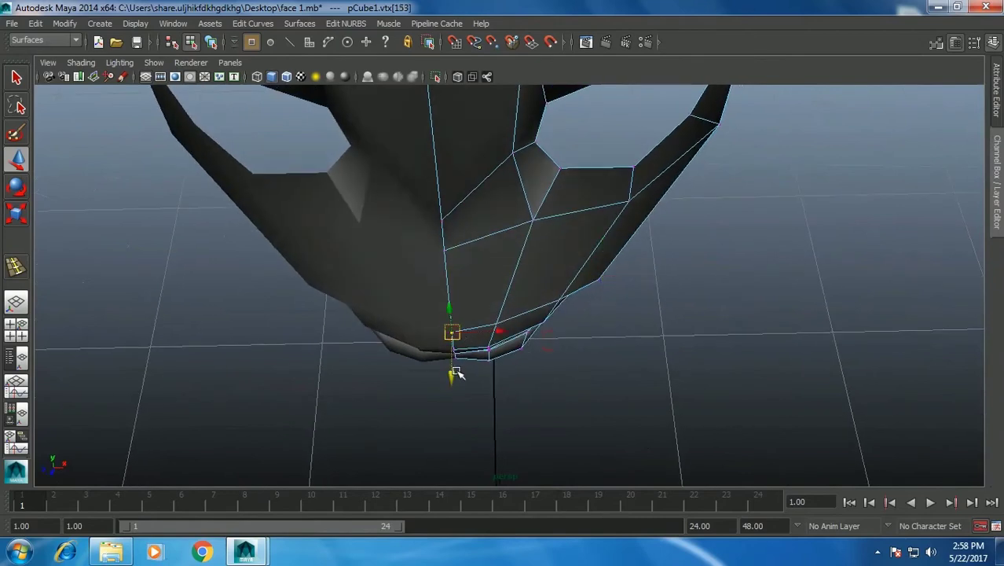
{"action": "mouse_move", "coordinate": [456, 368]}
{"action": "left_mouse_down", "text": "alt"}
{"action": "mouse_move", "coordinate": [444, 314]}
{"action": "mouse_move", "coordinate": [381, 298]}
{"action": "mouse_move", "coordinate": [515, 214]}
{"action": "left_mouse_up", "text": "alt"}
{"action": "mouse_move", "coordinate": [547, 222]}
{"action": "left_mouse_down", "text": "alt"}
{"action": "mouse_move", "coordinate": [592, 227]}
{"action": "mouse_move", "coordinate": [516, 263]}
{"action": "mouse_move", "coordinate": [503, 243]}
{"action": "left_mouse_up", "text": "alt"}
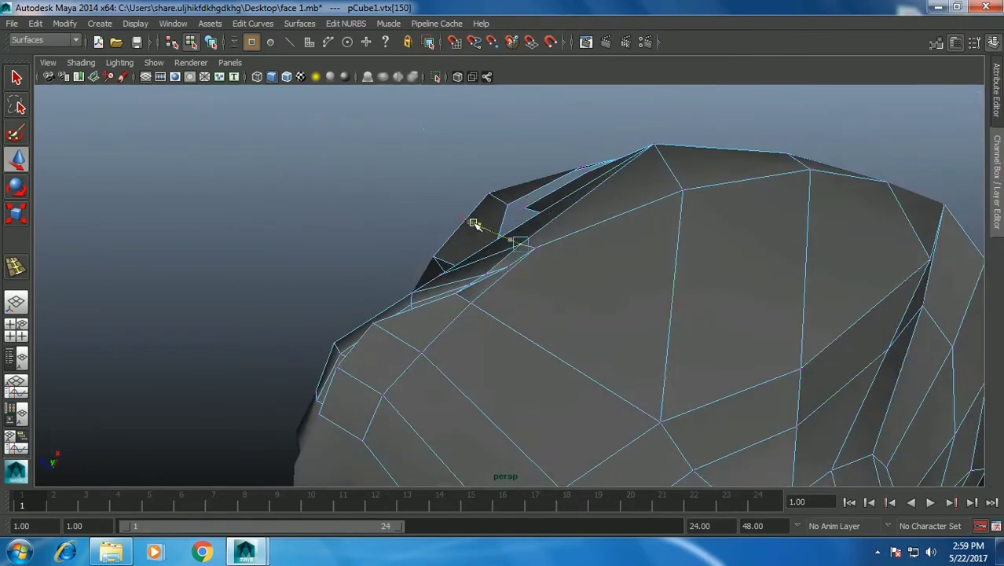
{"action": "mouse_move", "coordinate": [503, 236]}
{"action": "left_mouse_down", "text": "alt"}
{"action": "mouse_move", "coordinate": [482, 341]}
{"action": "mouse_move", "coordinate": [466, 355]}
{"action": "mouse_move", "coordinate": [444, 342]}
{"action": "mouse_move", "coordinate": [460, 352]}
{"action": "mouse_move", "coordinate": [610, 330]}
{"action": "left_mouse_up", "text": "alt"}
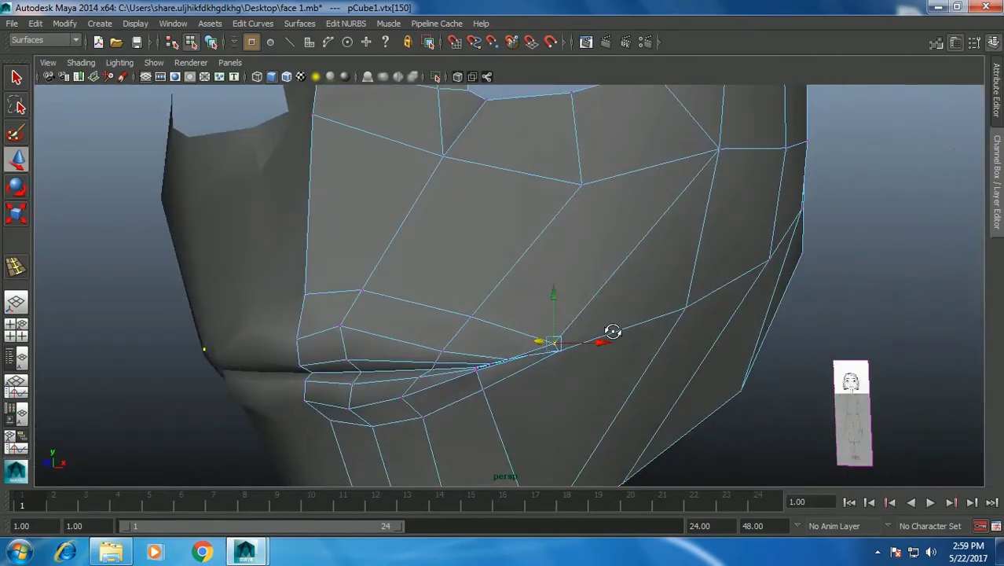
{"action": "key", "text": "space"}
{"action": "key", "text": "space"}
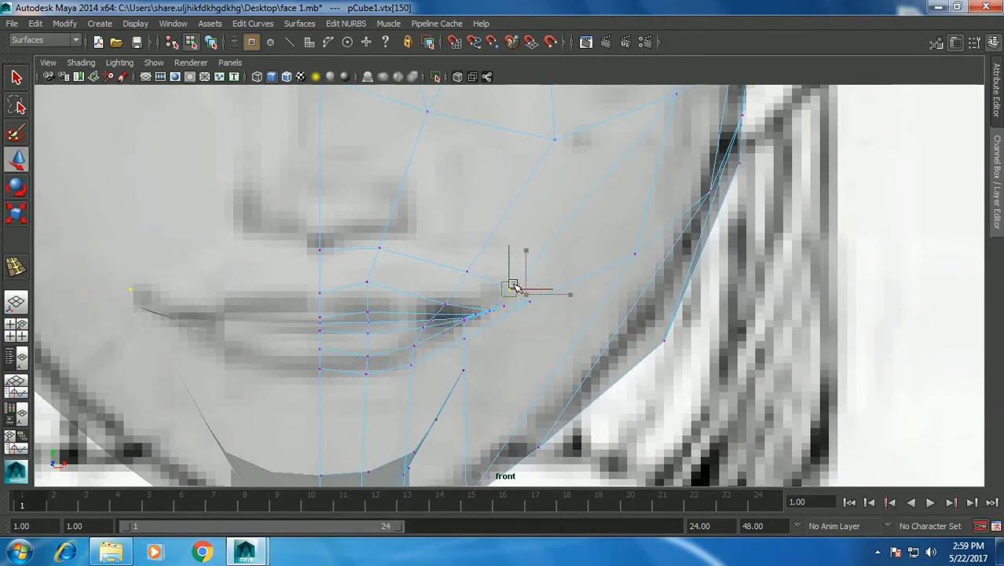
{"action": "key", "text": "space"}
{"action": "key", "text": "space"}
{"action": "mouse_move", "coordinate": [673, 187]}
{"action": "left_mouse_down", "text": "alt"}
{"action": "mouse_move", "coordinate": [507, 288]}
{"action": "mouse_move", "coordinate": [494, 233]}
{"action": "mouse_move", "coordinate": [455, 316]}
{"action": "mouse_move", "coordinate": [471, 367]}
{"action": "left_mouse_up", "text": "alt"}
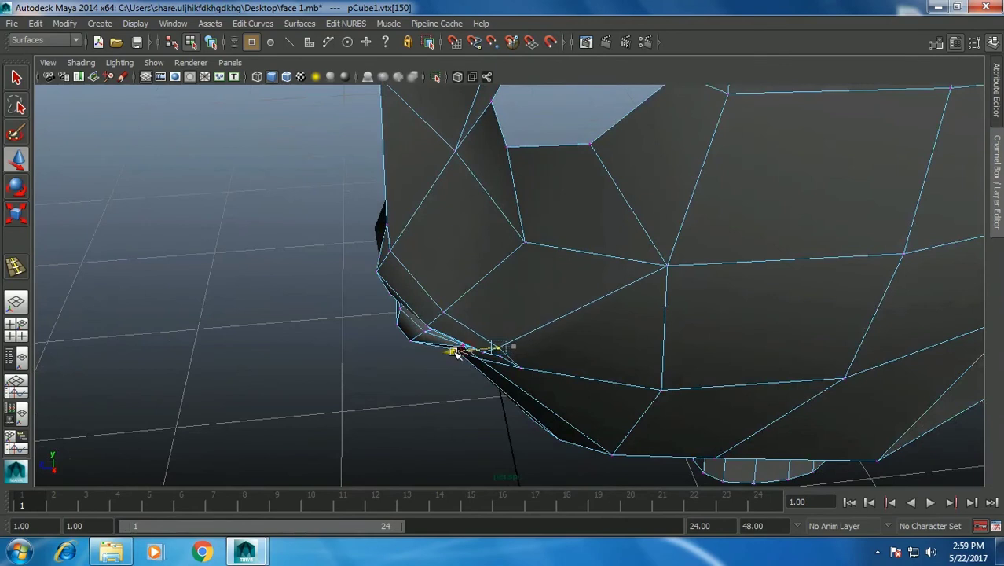
{"action": "mouse_move", "coordinate": [447, 355]}
{"action": "left_mouse_down", "text": "alt"}
{"action": "mouse_move", "coordinate": [502, 300]}
{"action": "mouse_move", "coordinate": [479, 296]}
{"action": "mouse_move", "coordinate": [497, 287]}
{"action": "mouse_move", "coordinate": [534, 326]}
{"action": "mouse_move", "coordinate": [581, 294]}
{"action": "mouse_move", "coordinate": [526, 298]}
{"action": "mouse_move", "coordinate": [550, 259]}
{"action": "mouse_move", "coordinate": [500, 259]}
{"action": "mouse_move", "coordinate": [504, 229]}
{"action": "mouse_move", "coordinate": [504, 326]}
{"action": "mouse_move", "coordinate": [489, 355]}
{"action": "mouse_move", "coordinate": [517, 358]}
{"action": "mouse_move", "coordinate": [587, 337]}
{"action": "mouse_move", "coordinate": [502, 316]}
{"action": "mouse_move", "coordinate": [477, 293]}
{"action": "mouse_move", "coordinate": [477, 313]}
{"action": "mouse_move", "coordinate": [525, 352]}
{"action": "mouse_move", "coordinate": [529, 326]}
{"action": "left_mouse_up", "text": "alt"}
{"action": "right_click_drag", "start_coordinate": [505, 242], "coordinate": [538, 263]}
{"action": "mouse_move", "coordinate": [738, 285]}
{"action": "left_mouse_down", "text": "alt"}
{"action": "mouse_move", "coordinate": [673, 326]}
{"action": "mouse_move", "coordinate": [611, 320]}
{"action": "mouse_move", "coordinate": [644, 308]}
{"action": "mouse_move", "coordinate": [610, 269]}
{"action": "mouse_move", "coordinate": [444, 320]}
{"action": "mouse_move", "coordinate": [507, 327]}
{"action": "mouse_move", "coordinate": [646, 296]}
{"action": "mouse_move", "coordinate": [610, 231]}
{"action": "mouse_move", "coordinate": [545, 254]}
{"action": "mouse_move", "coordinate": [516, 341]}
{"action": "mouse_move", "coordinate": [563, 336]}
{"action": "mouse_move", "coordinate": [487, 343]}
{"action": "left_mouse_up", "text": "alt"}
{"action": "left_click", "coordinate": [487, 344]}
Adjust the lower-lip vertices while viewing the mouth from below and above.
{"action": "right_click_drag", "start_coordinate": [384, 335], "coordinate": [473, 370], "text": "alt"}
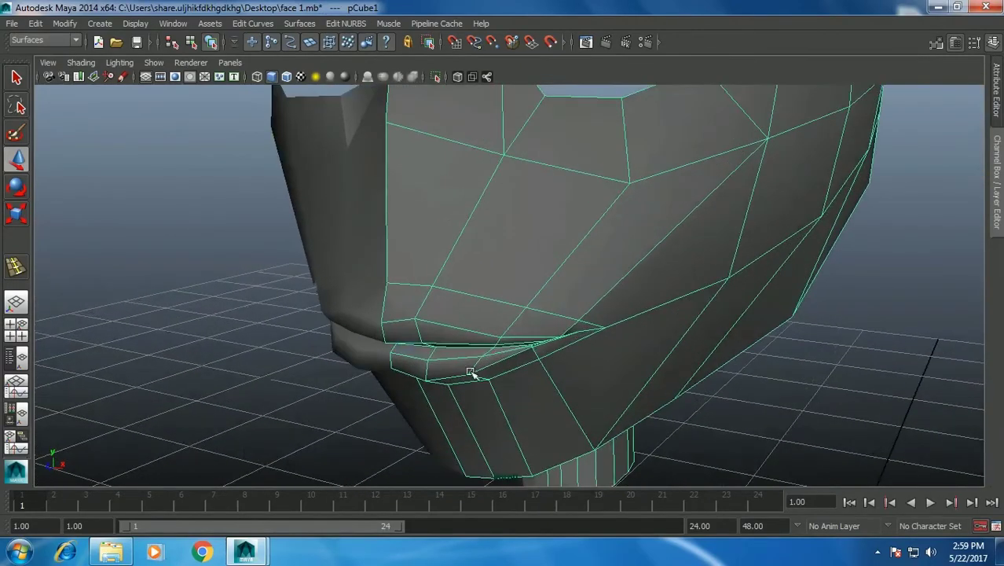
{"action": "left_click_drag", "start_coordinate": [473, 370], "coordinate": [477, 356], "text": "alt"}
{"action": "left_click", "coordinate": [388, 366]}
{"action": "mouse_move", "coordinate": [389, 366]}
{"action": "left_mouse_down", "text": "alt"}
{"action": "mouse_move", "coordinate": [376, 405]}
{"action": "mouse_move", "coordinate": [341, 351]}
{"action": "mouse_move", "coordinate": [378, 279]}
{"action": "left_mouse_up", "text": "alt"}
{"action": "left_click", "coordinate": [451, 306]}
{"action": "mouse_move", "coordinate": [464, 321]}
{"action": "left_mouse_down", "text": "alt"}
{"action": "mouse_move", "coordinate": [438, 264]}
{"action": "mouse_move", "coordinate": [442, 347]}
{"action": "mouse_move", "coordinate": [578, 366]}
{"action": "left_mouse_up", "text": "alt"}
Preview the smoothed mouth from the front and clear the vertex selection.
{"action": "key", "text": "3"}
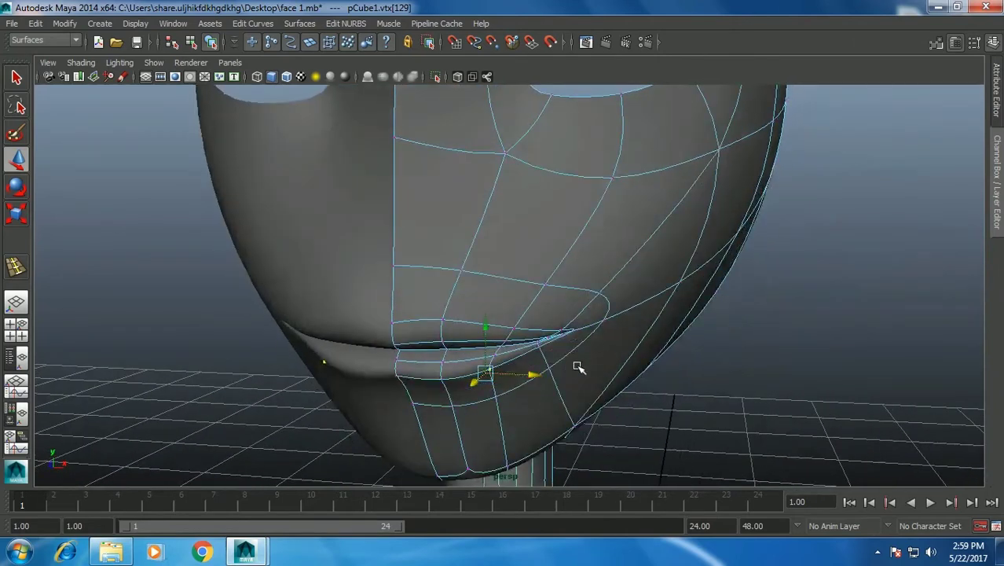
{"action": "right_click_drag", "start_coordinate": [579, 365], "coordinate": [494, 353], "text": "alt"}
{"action": "right_click_drag", "start_coordinate": [489, 249], "coordinate": [718, 337]}
{"action": "left_click", "coordinate": [717, 337]}
{"action": "mouse_move", "coordinate": [717, 337]}
{"action": "left_mouse_down", "text": "alt"}
{"action": "mouse_move", "coordinate": [520, 325]}
{"action": "mouse_move", "coordinate": [549, 314]}
{"action": "mouse_move", "coordinate": [504, 302]}
{"action": "mouse_move", "coordinate": [514, 322]}
{"action": "mouse_move", "coordinate": [534, 321]}
{"action": "mouse_move", "coordinate": [464, 316]}
{"action": "left_mouse_up", "text": "alt"}
{"action": "scroll", "coordinate": [493, 343], "scroll_direction": "up", "scroll_amount": 2}
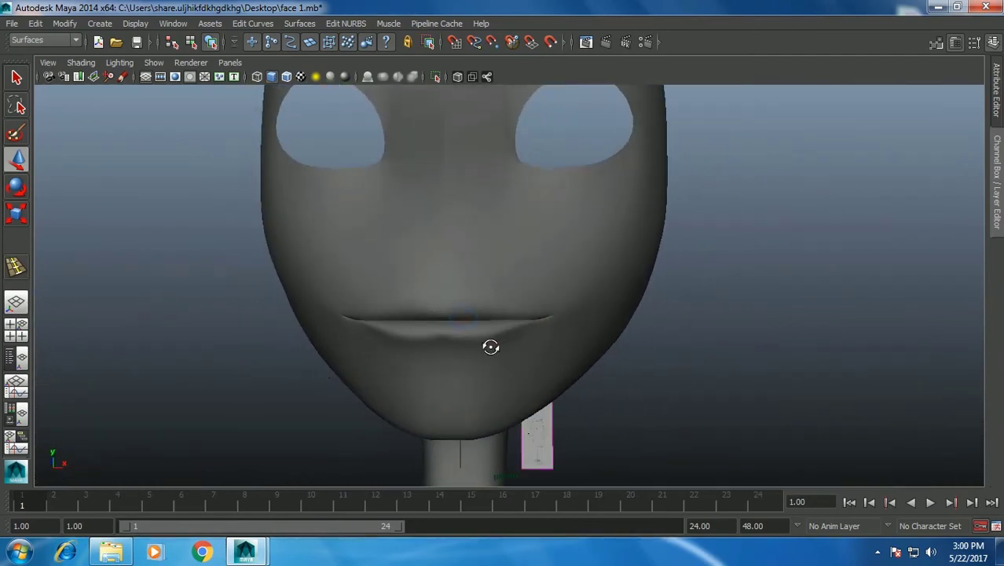
Select the face mesh, return to low-poly display, and pick the Insert Edge Loop Tool.
{"action": "left_click", "coordinate": [491, 344]}
{"action": "key", "text": "1"}
{"action": "mouse_move", "coordinate": [513, 326]}
{"action": "left_mouse_down", "text": "alt"}
{"action": "mouse_move", "coordinate": [442, 312]}
{"action": "mouse_move", "coordinate": [478, 305]}
{"action": "left_mouse_up", "text": "alt"}
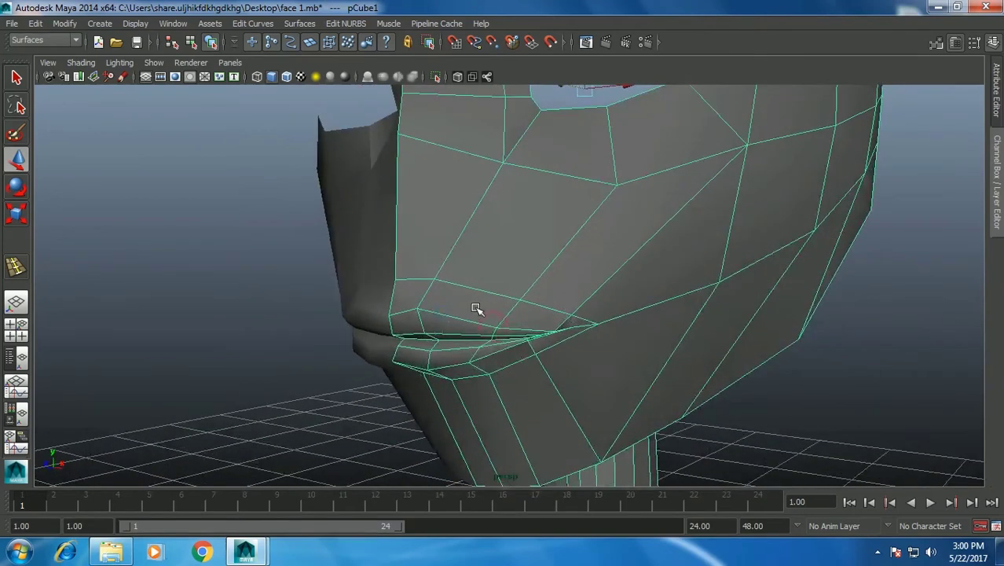
{"action": "scroll", "coordinate": [471, 269], "scroll_direction": "up", "scroll_amount": 2}
{"action": "right_click_drag", "start_coordinate": [460, 258], "coordinate": [392, 280], "text": "shift"}
{"action": "scroll", "coordinate": [488, 313], "scroll_direction": "up", "scroll_amount": 2}
{"action": "scroll", "coordinate": [489, 313], "scroll_direction": "up", "scroll_amount": 2}
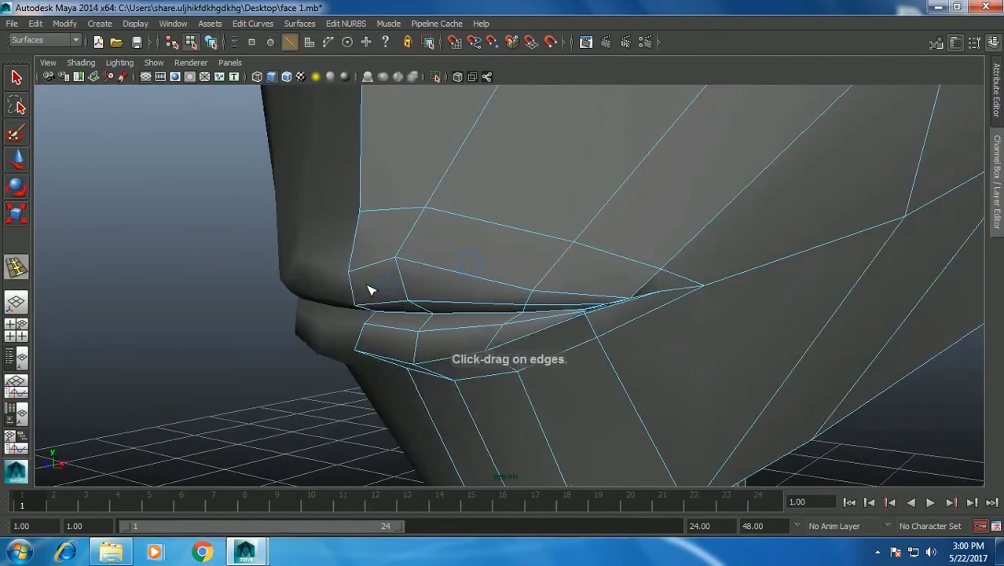
Insert an edge loop along the upper lip and preview the head smoothed in Object Mode.
{"action": "left_click", "coordinate": [399, 259]}
{"action": "key", "text": "w"}
{"action": "key", "text": "3"}
{"action": "scroll", "coordinate": [456, 300], "scroll_direction": "down", "scroll_amount": 3}
{"action": "left_click_drag", "start_coordinate": [513, 303], "coordinate": [473, 221], "text": "alt"}
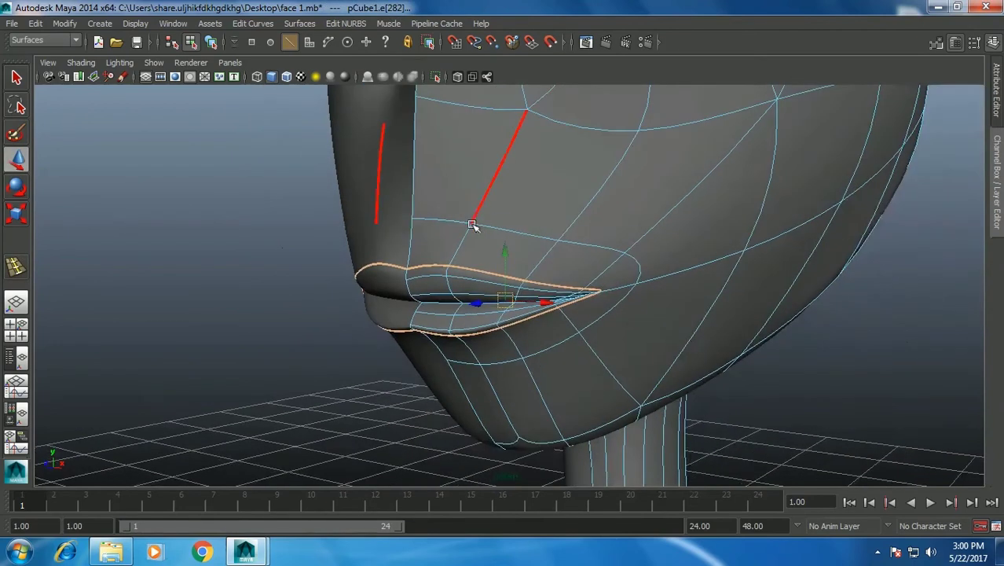
{"action": "right_click_drag", "start_coordinate": [473, 220], "coordinate": [538, 197]}
Inspect the smoothed lips from front and side, then return to low-poly in the four-view layout.
{"action": "mouse_move", "coordinate": [272, 227]}
{"action": "left_mouse_down", "text": "alt"}
{"action": "mouse_move", "coordinate": [426, 291]}
{"action": "mouse_move", "coordinate": [503, 285]}
{"action": "mouse_move", "coordinate": [458, 296]}
{"action": "left_mouse_up", "text": "alt"}
{"action": "scroll", "coordinate": [522, 342], "scroll_direction": "up", "scroll_amount": 2}
{"action": "scroll", "coordinate": [567, 345], "scroll_direction": "up", "scroll_amount": 2}
{"action": "mouse_move", "coordinate": [567, 345]}
{"action": "left_mouse_down", "text": "alt"}
{"action": "mouse_move", "coordinate": [473, 324]}
{"action": "mouse_move", "coordinate": [464, 272]}
{"action": "mouse_move", "coordinate": [494, 238]}
{"action": "mouse_move", "coordinate": [472, 289]}
{"action": "mouse_move", "coordinate": [471, 271]}
{"action": "mouse_move", "coordinate": [478, 312]}
{"action": "mouse_move", "coordinate": [446, 357]}
{"action": "mouse_move", "coordinate": [566, 318]}
{"action": "mouse_move", "coordinate": [536, 298]}
{"action": "mouse_move", "coordinate": [556, 358]}
{"action": "mouse_move", "coordinate": [610, 354]}
{"action": "mouse_move", "coordinate": [579, 350]}
{"action": "mouse_move", "coordinate": [568, 299]}
{"action": "mouse_move", "coordinate": [623, 316]}
{"action": "mouse_move", "coordinate": [659, 309]}
{"action": "mouse_move", "coordinate": [547, 301]}
{"action": "mouse_move", "coordinate": [567, 343]}
{"action": "mouse_move", "coordinate": [606, 334]}
{"action": "mouse_move", "coordinate": [586, 319]}
{"action": "left_mouse_up", "text": "alt"}
{"action": "left_click", "coordinate": [504, 275]}
{"action": "key", "text": "1"}
{"action": "mouse_move", "coordinate": [505, 276]}
{"action": "left_mouse_down", "text": "alt"}
{"action": "mouse_move", "coordinate": [560, 296]}
{"action": "mouse_move", "coordinate": [498, 314]}
{"action": "mouse_move", "coordinate": [541, 330]}
{"action": "mouse_move", "coordinate": [488, 318]}
{"action": "left_mouse_up", "text": "alt"}
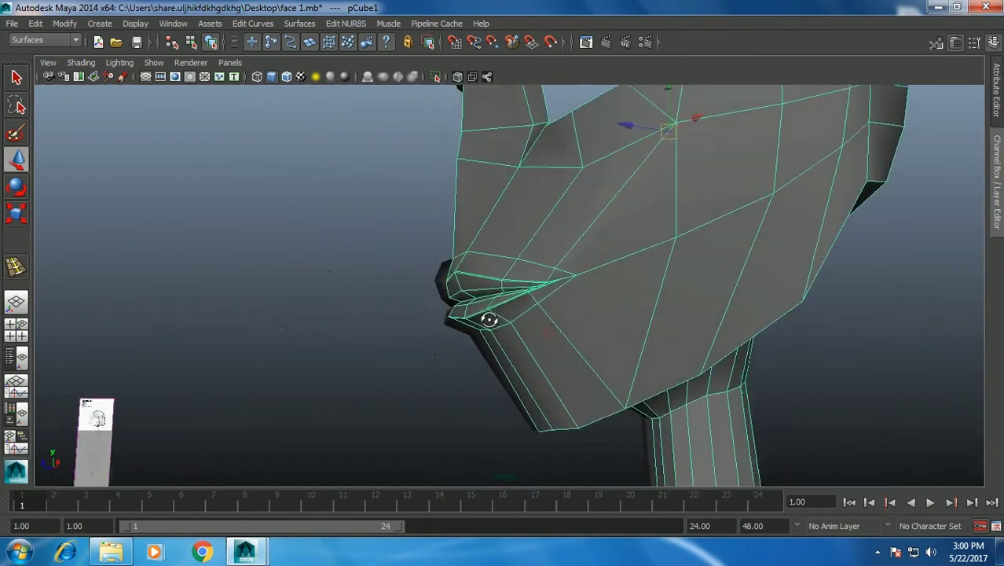
{"action": "key", "text": "space"}
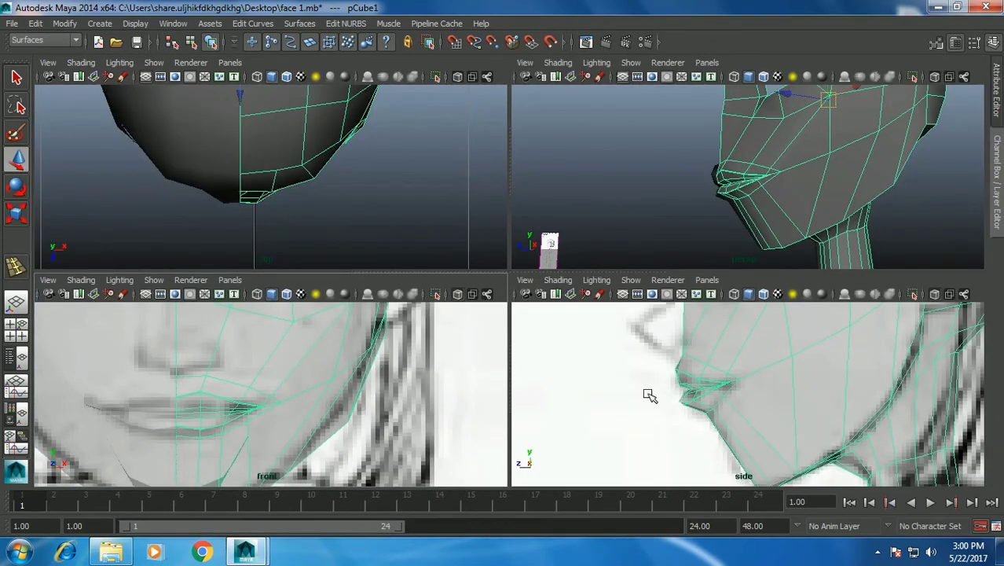
Zoom the side view in on the lips and reframe the perspective view.
{"action": "right_click_drag", "start_coordinate": [650, 395], "coordinate": [721, 410], "text": "alt"}
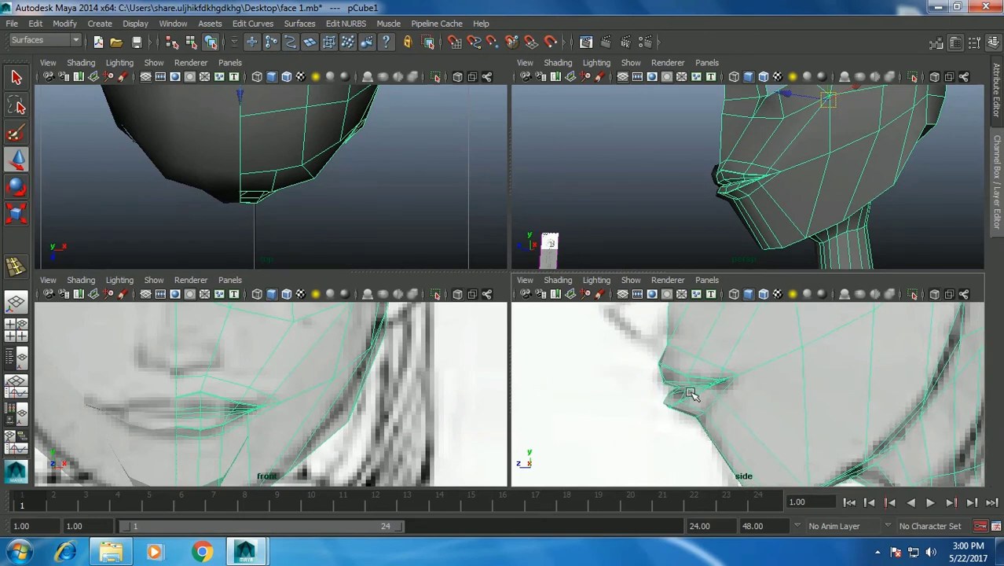
{"action": "scroll", "coordinate": [690, 392], "scroll_direction": "down", "scroll_amount": 1}
{"action": "scroll", "coordinate": [689, 396], "scroll_direction": "down", "scroll_amount": 2}
{"action": "scroll", "coordinate": [687, 400], "scroll_direction": "down", "scroll_amount": 1}
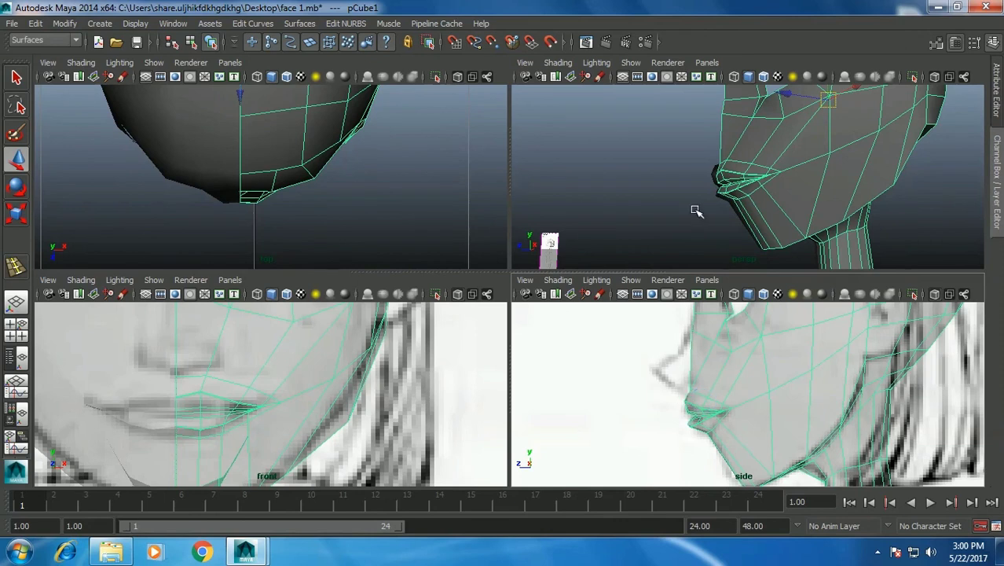
{"action": "left_click_drag", "start_coordinate": [697, 215], "coordinate": [720, 209], "text": "alt"}
Maximise the perspective view and show the deselected head smoothed, seen from the front.
{"action": "key", "text": "space"}
{"action": "left_click_drag", "start_coordinate": [618, 257], "coordinate": [646, 268], "text": "alt"}
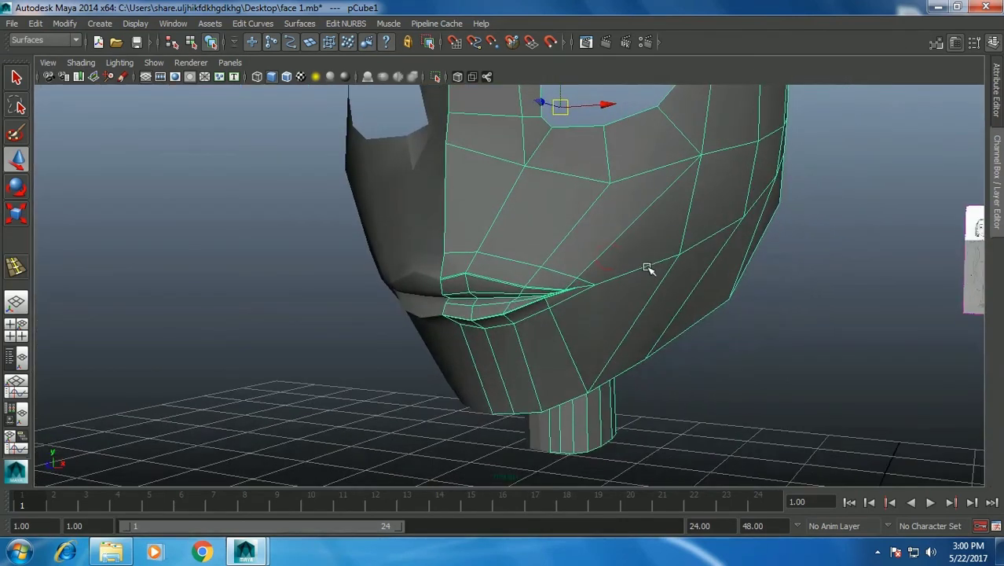
{"action": "key", "text": "3"}
{"action": "left_click", "coordinate": [693, 335]}
{"action": "left_click_drag", "start_coordinate": [664, 369], "coordinate": [705, 366], "text": "alt"}
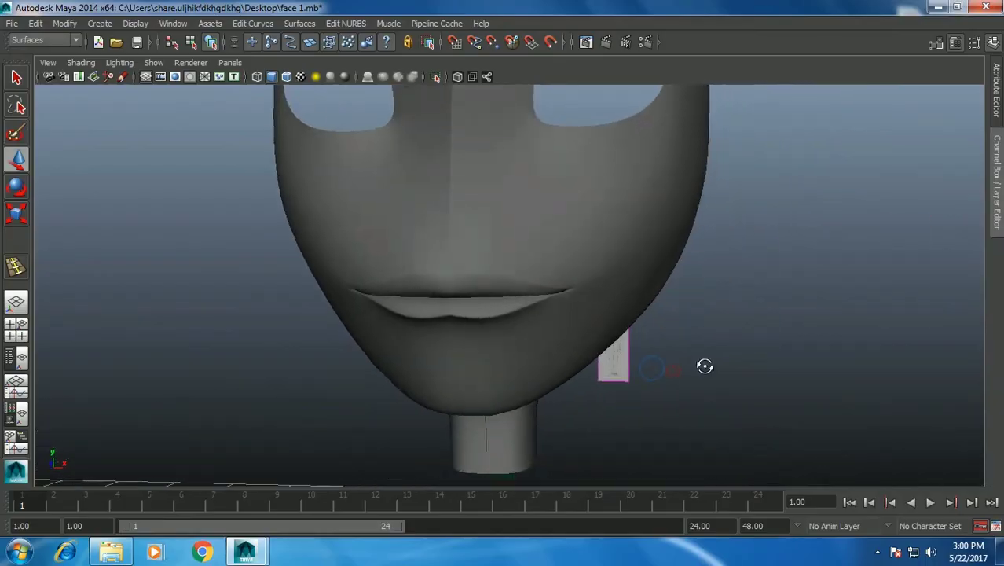